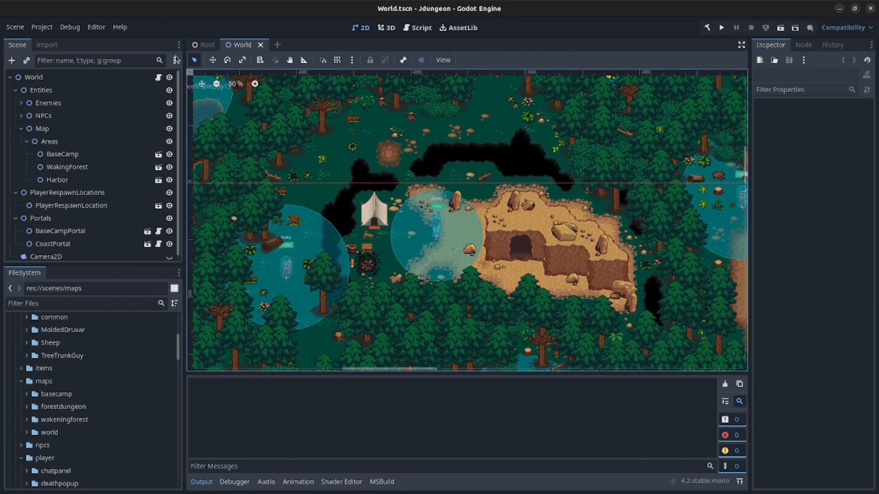
# - Find the res://scenes/maps/ folder in the FileSystem and bring up its context menu
pyautogui.scroll(-3, 475, 230)
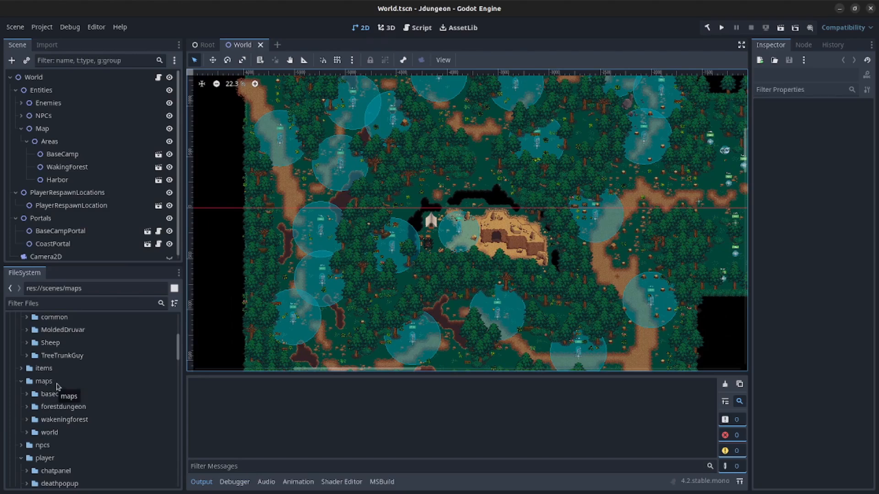
pyautogui.click(45, 382)
pyautogui.scroll(5, 59, 387)
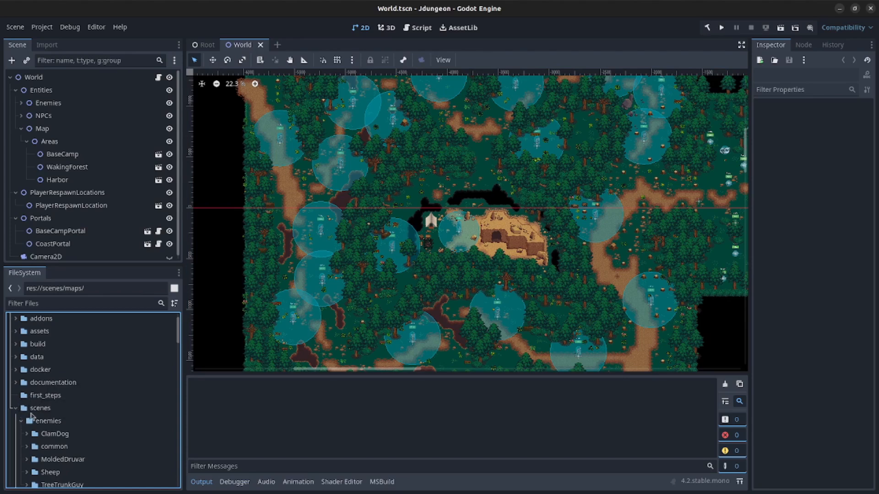
pyautogui.scroll(1, 32, 416)
pyautogui.click(39, 430)
pyautogui.scroll(-3, 43, 435)
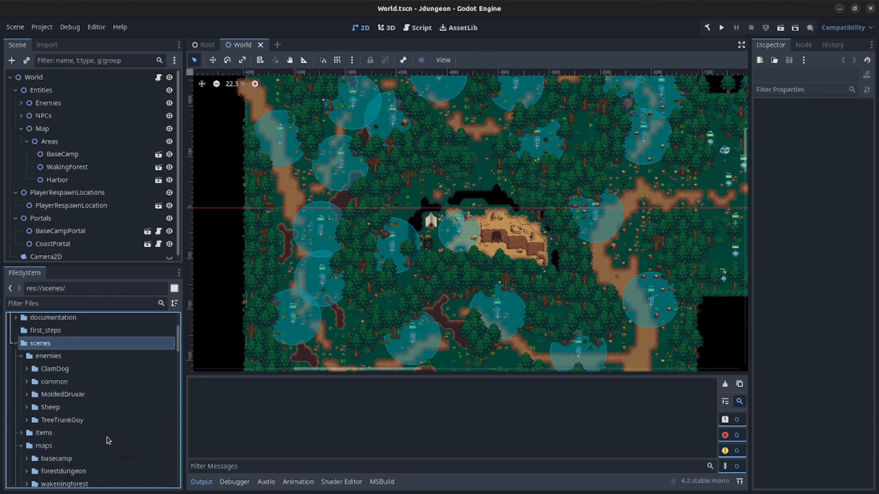
pyautogui.click(45, 446)
pyautogui.scroll(-2, 45, 446)
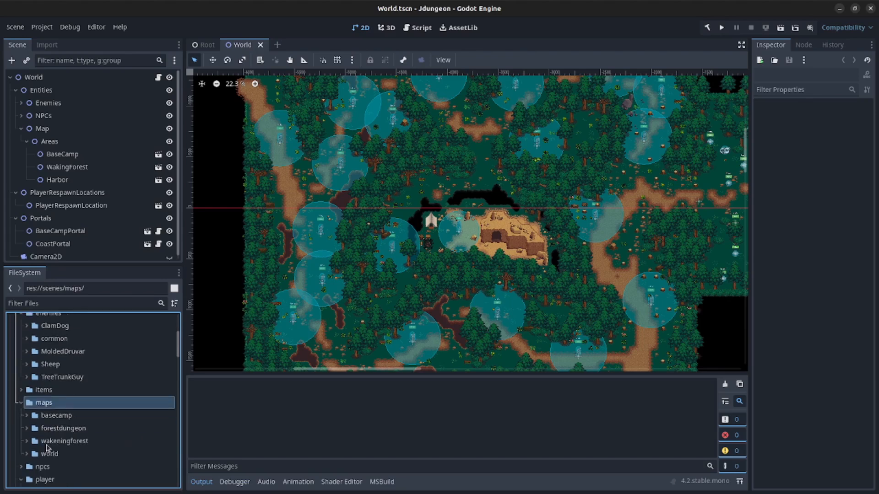
pyautogui.rightClick(52, 405)
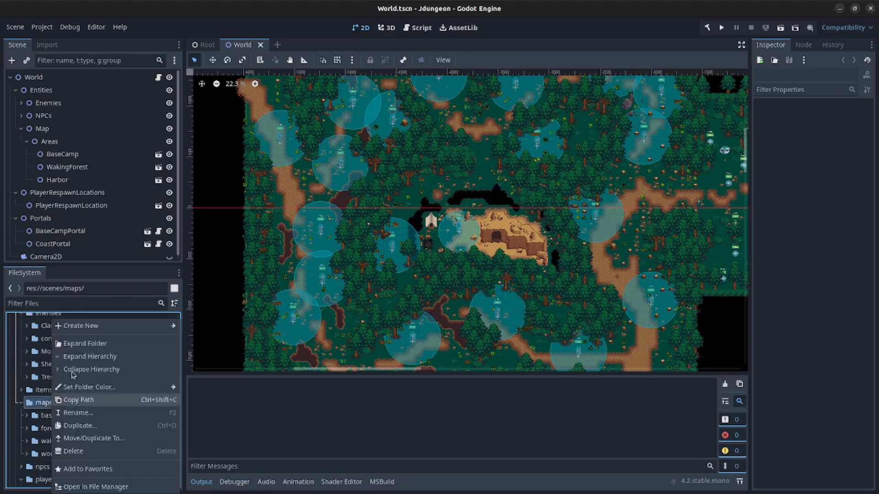
# - Create a new folder named testmap inside scenes/maps
pyautogui.moveTo(96, 330)
pyautogui.click(195, 327)
pyautogui.write('testmap')
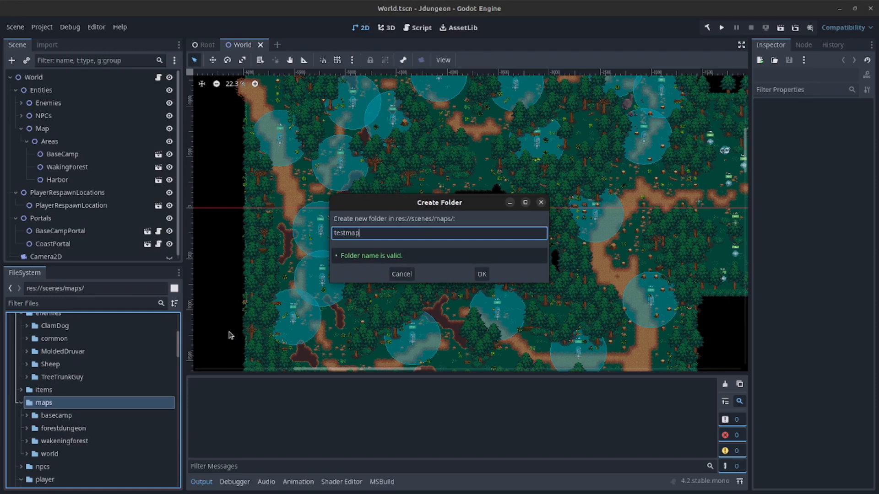
pyautogui.press('Return')
# - Create a new 2D scene named TestMap inside the testmap folder
pyautogui.click(55, 420)
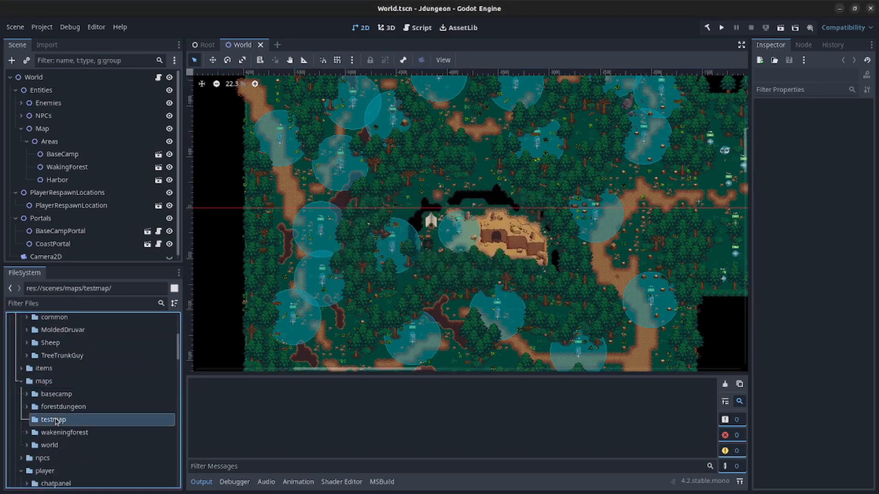
pyautogui.rightClick(56, 421)
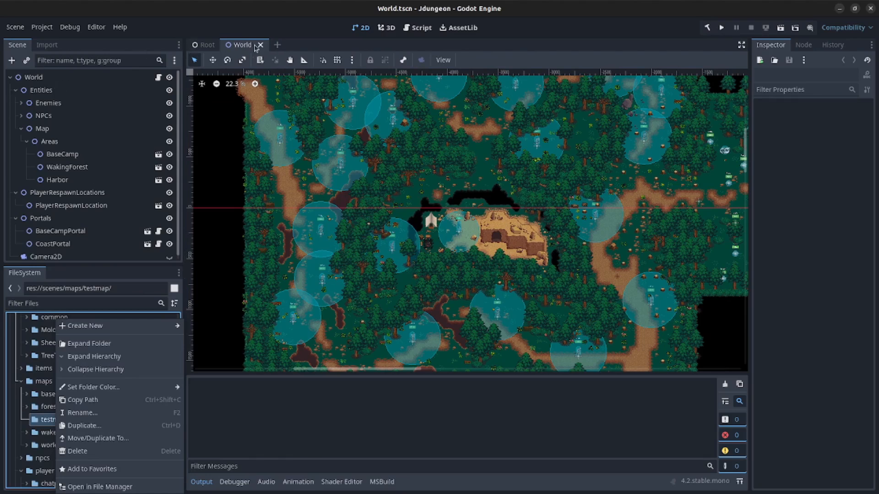
pyautogui.moveTo(132, 327)
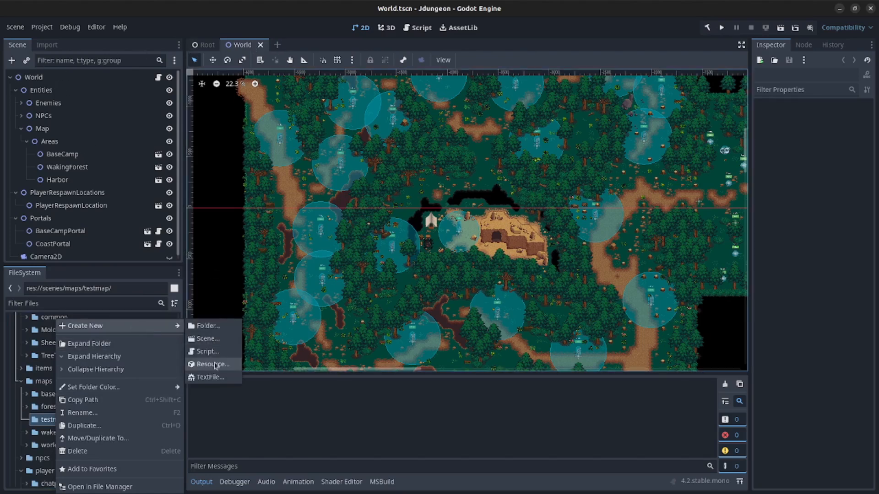
pyautogui.click(208, 339)
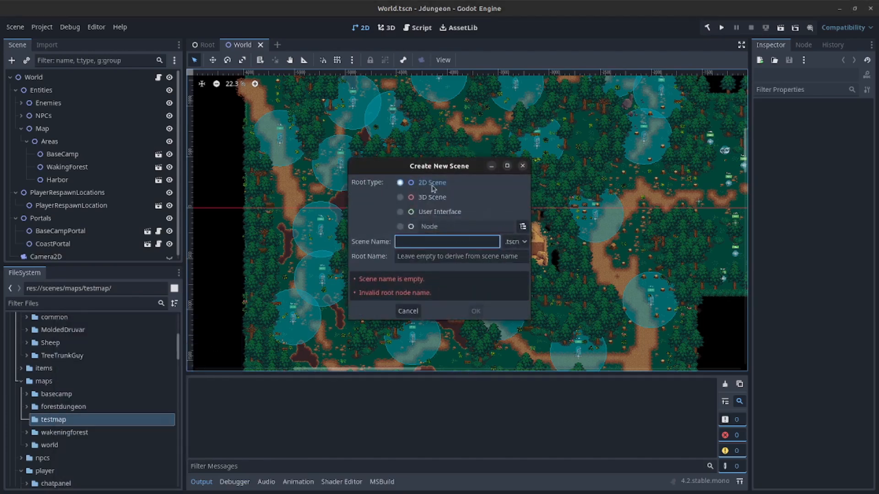
pyautogui.write('TestMap')
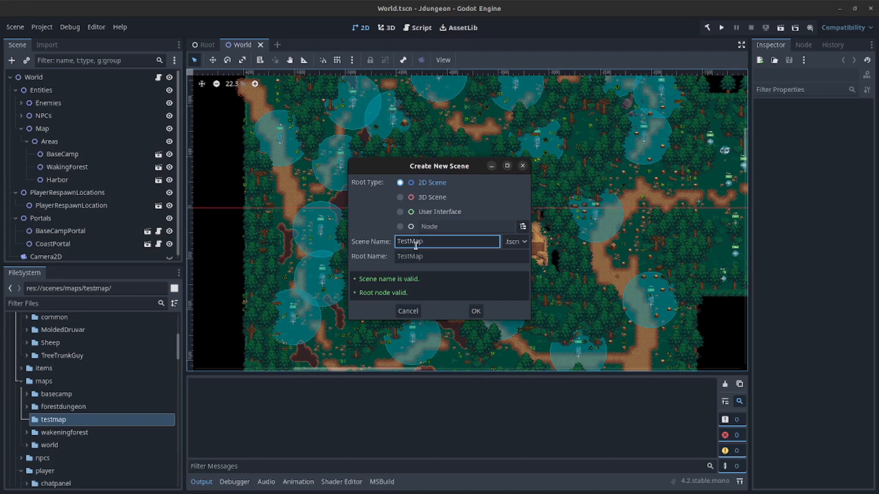
pyautogui.click(476, 311)
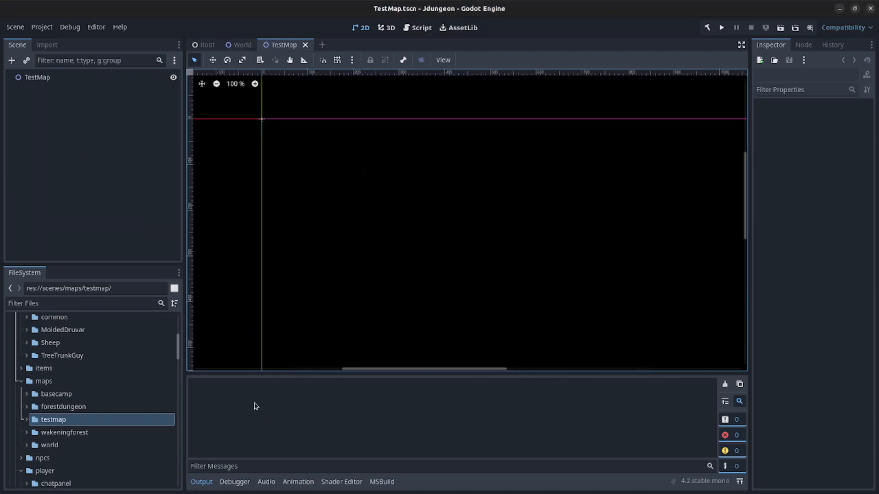
# - Attach a new TestMap.gd script to the TestMap root node
pyautogui.click(134, 185)
pyautogui.rightClick(65, 78)
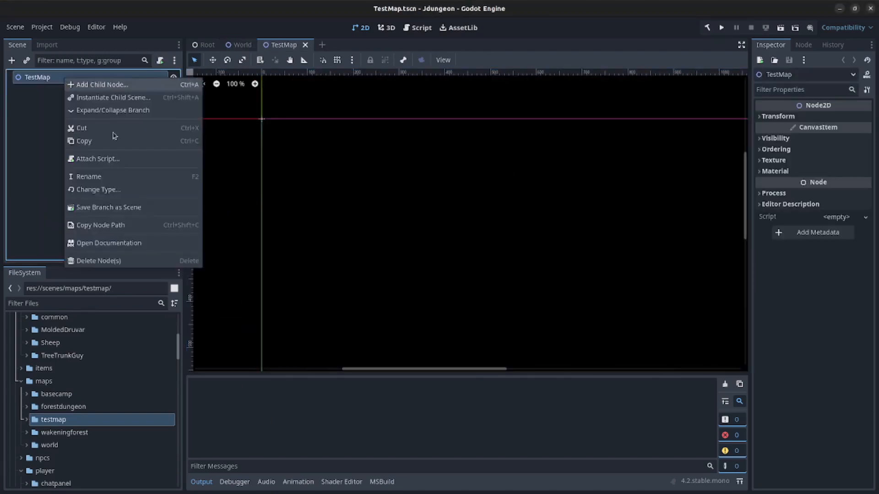
pyautogui.click(121, 160)
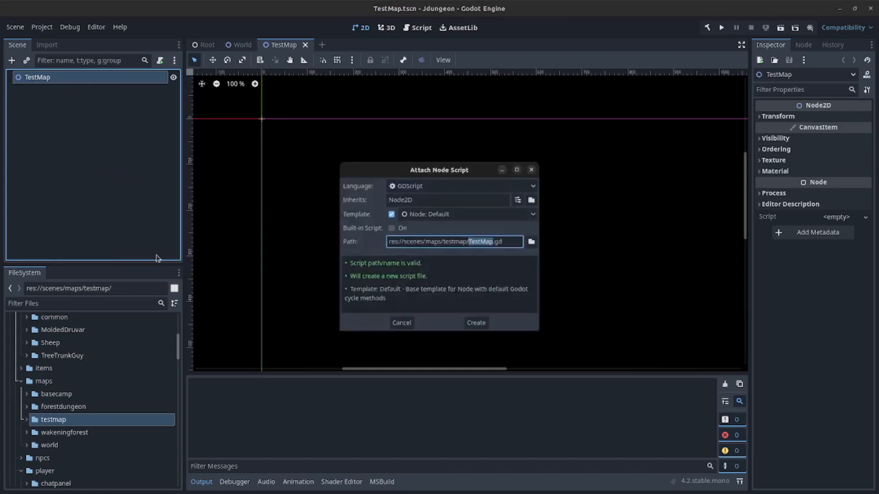
pyautogui.click(479, 322)
# - Make TestMap.gd extend World, save it, and close all other script tabs
pyautogui.doubleClick(363, 75)
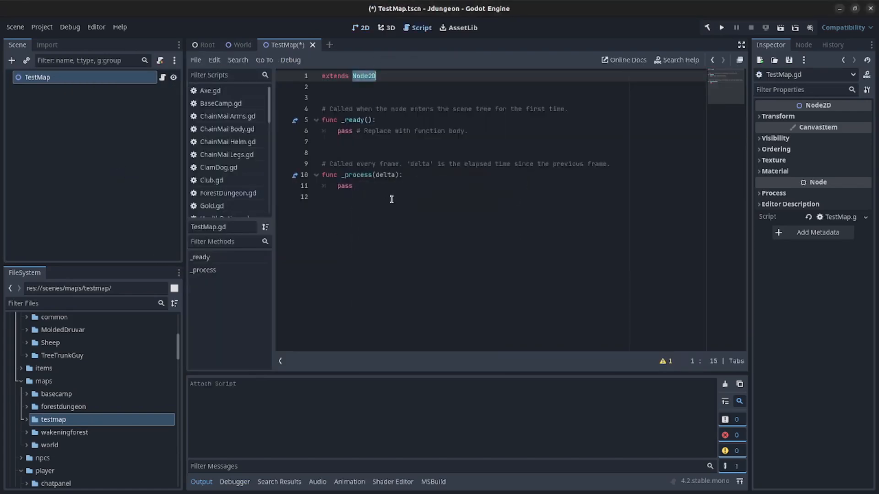
pyautogui.write('Wo')
pyautogui.click(405, 248)
pyautogui.hotkey('ctrl', 's')
pyautogui.scroll(-8, 268, 165)
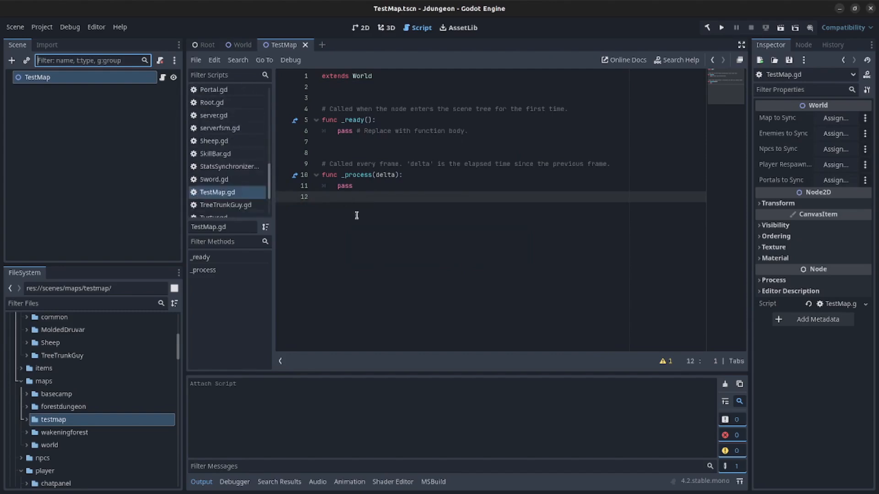
pyautogui.rightClick(244, 196)
pyautogui.click(272, 255)
# - Copy World.gd's five sync assignments (lines 9–13) over the pass line in TestMap.gd's _ready
pyautogui.click(238, 45)
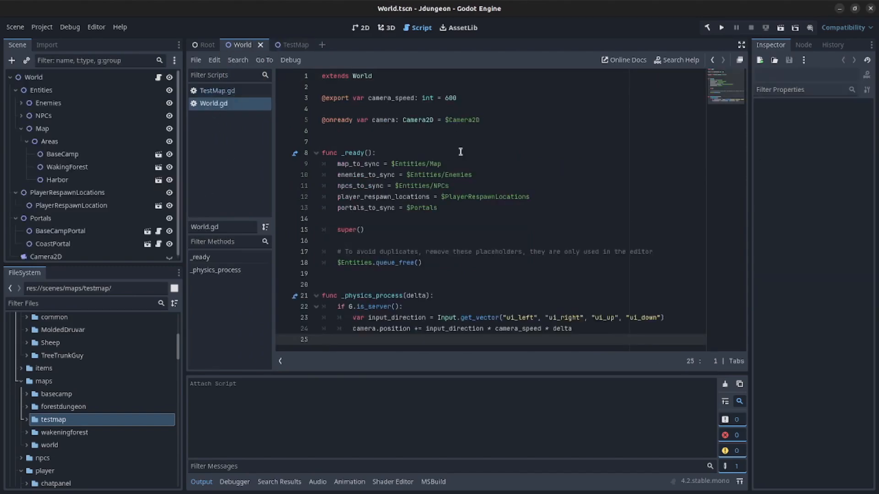
pyautogui.click(284, 45)
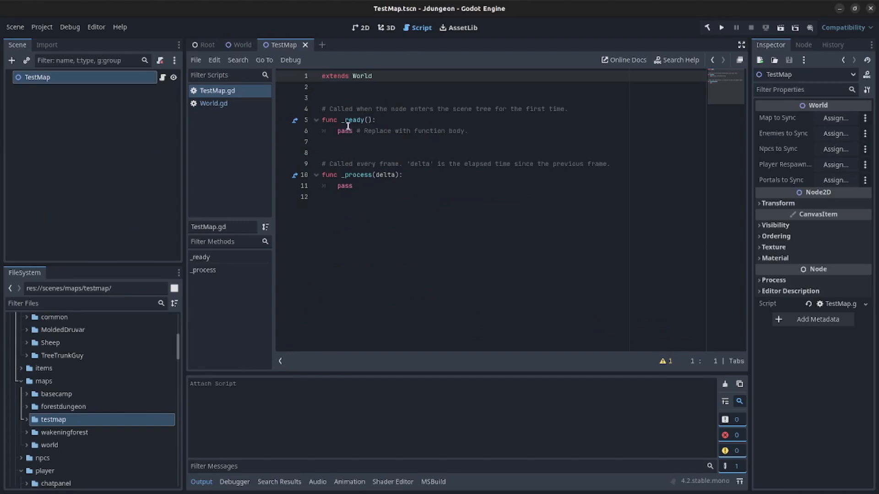
pyautogui.click(242, 45)
pyautogui.moveTo(438, 213); pyautogui.dragTo(286, 172)
pyautogui.hotkey('ctrl', 'c')
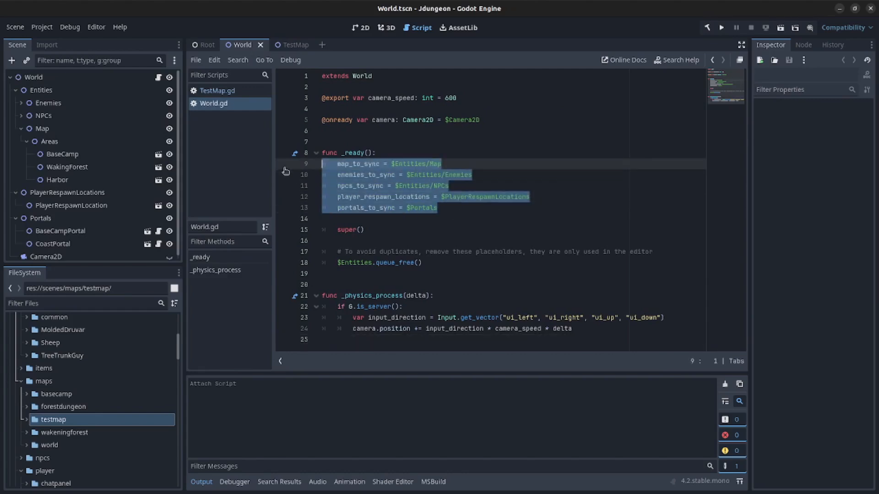
pyautogui.click(295, 44)
pyautogui.moveTo(336, 133); pyautogui.dragTo(486, 132)
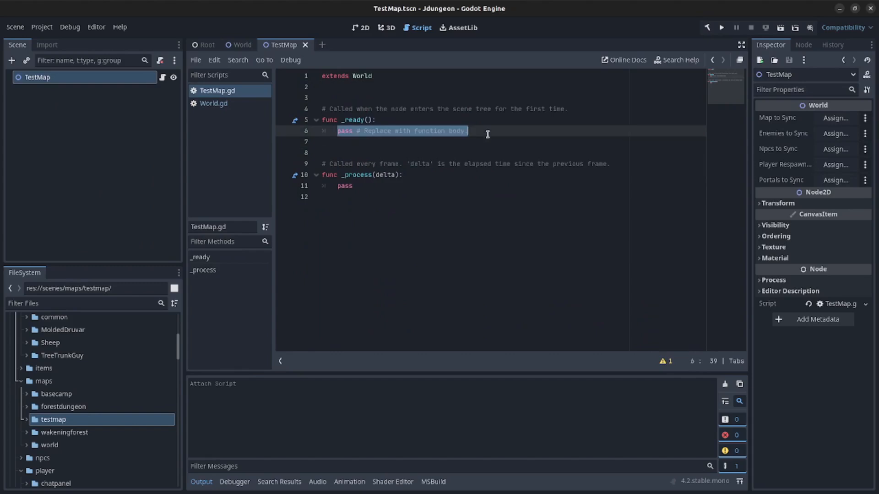
pyautogui.hotkey('ctrl', 'v')
pyautogui.click(351, 131)
pyautogui.press('BackSpace')
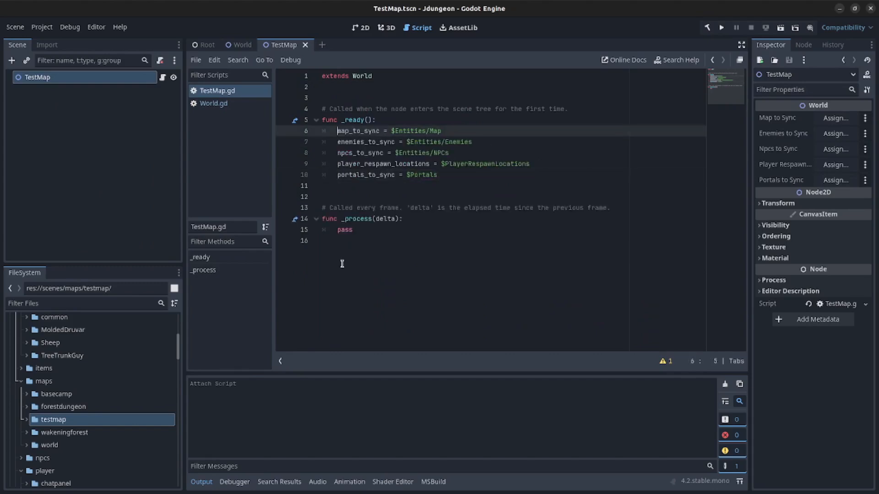
pyautogui.doubleClick(362, 132)
pyautogui.click(427, 132)
# - Add a Node2D child named Entities under the TestMap root
pyautogui.click(240, 45)
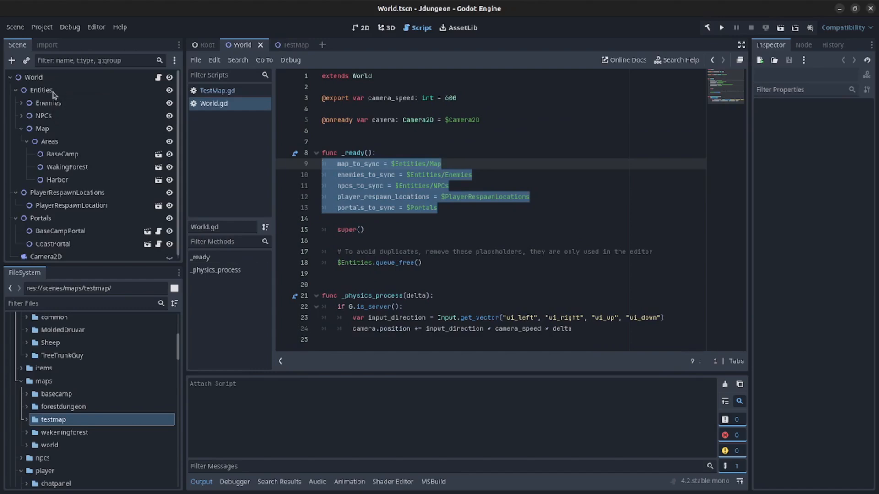
pyautogui.click(296, 45)
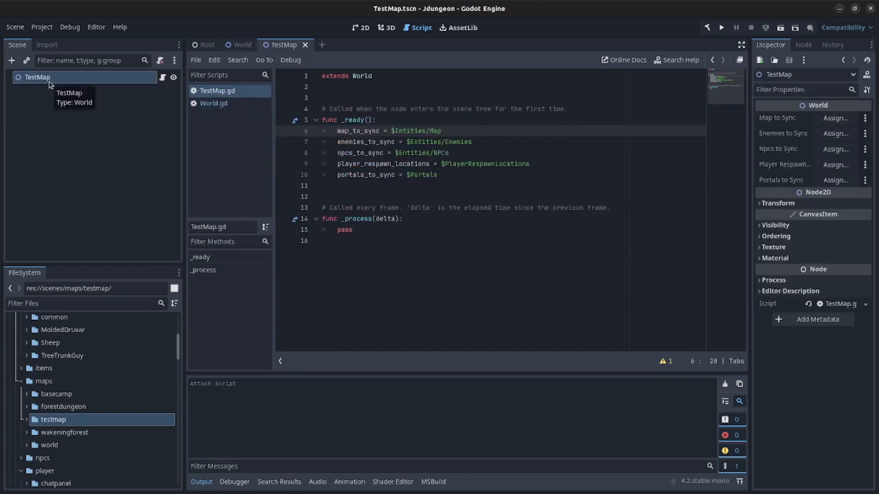
pyautogui.rightClick(50, 81)
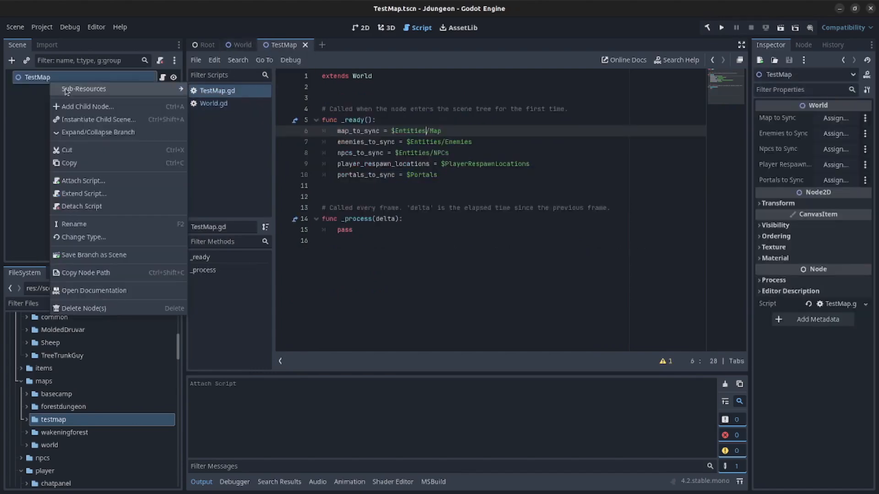
pyautogui.click(128, 107)
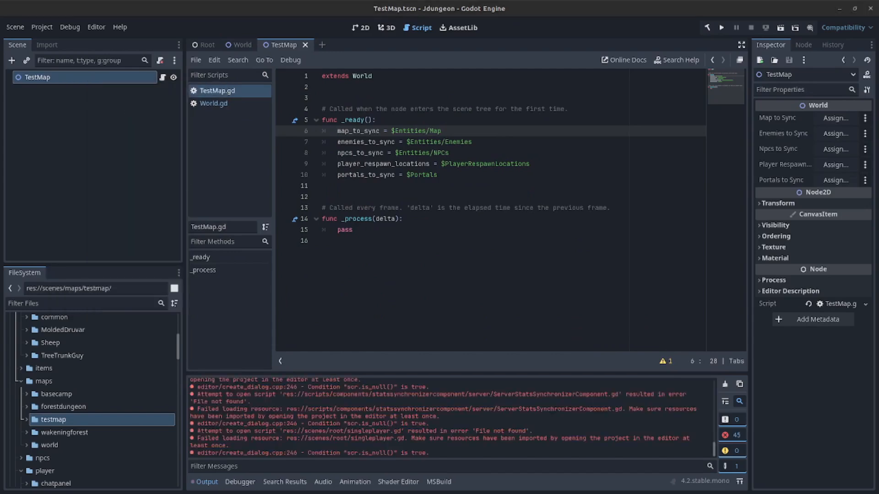
pyautogui.doubleClick(367, 269)
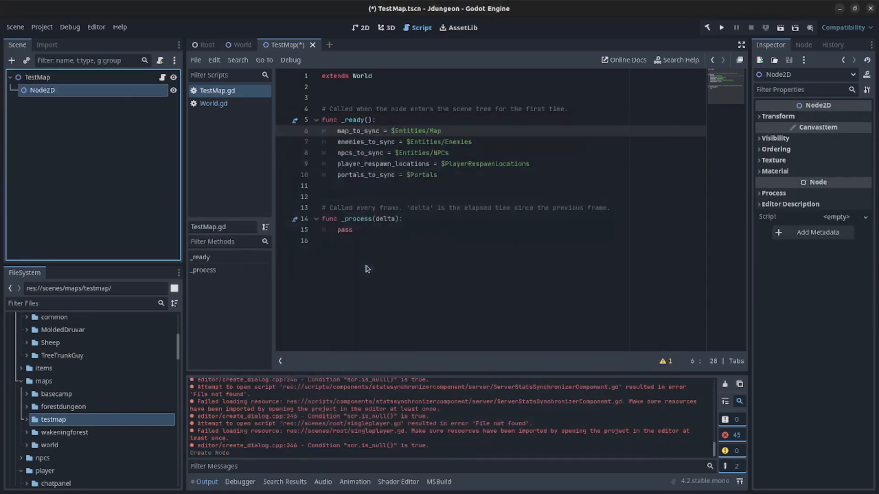
pyautogui.click(108, 95)
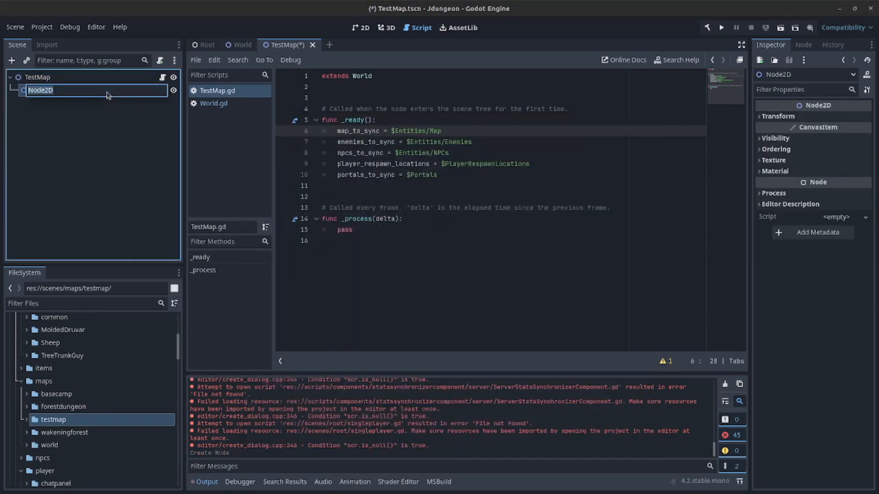
pyautogui.write('Entities')
pyautogui.press('Return')
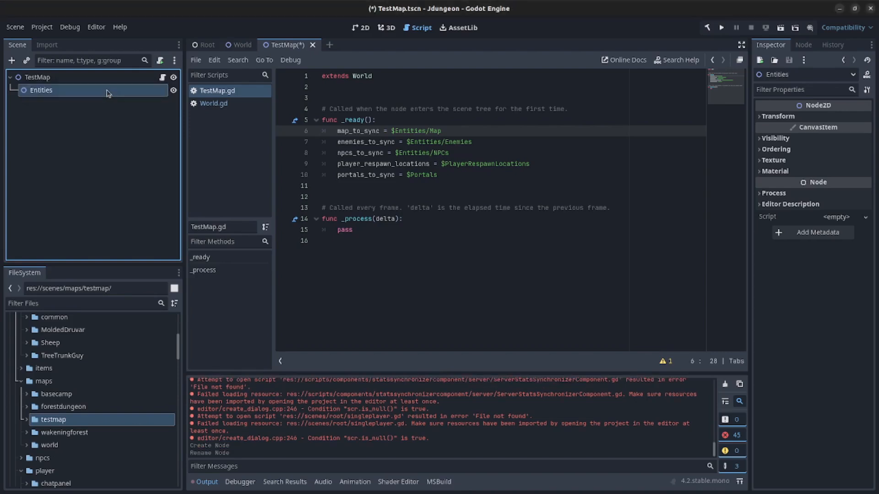
# - Add a Node2D named Map under Entities and save the scene
pyautogui.click(115, 170)
pyautogui.click(45, 91)
pyautogui.rightClick(46, 93)
pyautogui.click(79, 101)
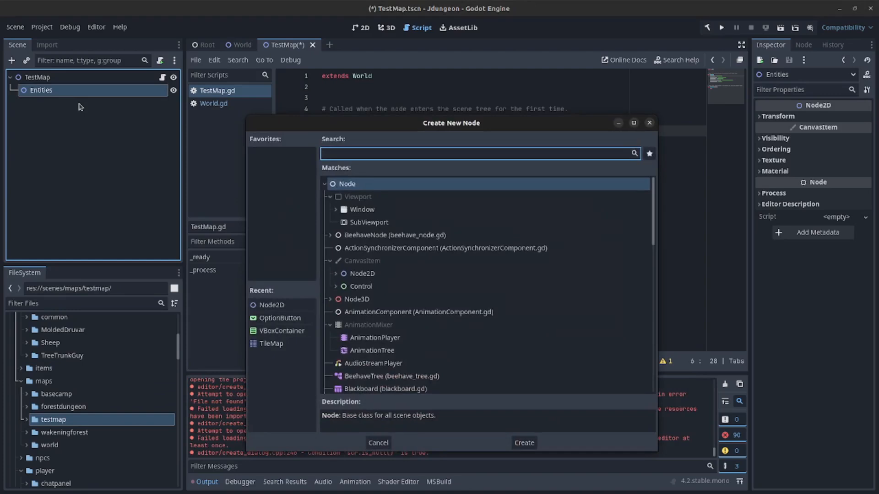
pyautogui.doubleClick(361, 274)
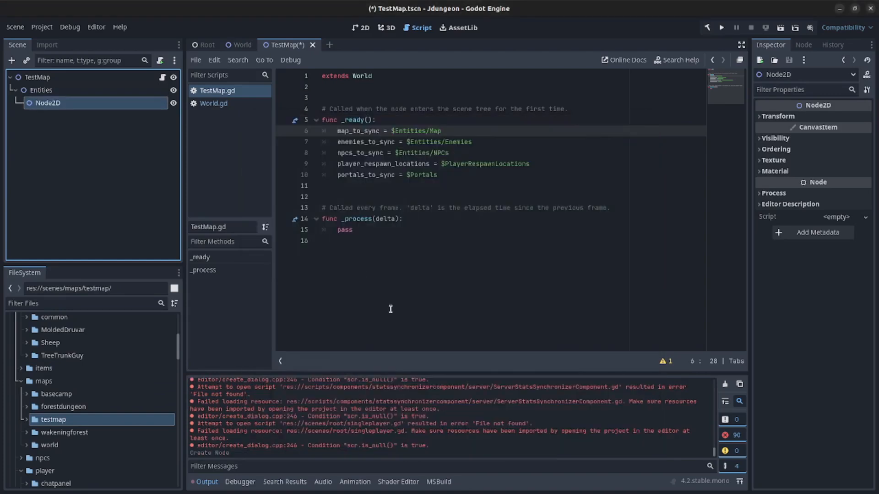
pyautogui.doubleClick(97, 107)
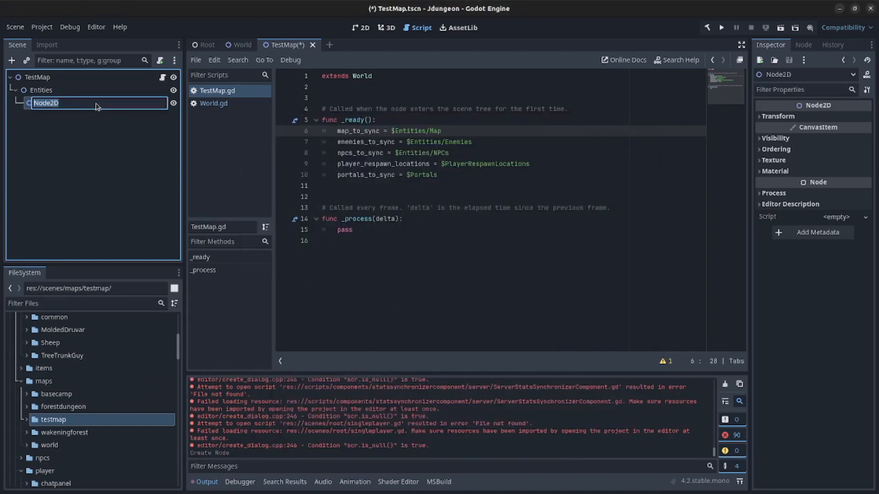
pyautogui.write('Map')
pyautogui.press('Return')
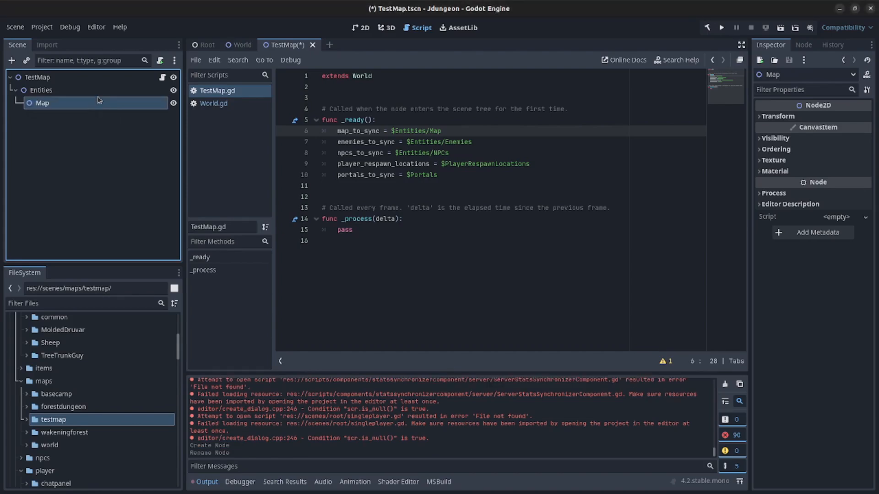
pyautogui.hotkey('ctrl', 's')
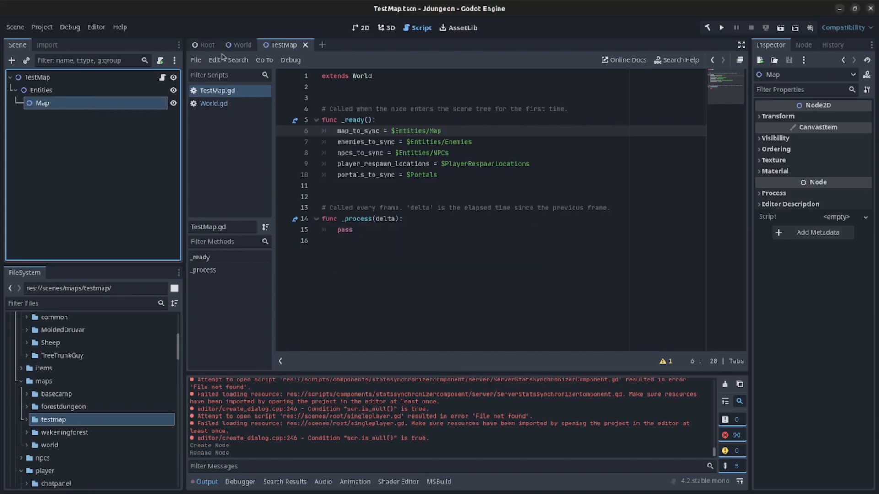
# - Enable Y Sort on TestMap's Map node, matching World's Map, and save
pyautogui.click(227, 46)
pyautogui.click(46, 130)
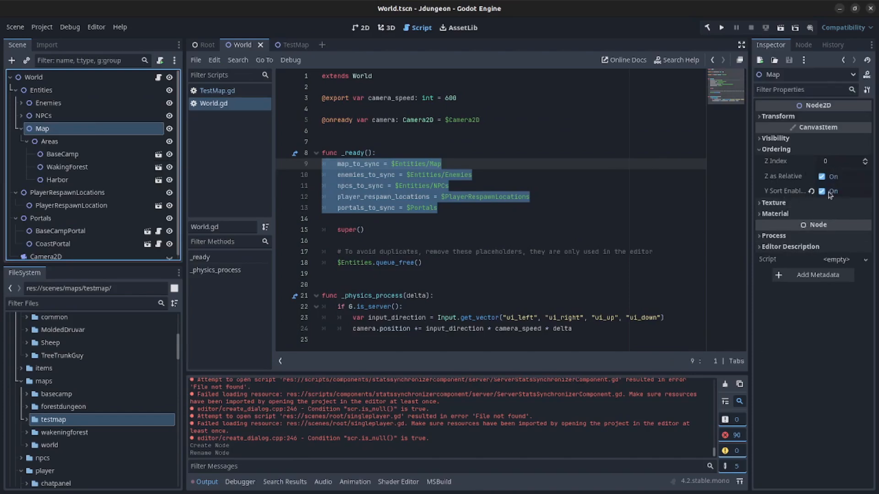
pyautogui.click(298, 45)
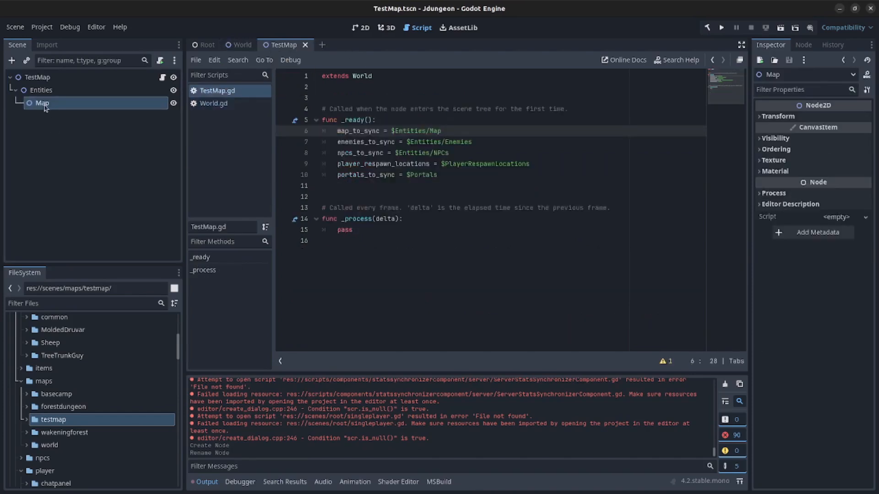
pyautogui.click(778, 150)
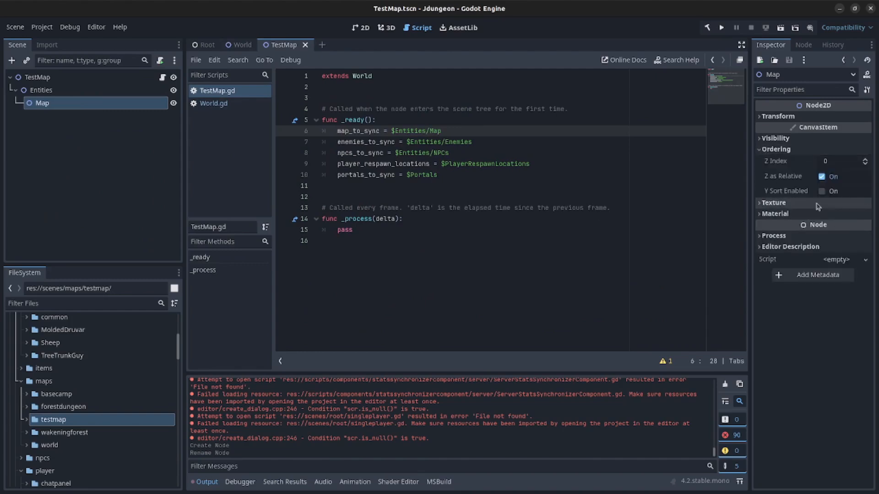
pyautogui.click(821, 191)
pyautogui.click(137, 214)
pyautogui.hotkey('ctrl', 's')
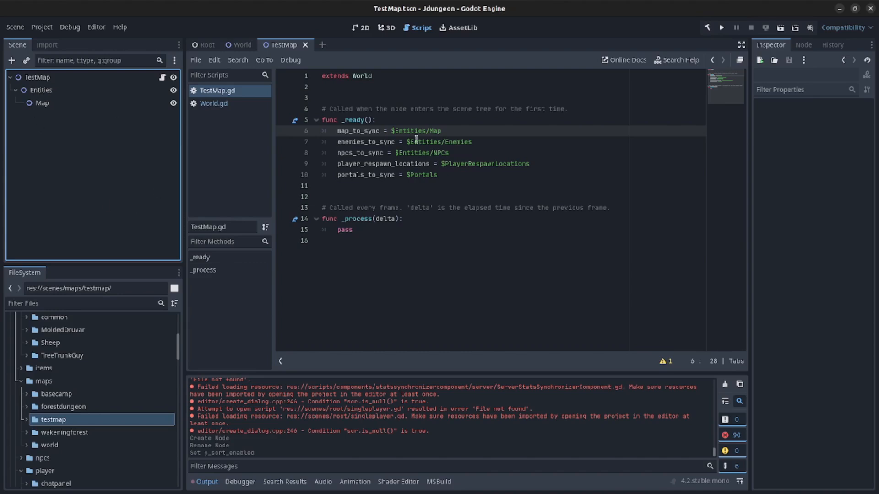
# - Confirm map_to_sync reads $Entities/Map, leaving the script unchanged, and select Entities
pyautogui.moveTo(41, 103); pyautogui.dragTo(391, 129)
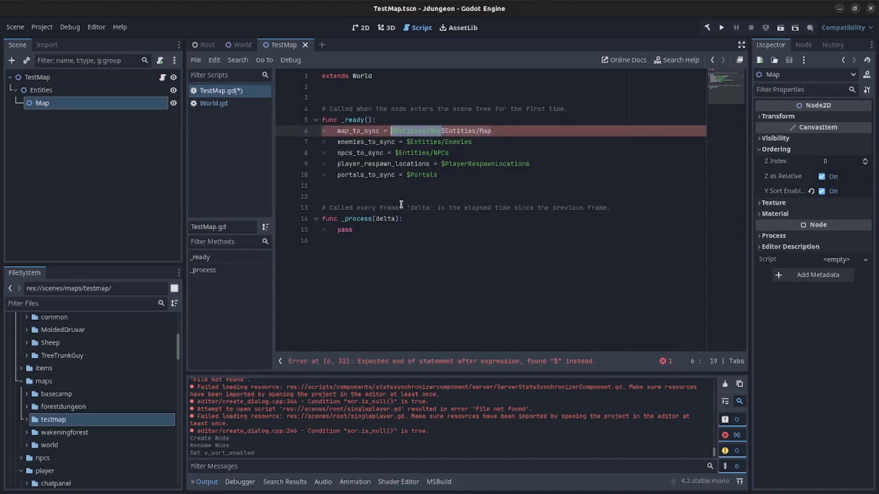
pyautogui.press('BackSpace')
pyautogui.click(74, 146)
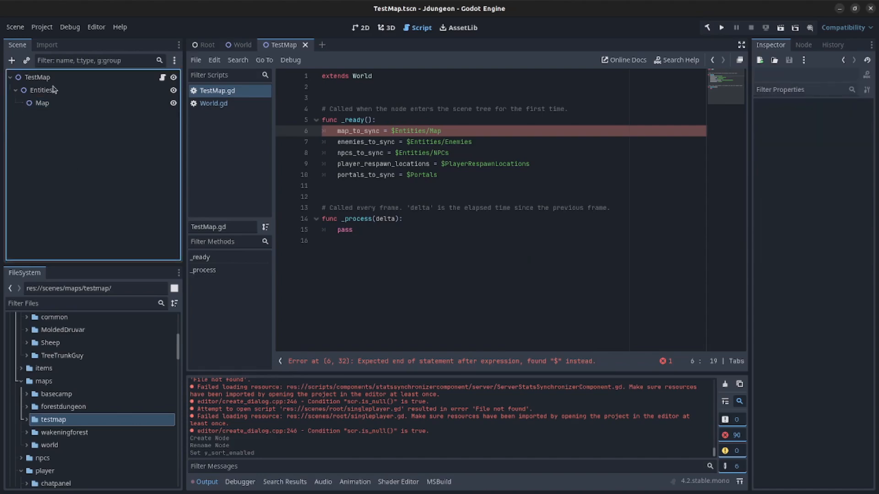
pyautogui.click(54, 89)
pyautogui.rightClick(53, 91)
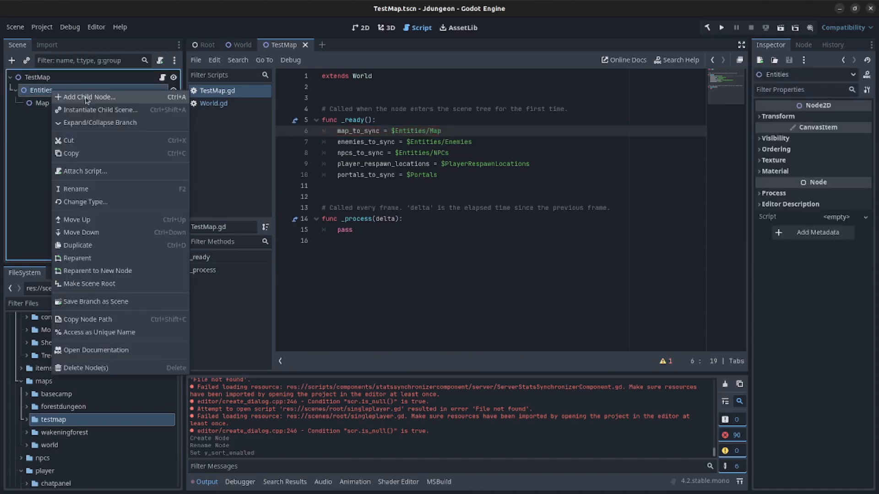
# - Add two Node2D children under Entities, named Enemies and NPCs
pyautogui.click(87, 98)
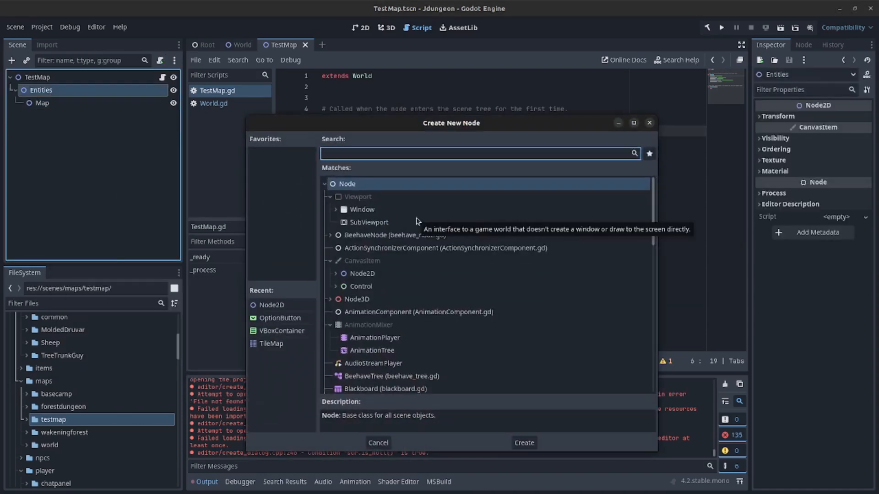
pyautogui.doubleClick(366, 274)
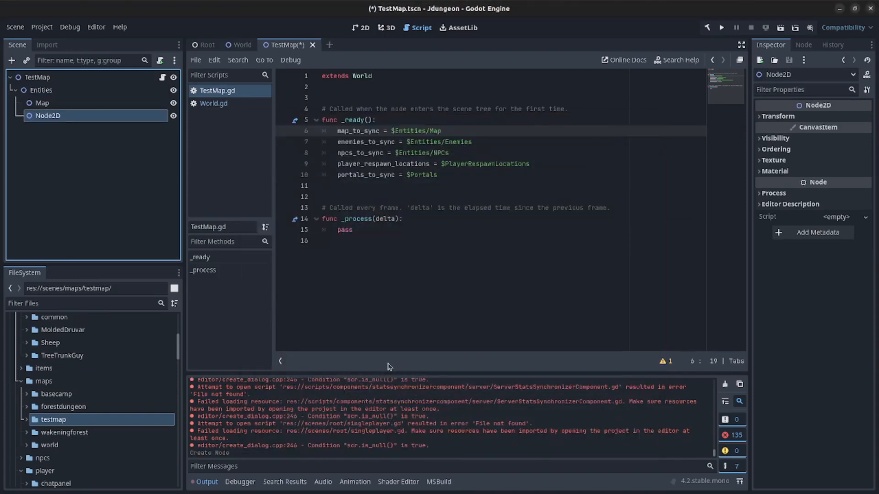
pyautogui.doubleClick(67, 115)
pyautogui.write('Enemies')
pyautogui.press('Return')
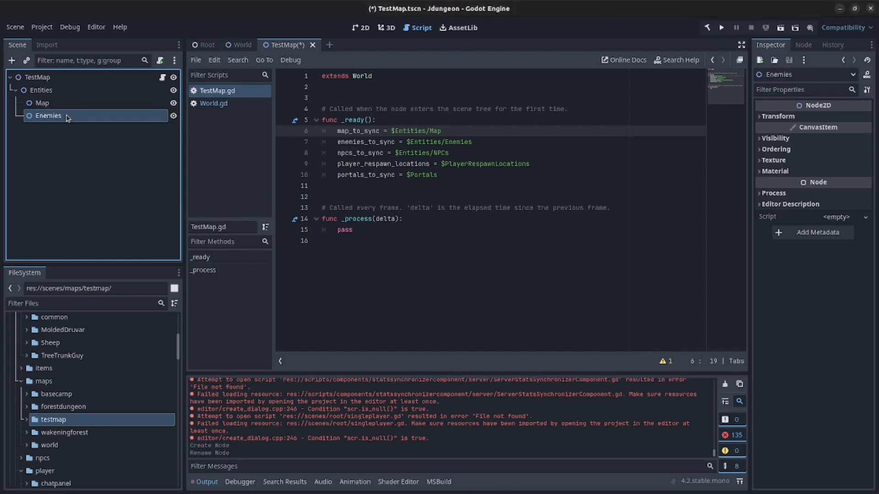
pyautogui.rightClick(56, 92)
pyautogui.click(96, 95)
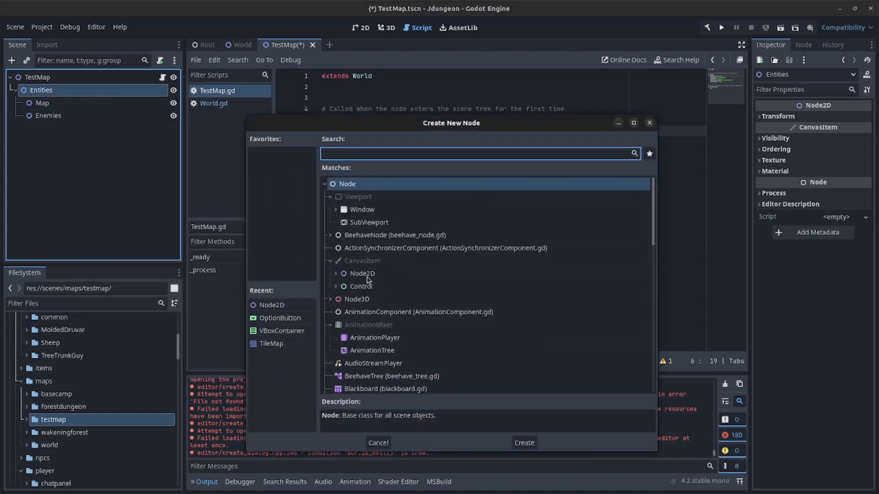
pyautogui.doubleClick(367, 274)
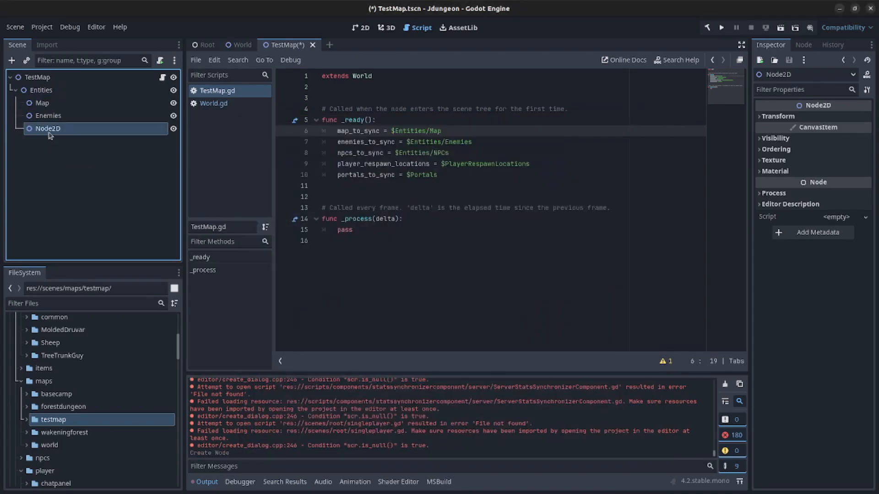
pyautogui.press('F2')
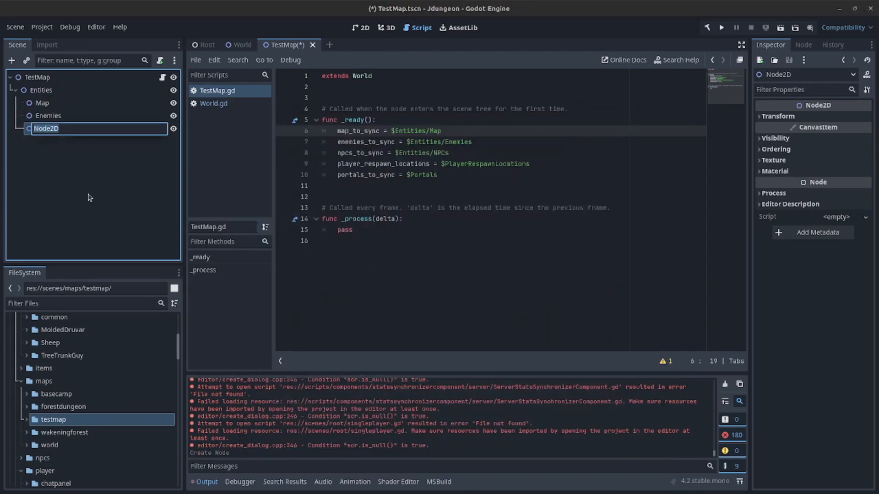
pyautogui.write('NPCs')
pyautogui.press('Return')
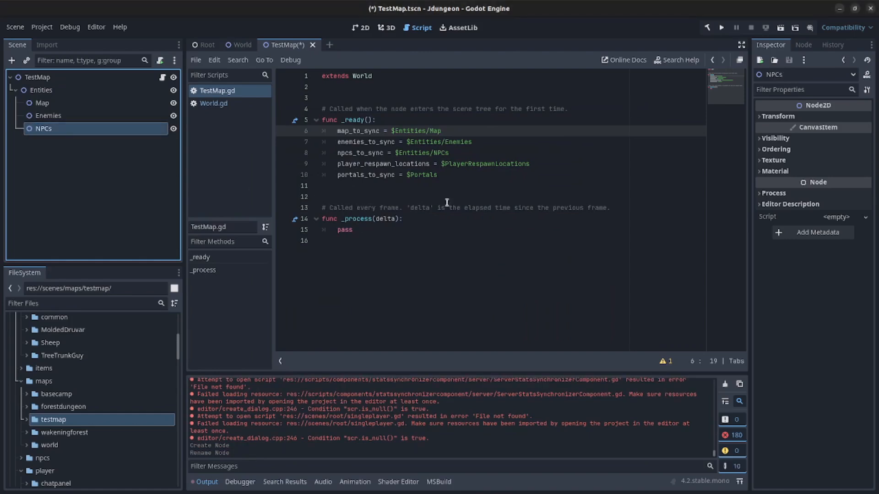
# - Review the player_respawn_locations and portals lines in the script, making no node changes
pyautogui.click(462, 195)
pyautogui.click(442, 176)
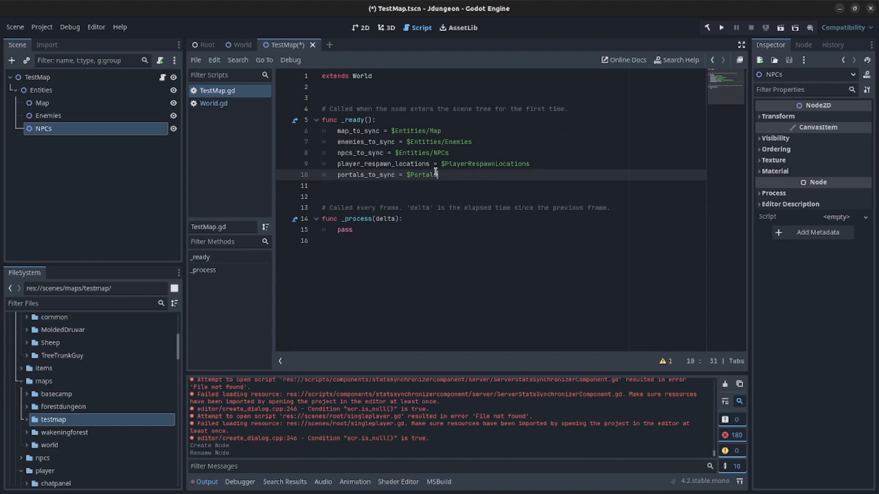
pyautogui.click(364, 164)
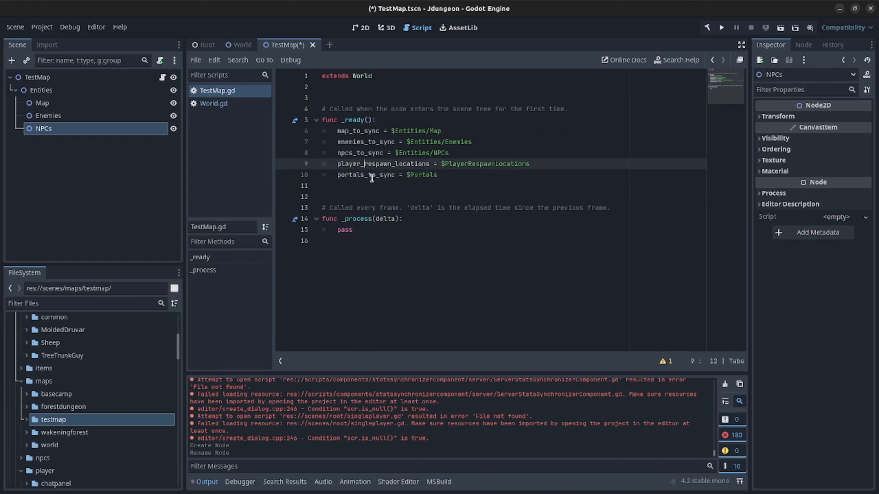
pyautogui.click(357, 175)
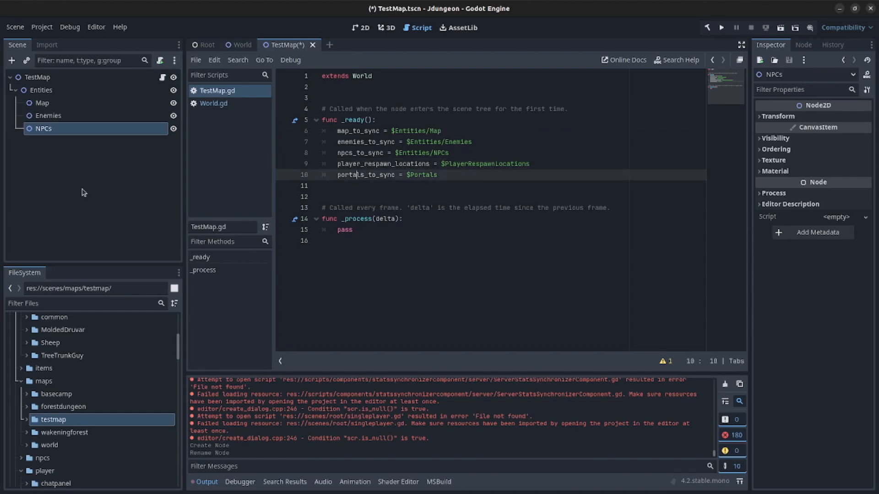
pyautogui.click(55, 178)
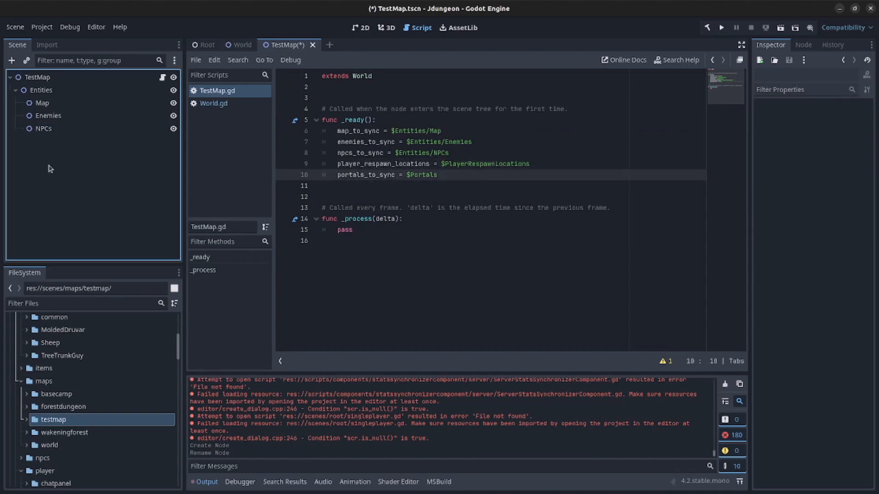
pyautogui.click(36, 92)
pyautogui.rightClick(36, 92)
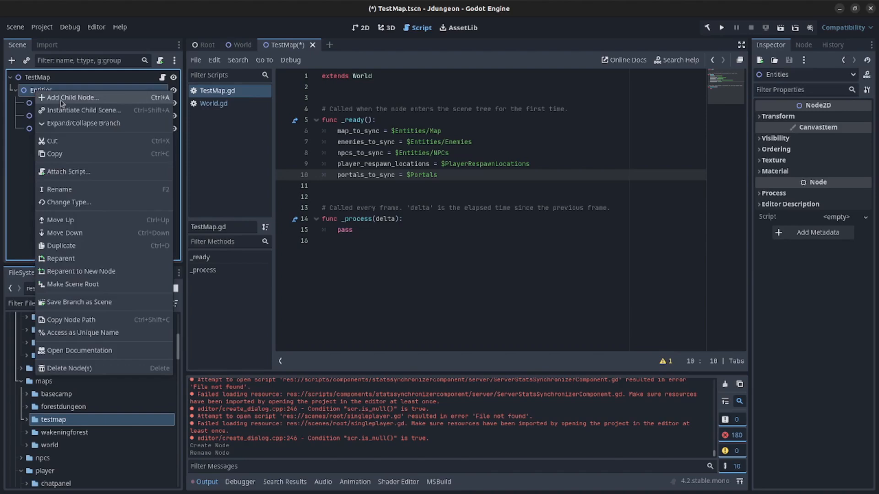
pyautogui.click(28, 167)
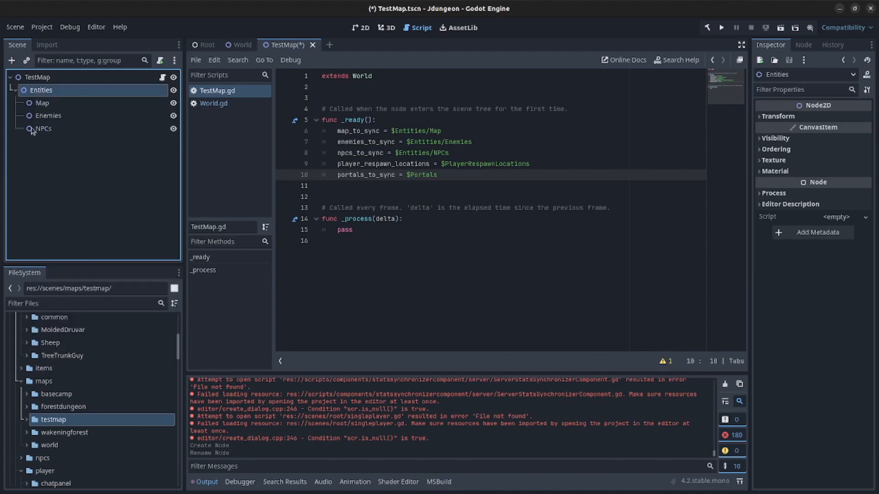
pyautogui.rightClick(49, 94)
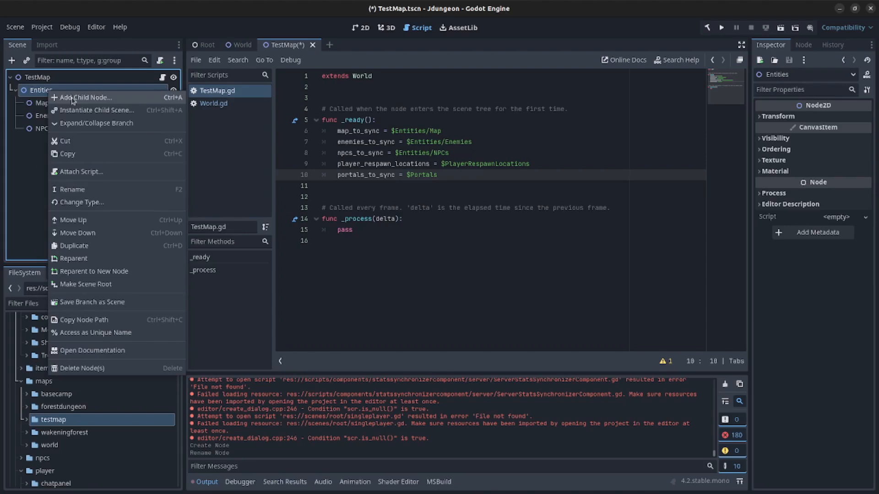
pyautogui.click(37, 77)
# - Add a Node2D child named Portals under the TestMap root
pyautogui.rightClick(35, 77)
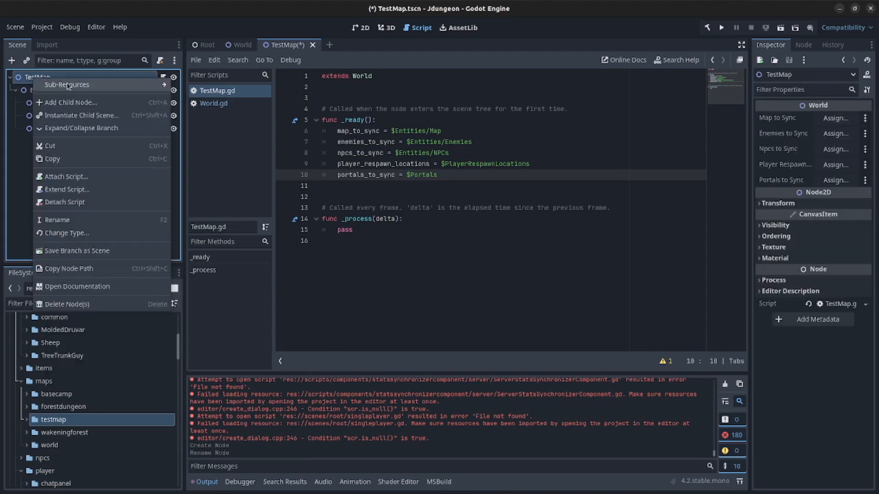
pyautogui.click(106, 103)
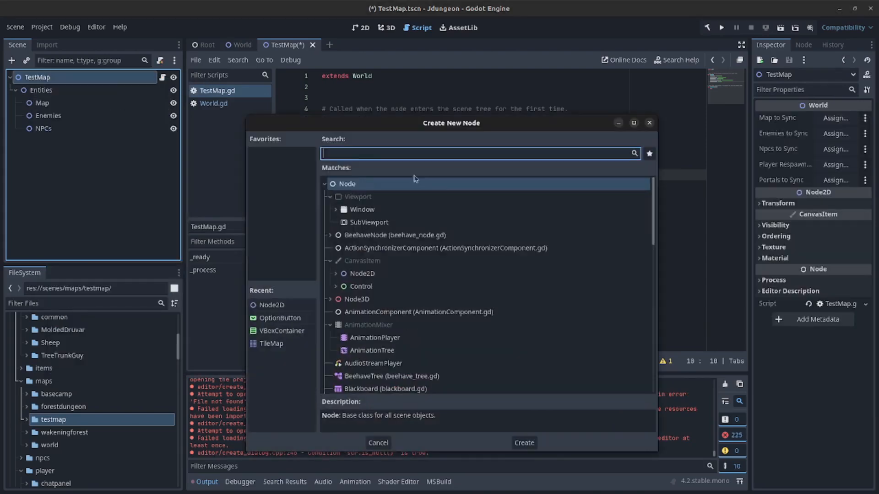
pyautogui.doubleClick(364, 274)
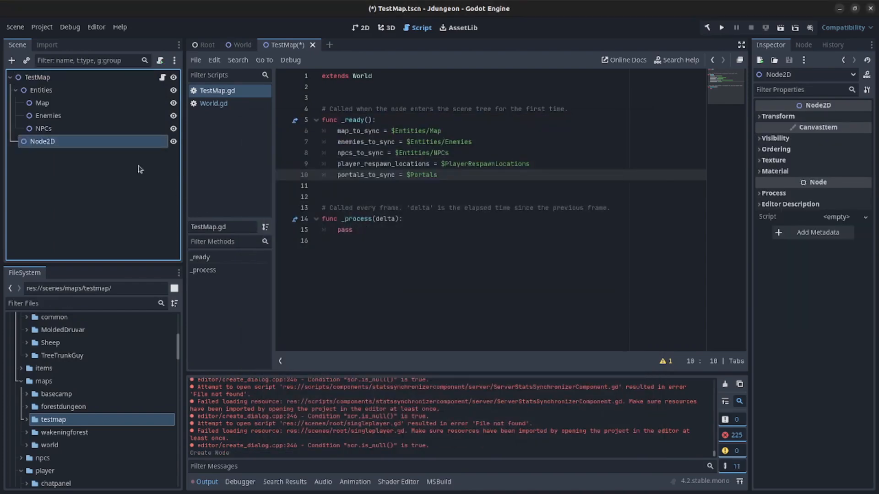
pyautogui.doubleClick(123, 143)
pyautogui.write('Portals')
pyautogui.press('Return')
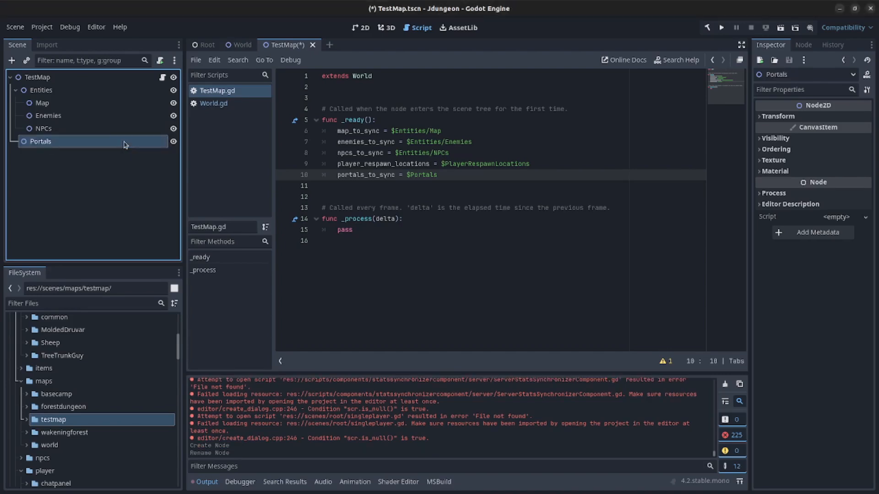
pyautogui.click(77, 163)
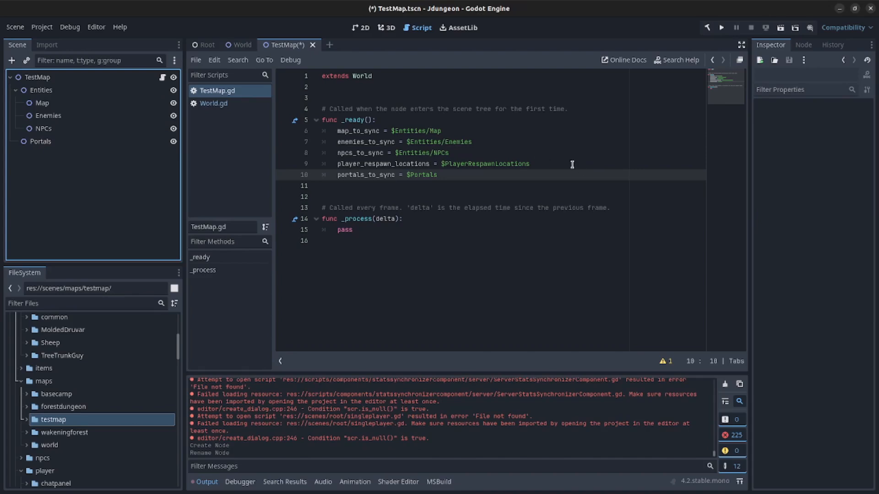
# - Add a Node2D under TestMap named PlayerRespawnLocations, copying the name from the script, and save
pyautogui.click(40, 82)
pyautogui.rightClick(41, 80)
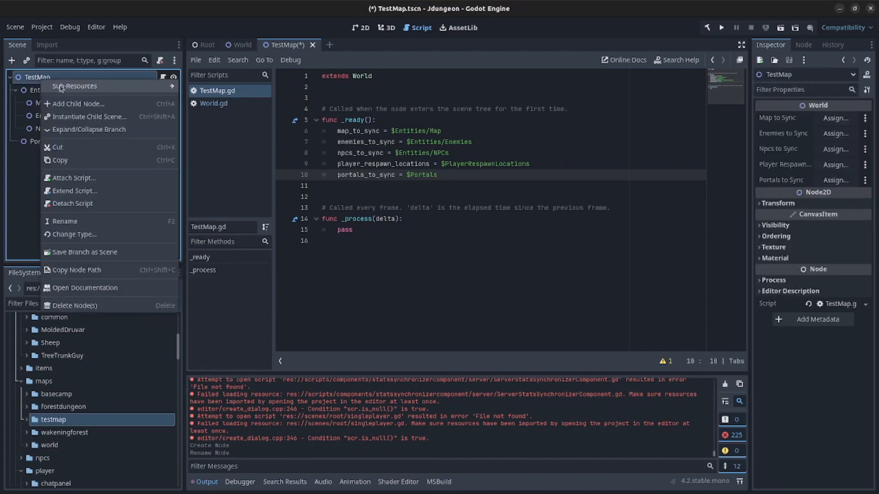
pyautogui.click(74, 104)
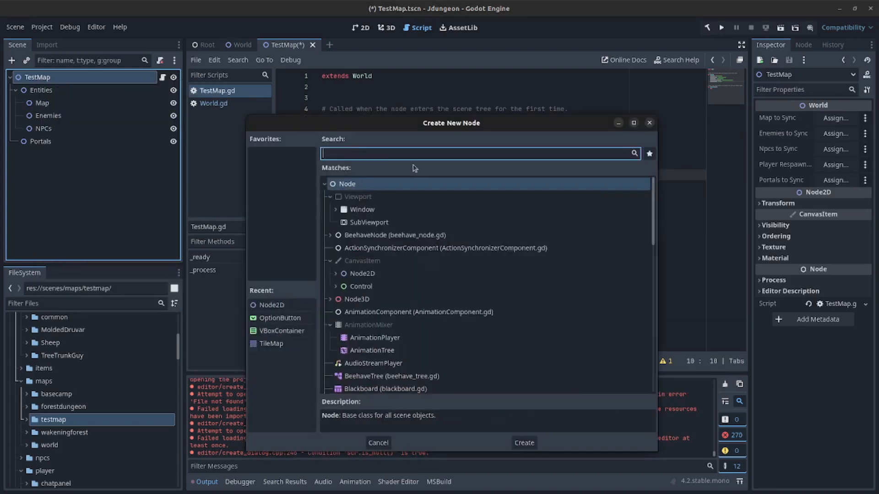
pyautogui.doubleClick(362, 275)
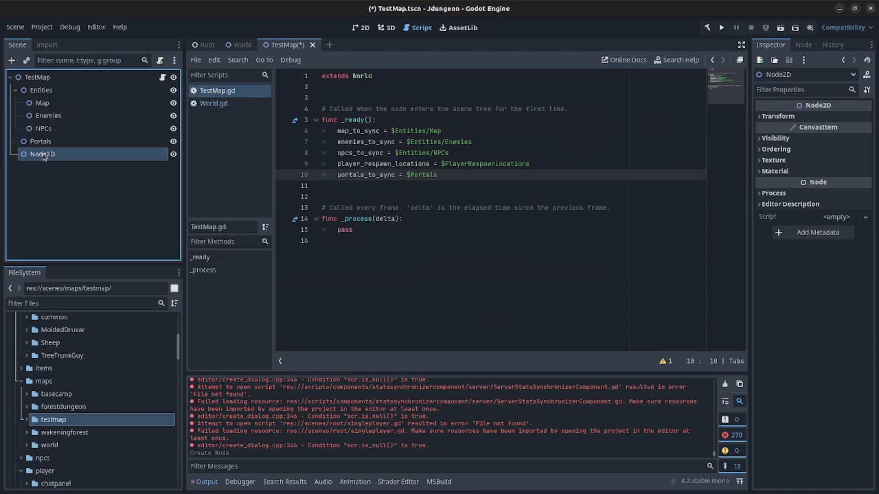
pyautogui.doubleClick(469, 163)
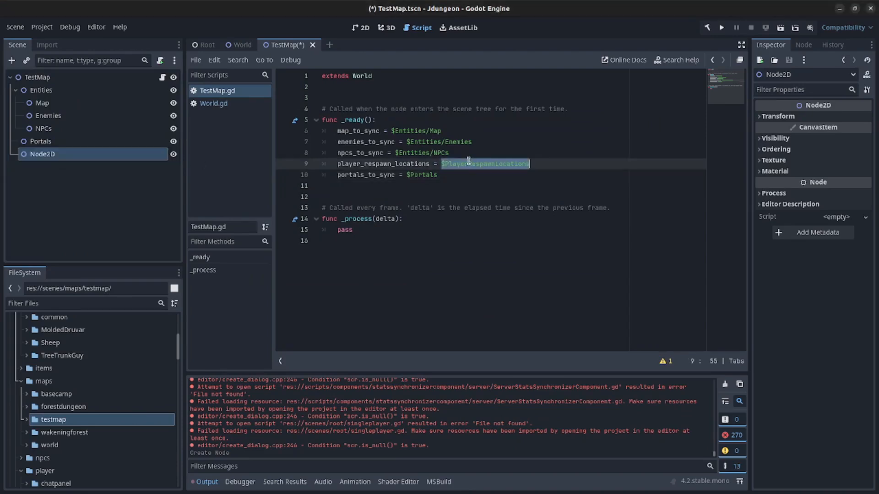
pyautogui.press('Down')
pyautogui.moveTo(445, 165); pyautogui.dragTo(529, 164)
pyautogui.hotkey('ctrl', 'c')
pyautogui.click(59, 156)
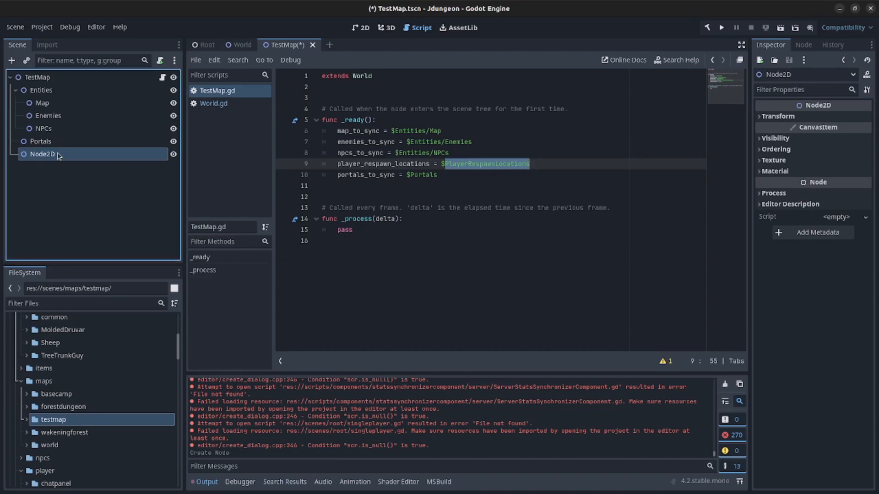
pyautogui.doubleClick(59, 156)
pyautogui.hotkey('ctrl', 'v')
pyautogui.press('Return')
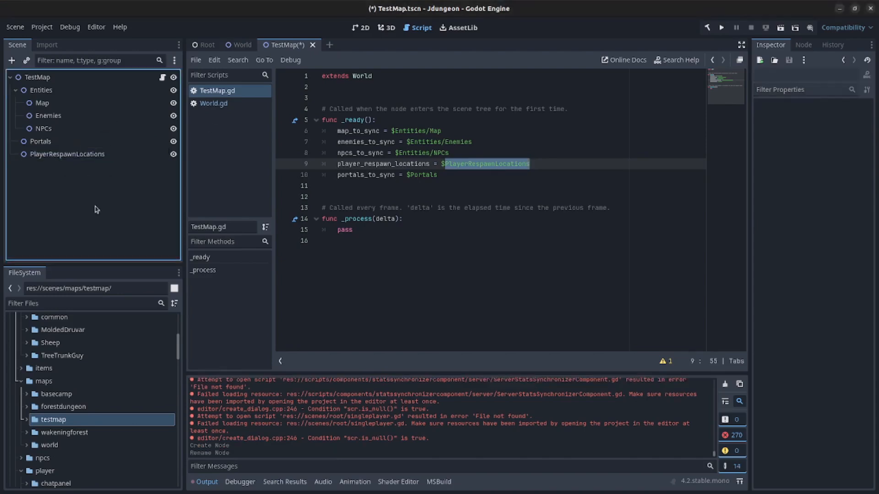
pyautogui.hotkey('ctrl', 's')
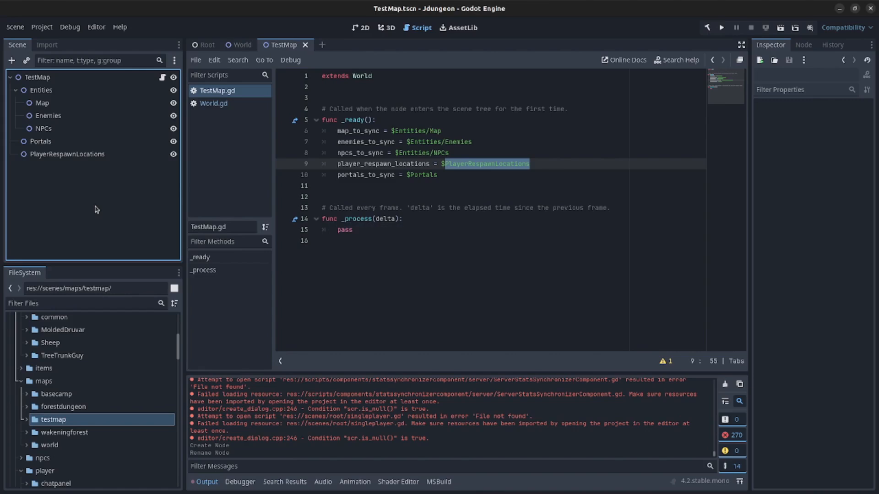
# - Copy the super() call from World.gd into TestMap.gd's _ready
pyautogui.click(243, 105)
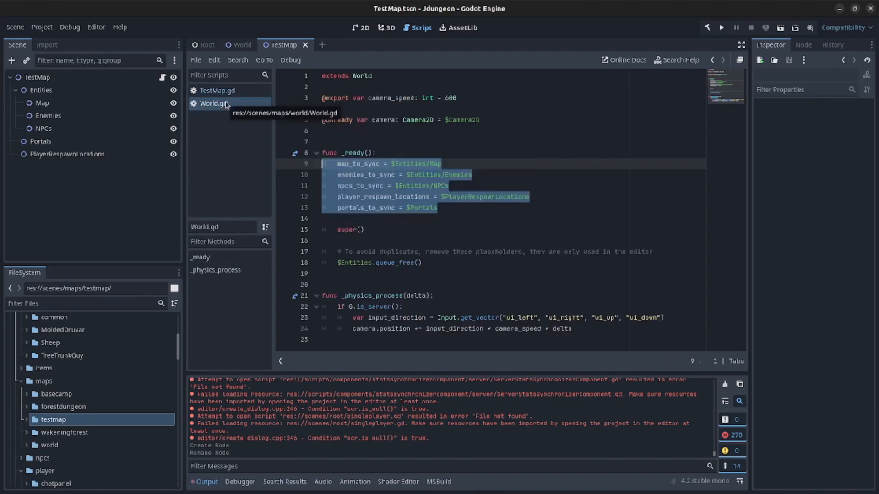
pyautogui.click(352, 250)
pyautogui.moveTo(374, 227); pyautogui.dragTo(271, 229)
pyautogui.hotkey('ctrl', 'c')
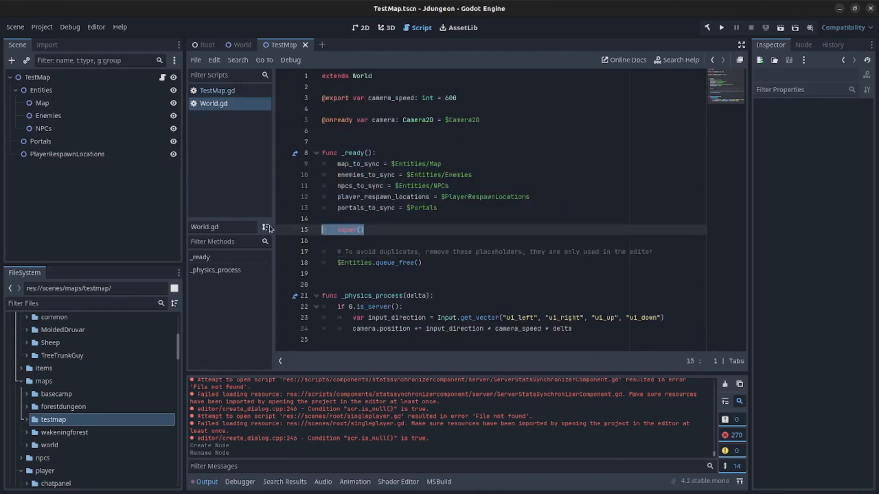
pyautogui.click(221, 90)
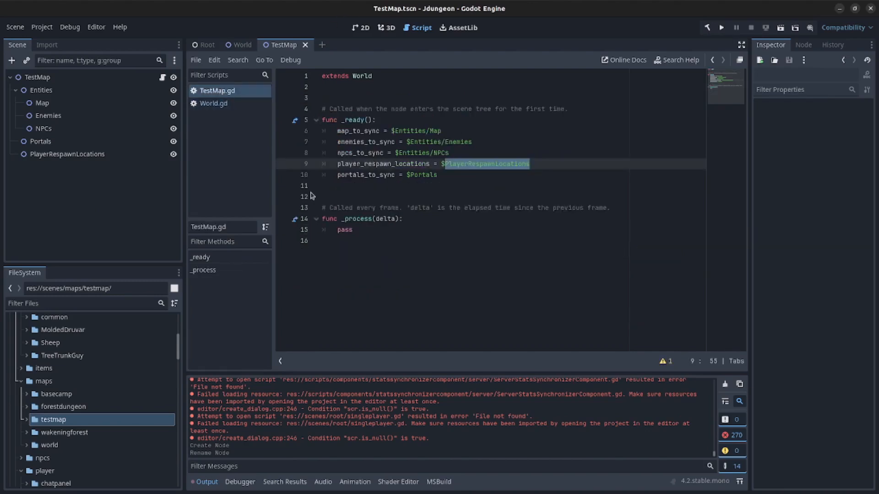
pyautogui.click(350, 197)
pyautogui.hotkey('ctrl', 'v')
pyautogui.press('Return')
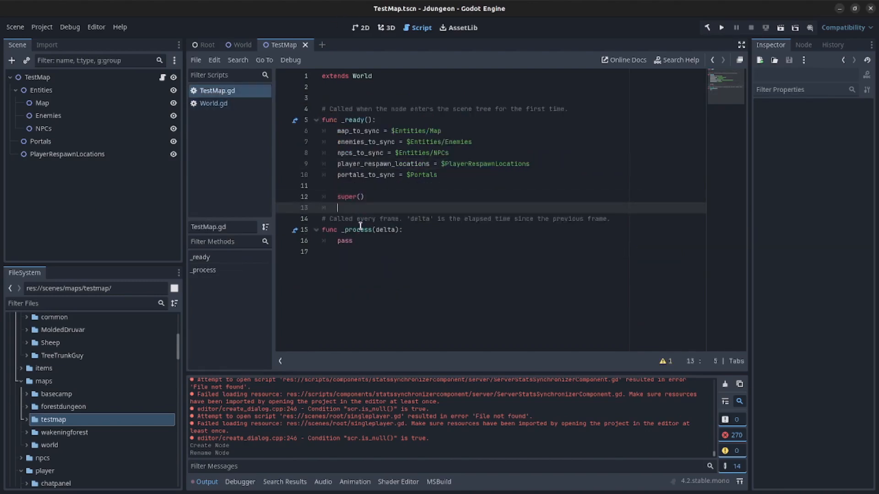
pyautogui.press('Return')
# - Paste World.gd's placeholder comment and $Entities queue_free() lines below super(), fix indentation, save
pyautogui.click(232, 103)
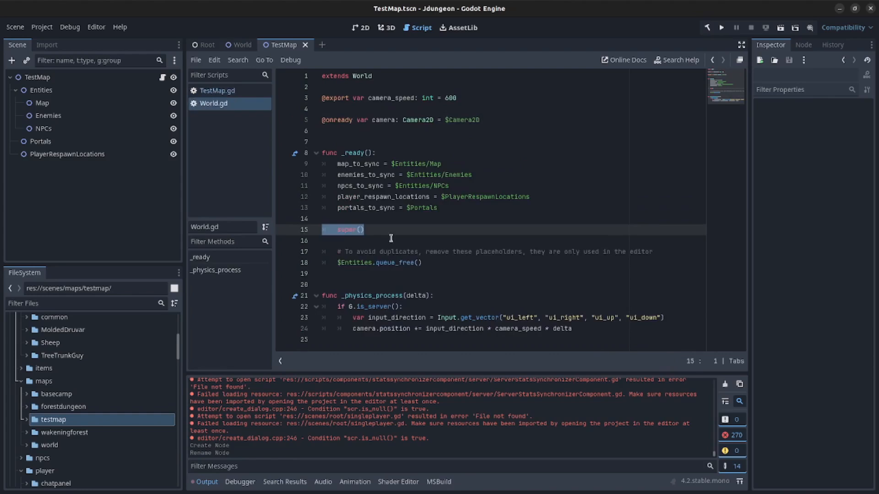
pyautogui.click(345, 274)
pyautogui.moveTo(436, 267); pyautogui.dragTo(307, 256)
pyautogui.hotkey('ctrl', 'c')
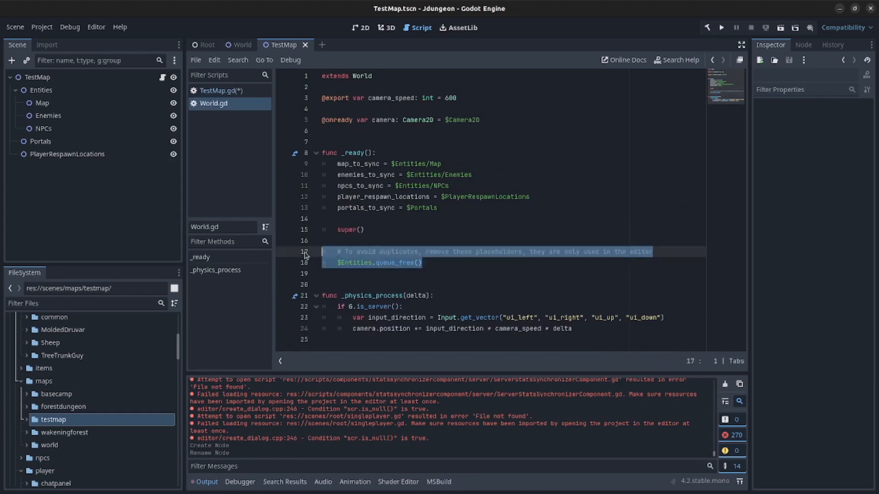
pyautogui.click(230, 91)
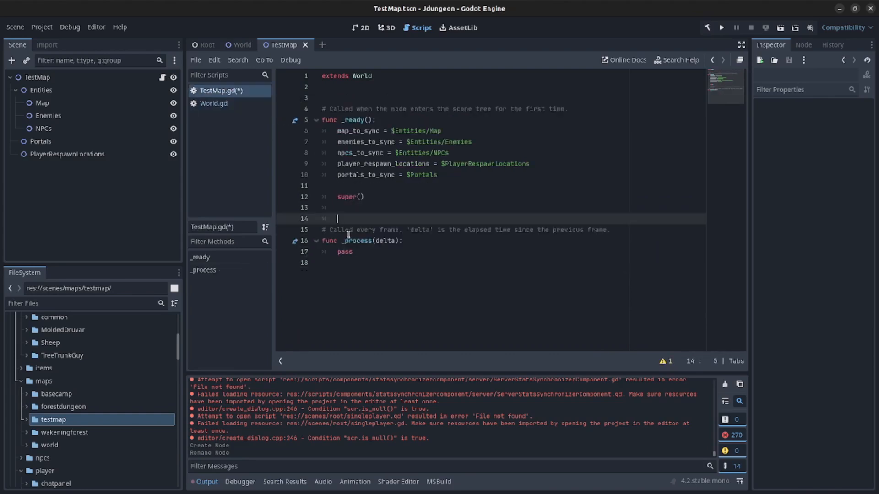
pyautogui.hotkey('ctrl', 'v')
pyautogui.click(350, 220)
pyautogui.press('BackSpace')
pyautogui.hotkey('ctrl', 's')
# - Resave TestMap.gd, select Entities, and return to the 2D workspace
pyautogui.click(436, 232)
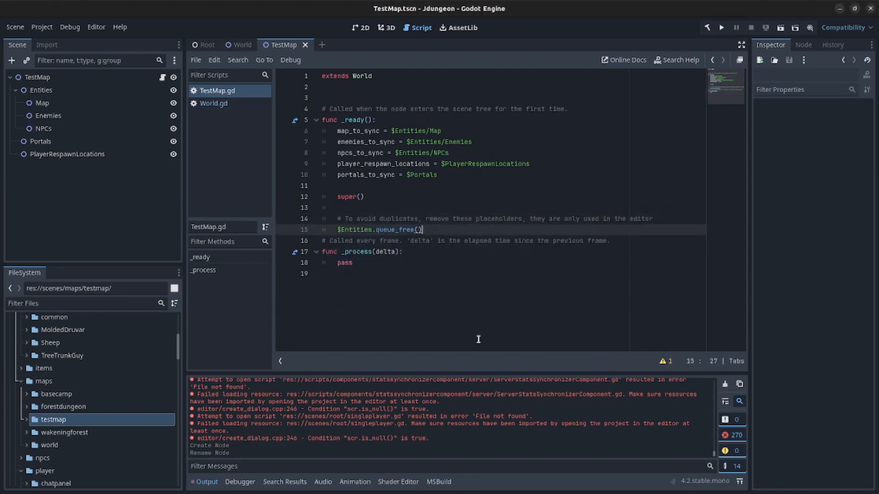
pyautogui.press('Return')
pyautogui.press('BackSpace')
pyautogui.hotkey('ctrl', 's')
pyautogui.click(40, 91)
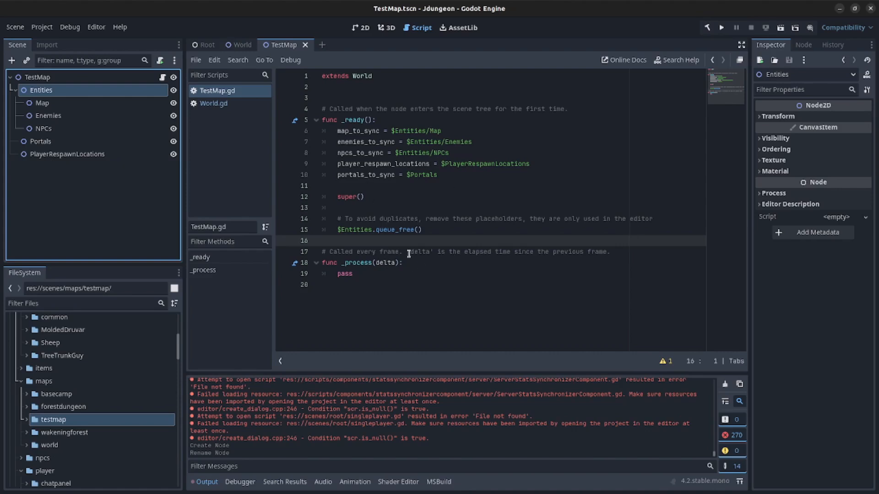
pyautogui.click(366, 28)
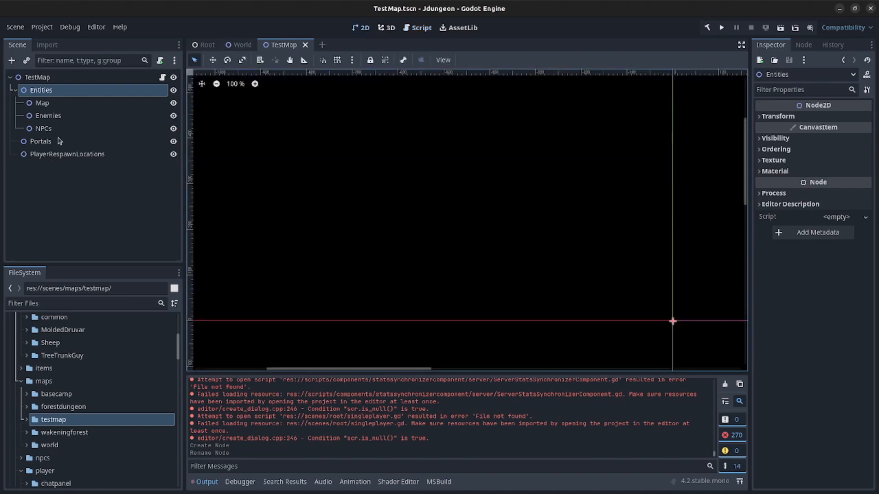
# - Add a TileMap node as a child of the Map node
pyautogui.scroll(-5, 511, 222)
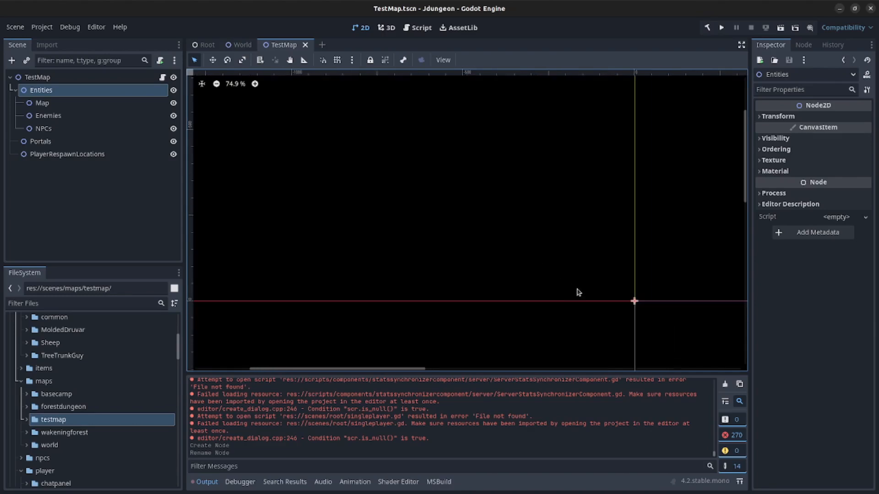
pyautogui.click(44, 104)
pyautogui.rightClick(43, 103)
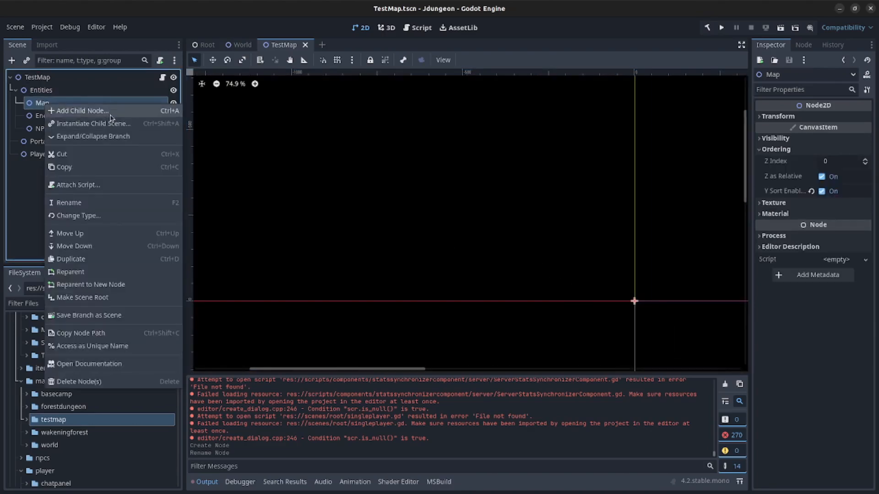
pyautogui.click(110, 109)
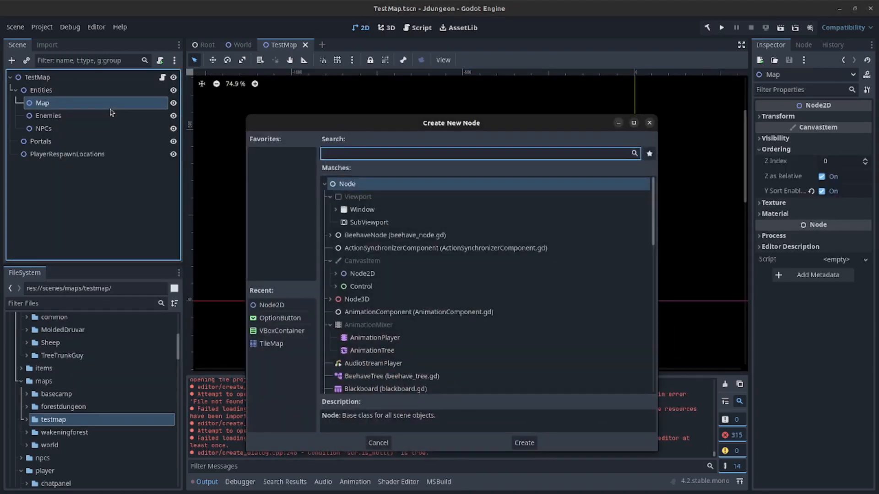
pyautogui.write('tilemap')
pyautogui.press('Return')
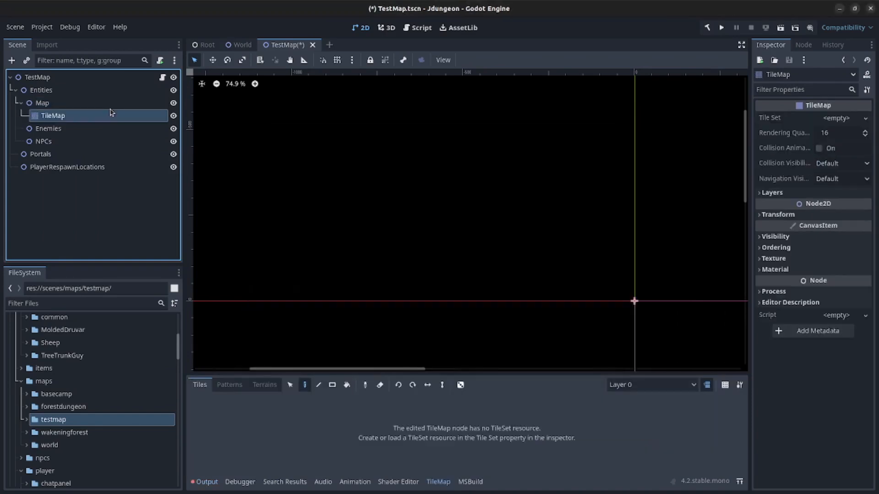
pyautogui.click(776, 215)
# - Quick Load atlas.tres as the TileMap's Tile Set
pyautogui.click(843, 118)
pyautogui.click(820, 151)
pyautogui.click(360, 201)
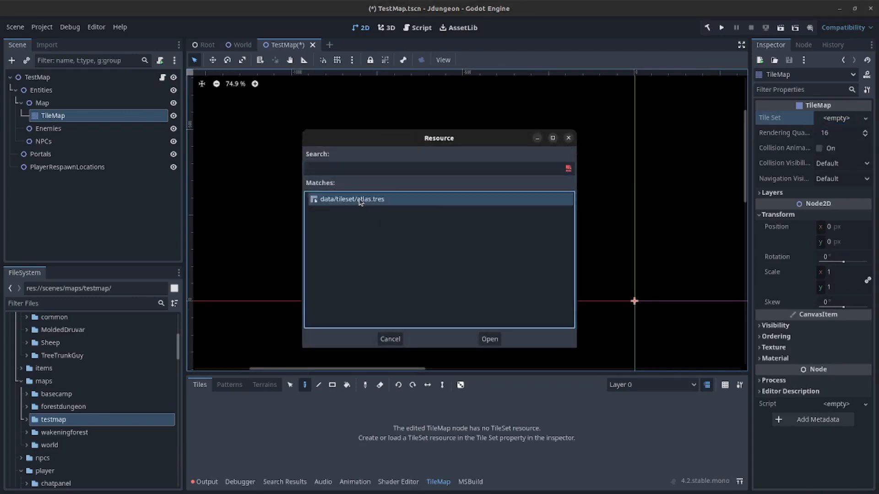
pyautogui.doubleClick(360, 202)
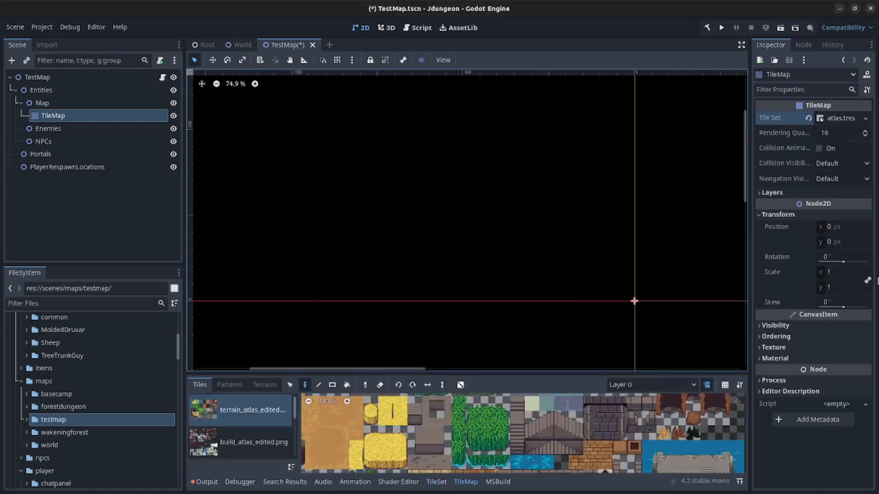
# - Scale the TileMap to 2, enable Ordering > Y Sort, and save the scene
pyautogui.click(844, 272)
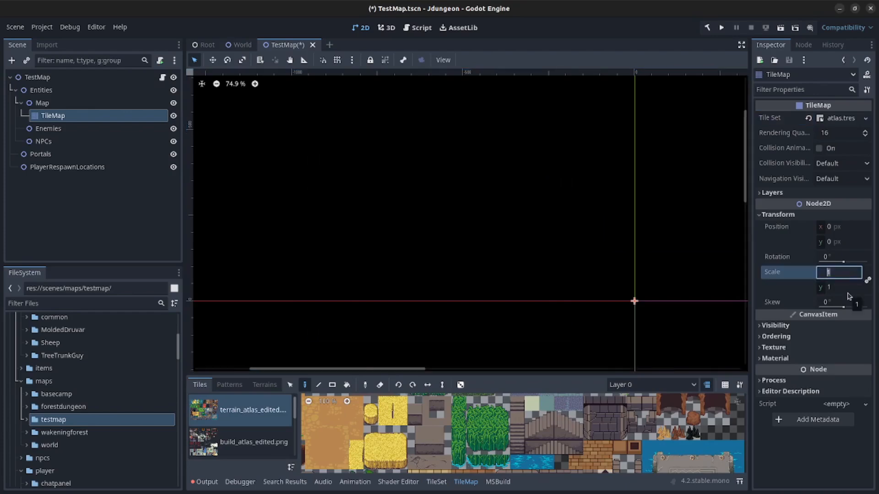
pyautogui.press('Return')
pyautogui.click(785, 336)
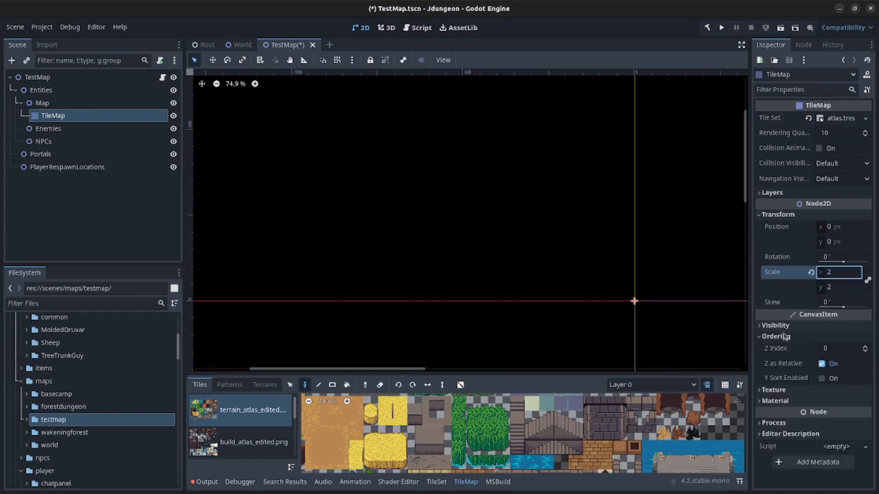
pyautogui.click(822, 379)
pyautogui.click(135, 211)
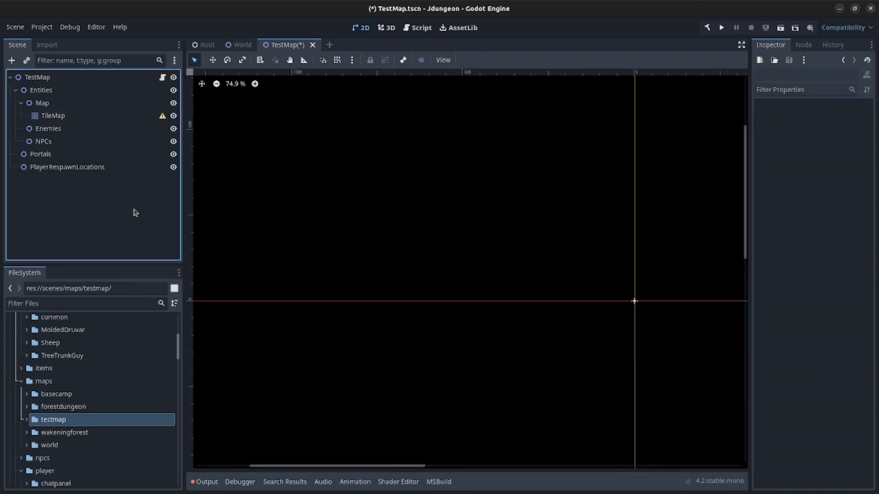
pyautogui.hotkey('ctrl', 's')
# - Rename the TileMap node to Ground and select it
pyautogui.doubleClick(51, 116)
pyautogui.write('Ground')
pyautogui.press('Return')
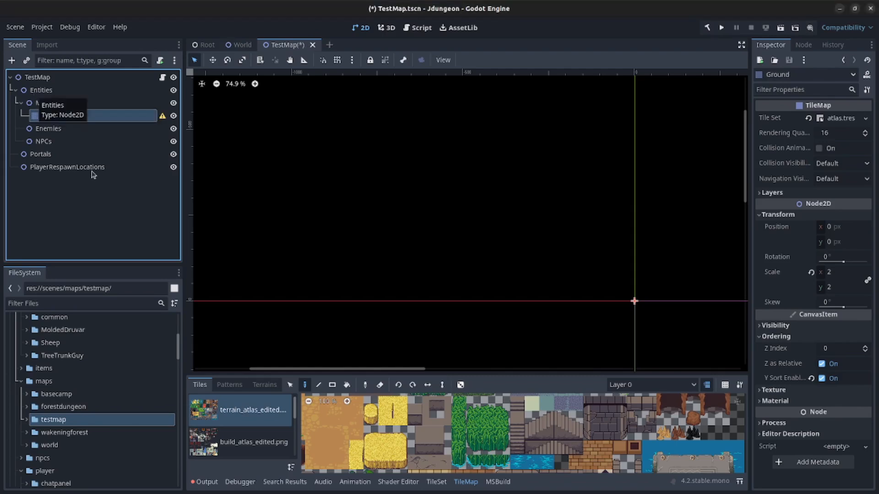
pyautogui.click(114, 227)
pyautogui.click(88, 118)
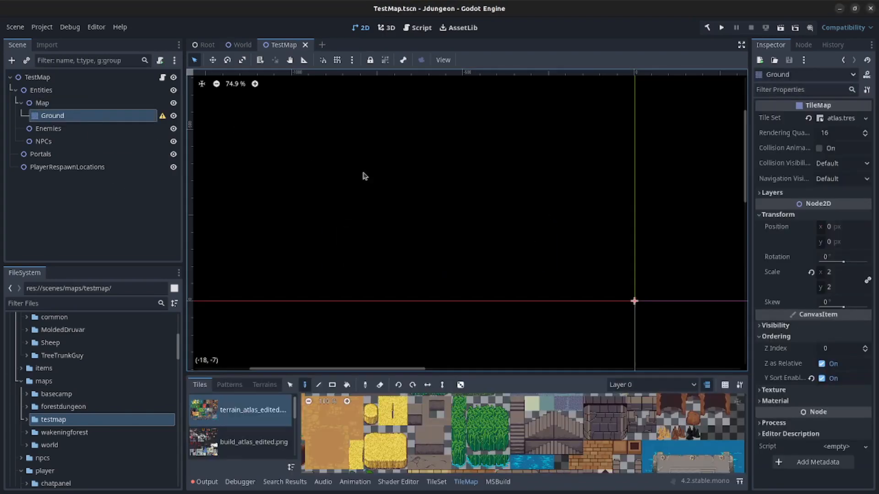
# - Pick a green grass tile from terrain_atlas for the Ground tilemap
pyautogui.scroll(-5, 616, 297)
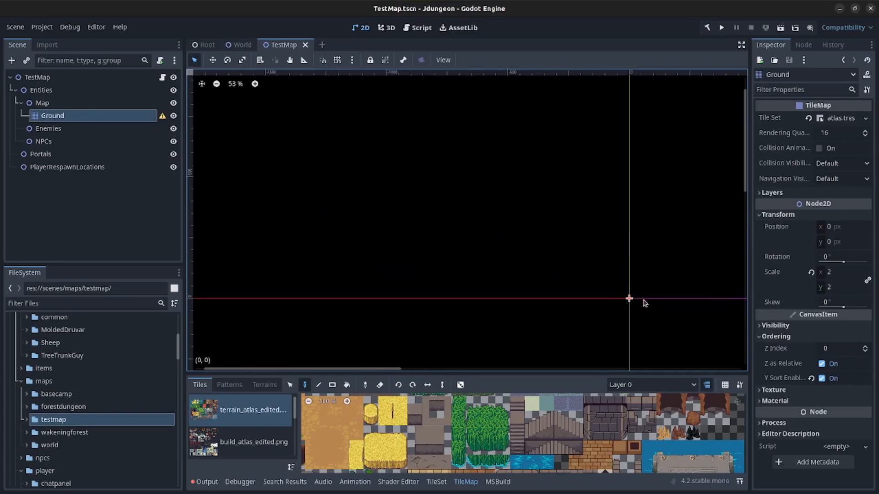
pyautogui.moveTo(641, 306); pyautogui.dragTo(370, 187, button='middle')
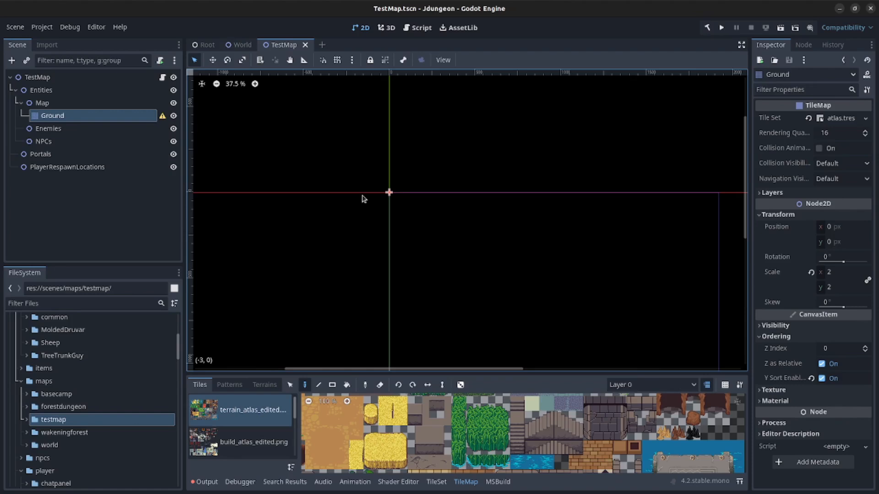
pyautogui.moveTo(392, 183); pyautogui.dragTo(409, 209, button='middle')
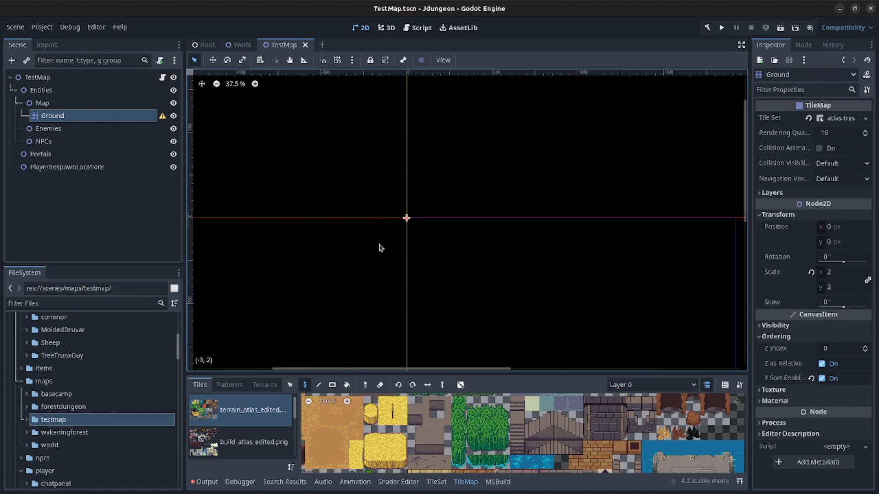
pyautogui.scroll(-5, 423, 432)
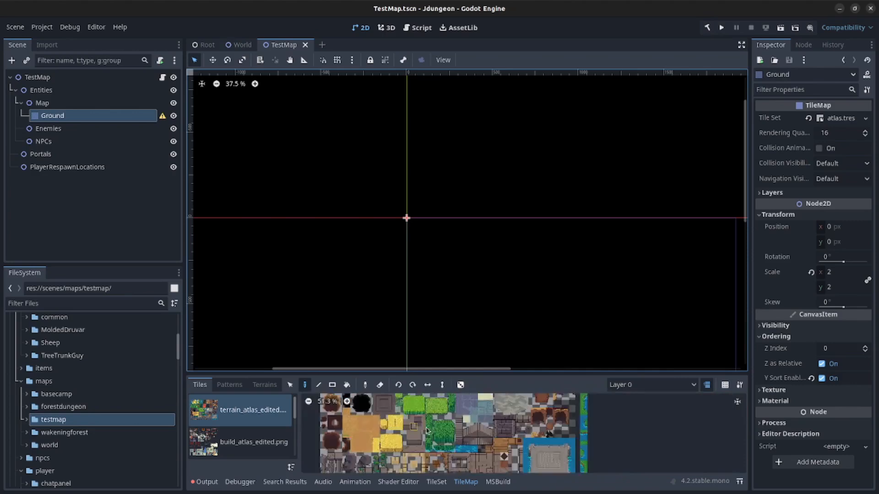
pyautogui.scroll(-2, 426, 434)
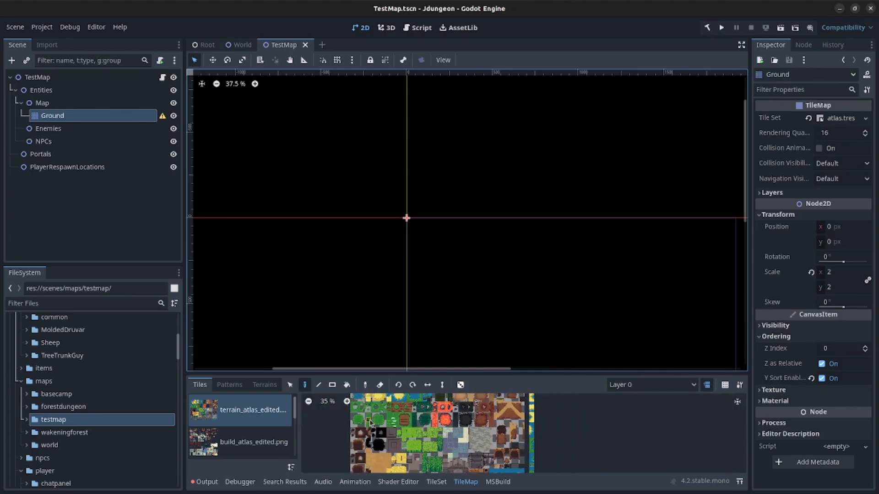
pyautogui.click(379, 421)
# - Switch to the Rectangle tool and zoom out to frame the map area
pyautogui.moveTo(291, 138); pyautogui.dragTo(401, 224, button='middle')
pyautogui.scroll(-3, 402, 226)
pyautogui.click(333, 385)
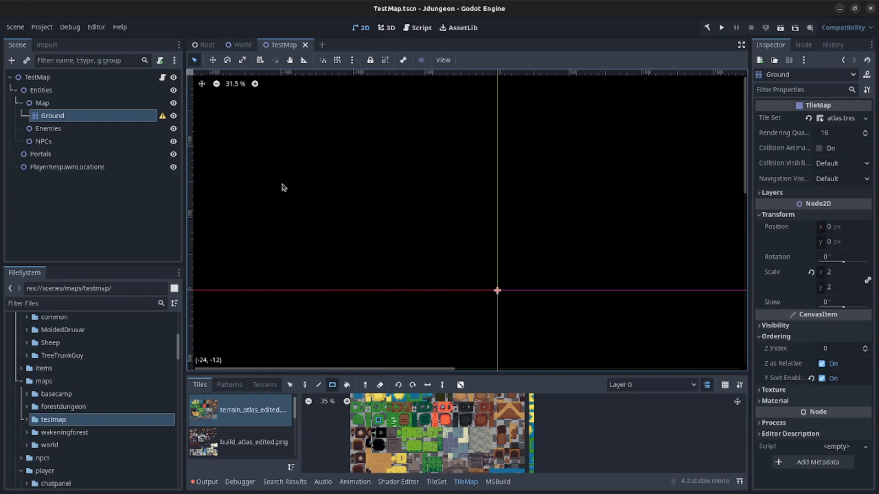
pyautogui.moveTo(261, 176); pyautogui.dragTo(304, 200, button='middle')
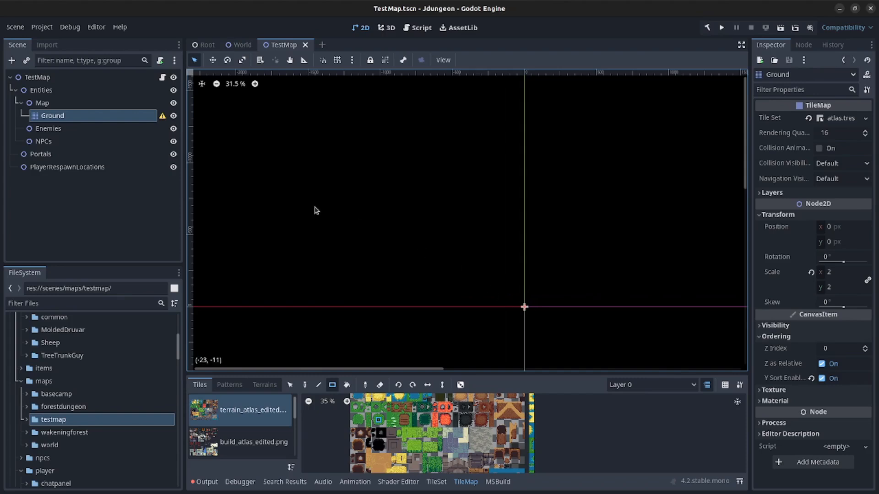
pyautogui.moveTo(269, 136); pyautogui.dragTo(332, 226, button='middle')
pyautogui.scroll(-3, 244, 179)
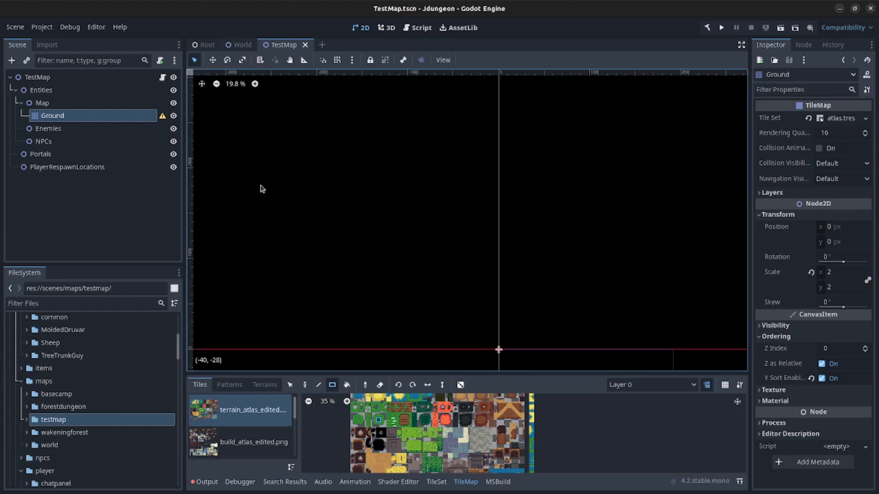
pyautogui.scroll(-2, 247, 181)
pyautogui.moveTo(265, 202); pyautogui.dragTo(364, 210, button='middle')
pyautogui.scroll(-2, 375, 178)
pyautogui.scroll(-2, 364, 217)
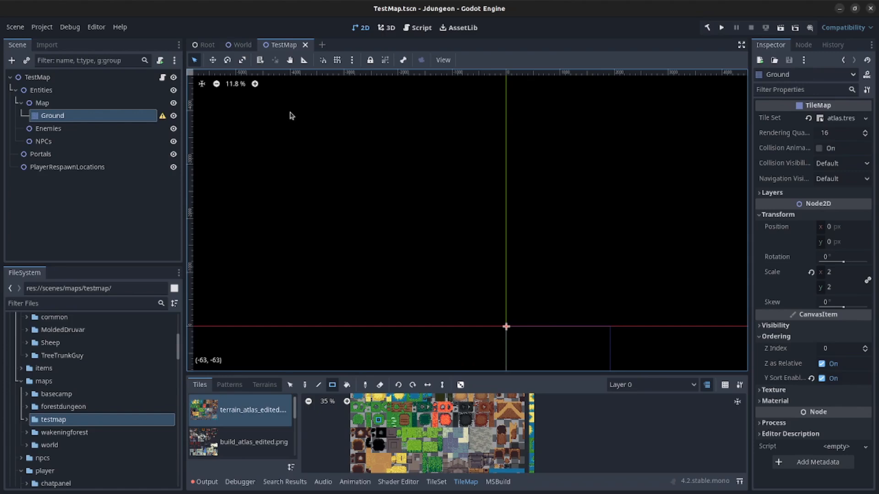
# - Begin dragging a grass rectangle across the canvas
pyautogui.moveTo(290, 115)
pyautogui.mouseDown()
pyautogui.moveTo(557, 347)
pyautogui.moveTo(507, 243)
pyautogui.mouseUp()
pyautogui.scroll(-1, 556, 347)
pyautogui.moveTo(557, 347); pyautogui.dragTo(506, 243, button='middle')
# - Stretch the grass rectangle to about 137×119 tiles and save the scene
pyautogui.moveTo(506, 243); pyautogui.dragTo(455, 174)
pyautogui.moveTo(506, 243); pyautogui.dragTo(450, 167, button='middle')
pyautogui.moveTo(454, 173); pyautogui.dragTo(613, 360)
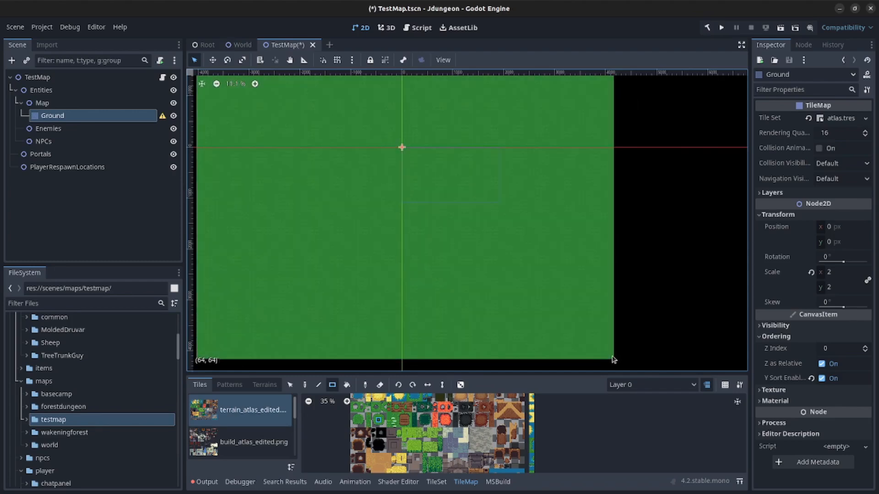
pyautogui.scroll(-2, 443, 260)
pyautogui.hotkey('ctrl', 's')
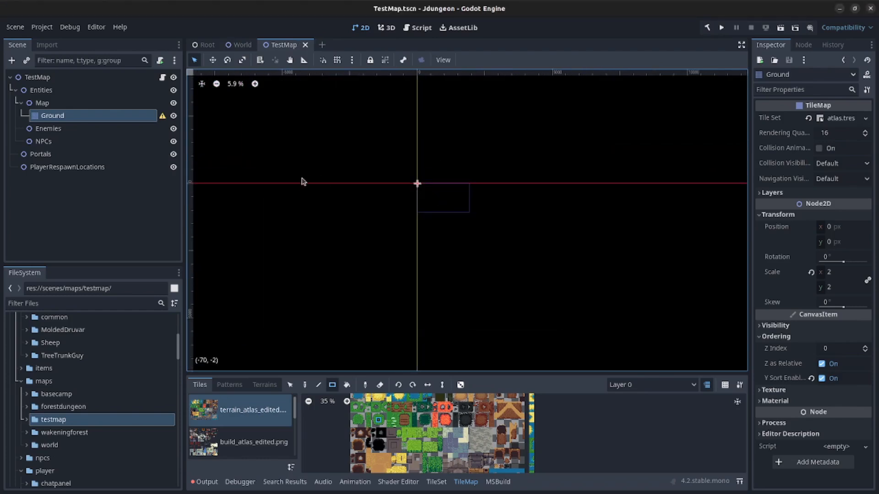
# - Zoom back in and pan down toward the origin
pyautogui.scroll(2, 301, 180)
pyautogui.scroll(2, 495, 188)
pyautogui.scroll(8, 468, 197)
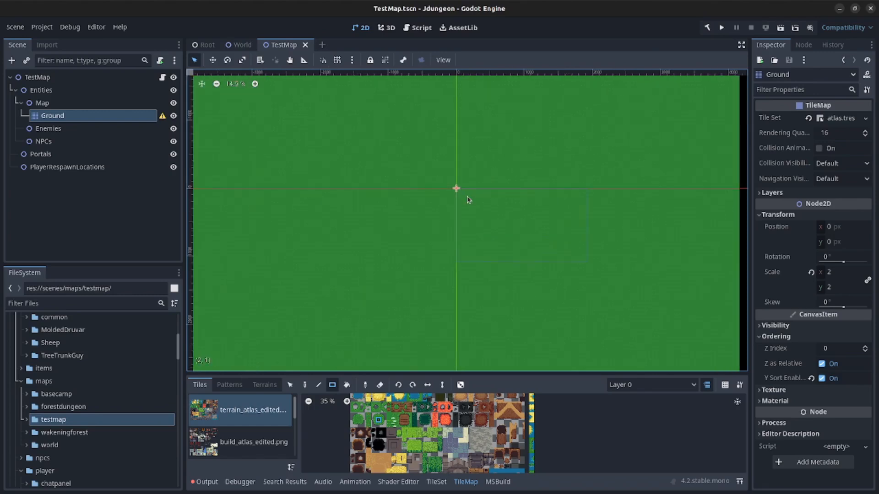
pyautogui.moveTo(441, 166); pyautogui.dragTo(463, 257, button='middle')
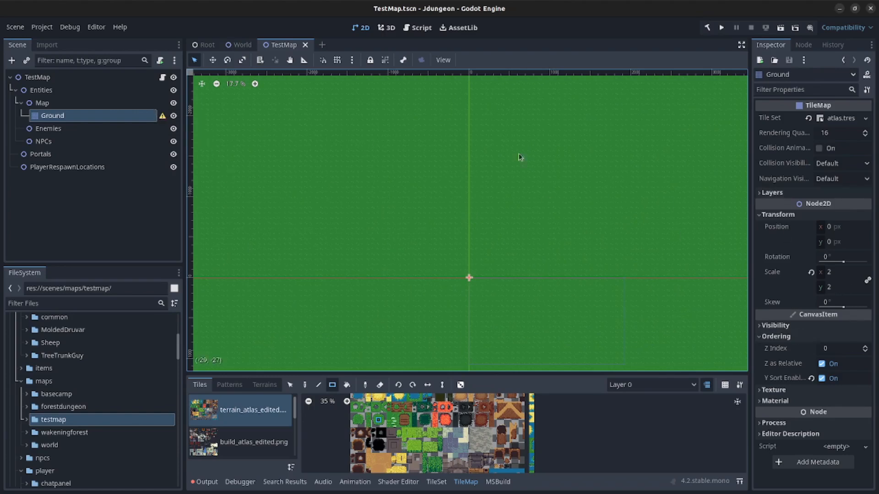
# - Enable Y Sort on the Ground tilemap's first layer and save
pyautogui.click(769, 193)
pyautogui.click(816, 251)
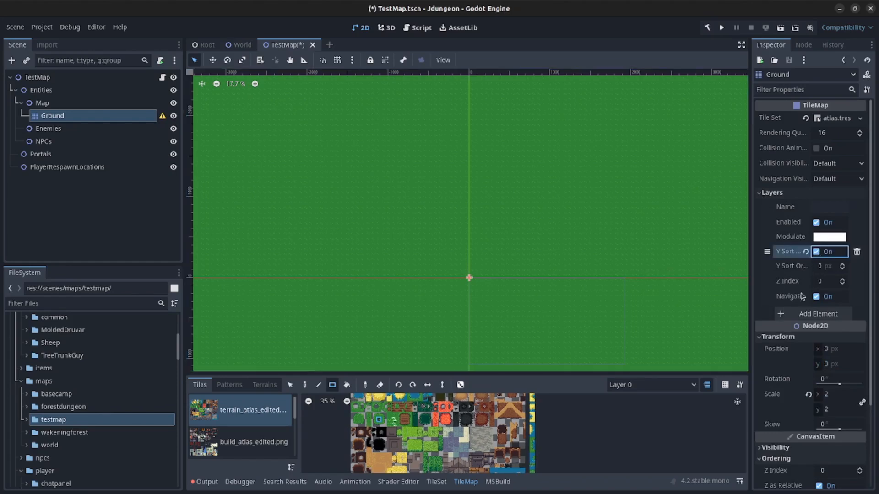
pyautogui.hotkey('ctrl', 's')
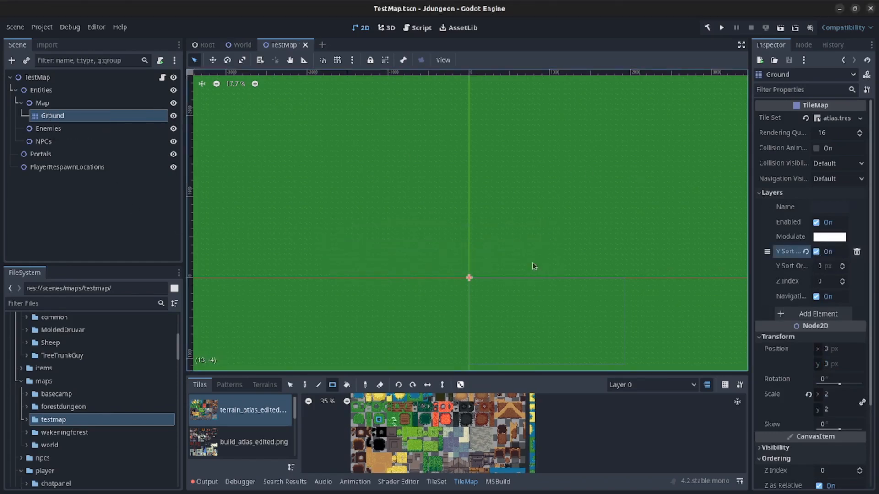
# - Add a second tilemap layer named path
pyautogui.scroll(-3, 480, 283)
pyautogui.scroll(6, 474, 275)
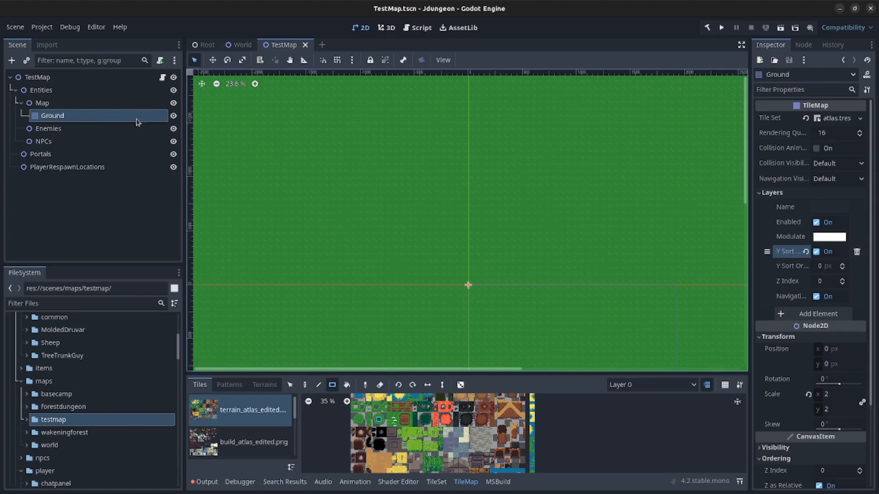
pyautogui.click(819, 315)
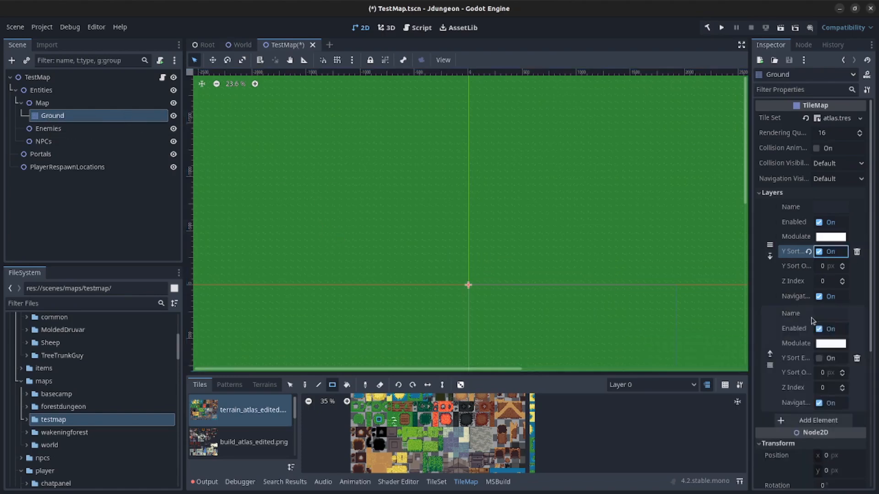
pyautogui.click(829, 314)
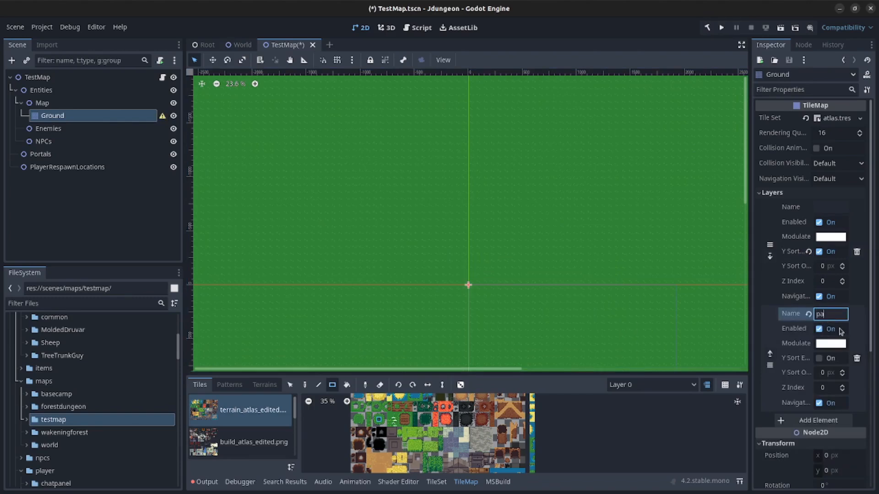
pyautogui.press('Return')
# - Name the first layer base and choose path as the painting layer
pyautogui.click(824, 208)
pyautogui.write('base')
pyautogui.press('Return')
pyautogui.click(659, 385)
pyautogui.click(638, 412)
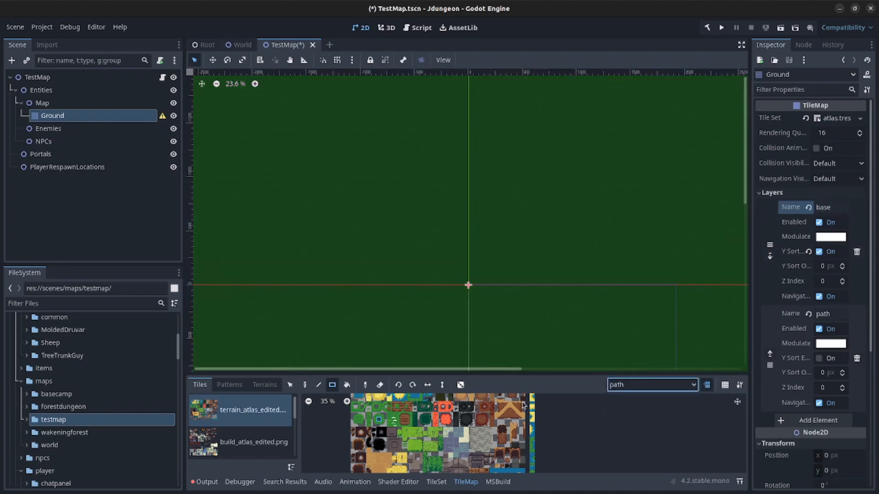
# - Paint dirt terrain around the origin and turn off Y Sort on the base layer
pyautogui.click(264, 385)
pyautogui.scroll(1, 438, 296)
pyautogui.scroll(2, 469, 295)
pyautogui.moveTo(434, 239)
pyautogui.mouseDown()
pyautogui.moveTo(480, 324)
pyautogui.moveTo(389, 271)
pyautogui.moveTo(425, 255)
pyautogui.mouseUp()
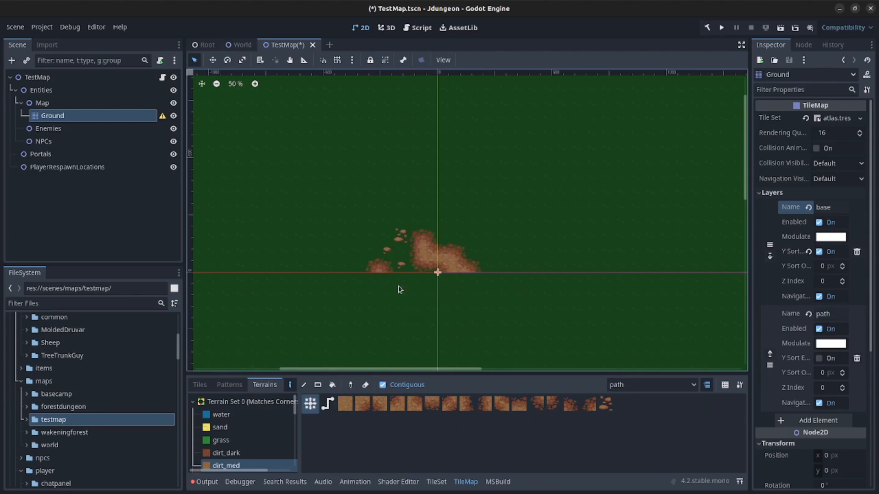
pyautogui.scroll(-2, 415, 304)
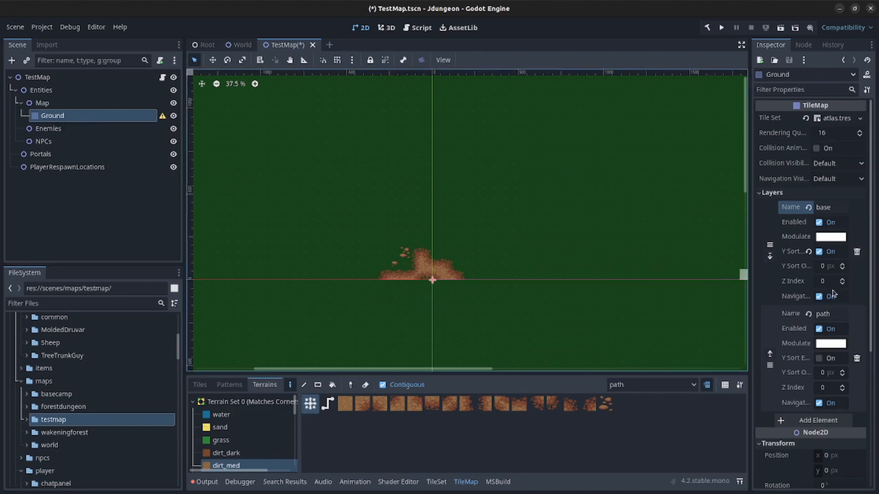
pyautogui.click(818, 253)
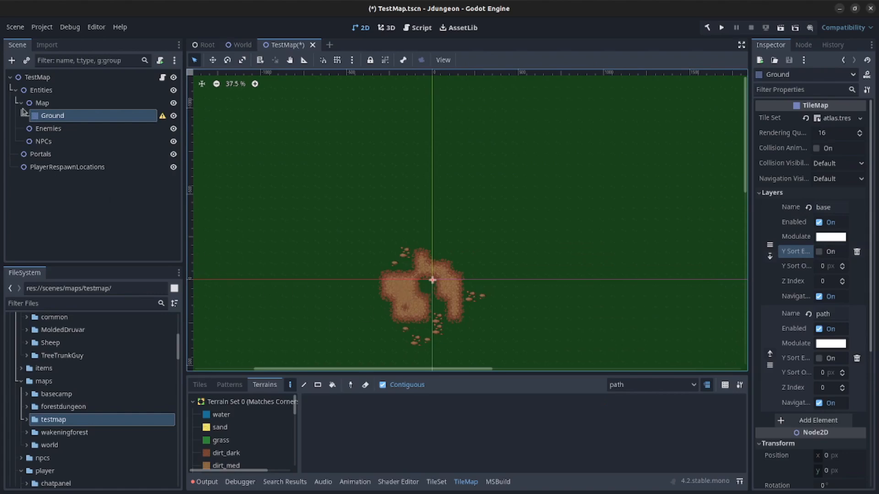
pyautogui.scroll(-1, 442, 301)
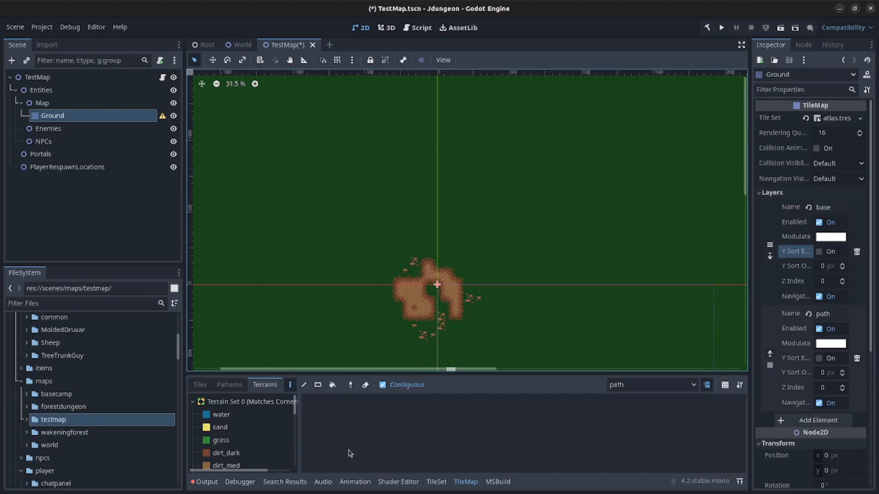
# - Using dirt_med, fill the clearing, paint a diagonal path up-right to a second patch, and save
pyautogui.click(228, 465)
pyautogui.moveTo(432, 288)
pyautogui.mouseDown()
pyautogui.moveTo(447, 319)
pyautogui.moveTo(430, 325)
pyautogui.moveTo(414, 315)
pyautogui.moveTo(434, 332)
pyautogui.moveTo(427, 337)
pyautogui.moveTo(463, 336)
pyautogui.moveTo(463, 299)
pyautogui.moveTo(434, 286)
pyautogui.moveTo(384, 280)
pyautogui.moveTo(402, 329)
pyautogui.moveTo(398, 310)
pyautogui.mouseUp()
pyautogui.moveTo(443, 288)
pyautogui.mouseDown()
pyautogui.moveTo(419, 270)
pyautogui.moveTo(393, 267)
pyautogui.moveTo(467, 297)
pyautogui.mouseUp()
pyautogui.scroll(-5, 401, 266)
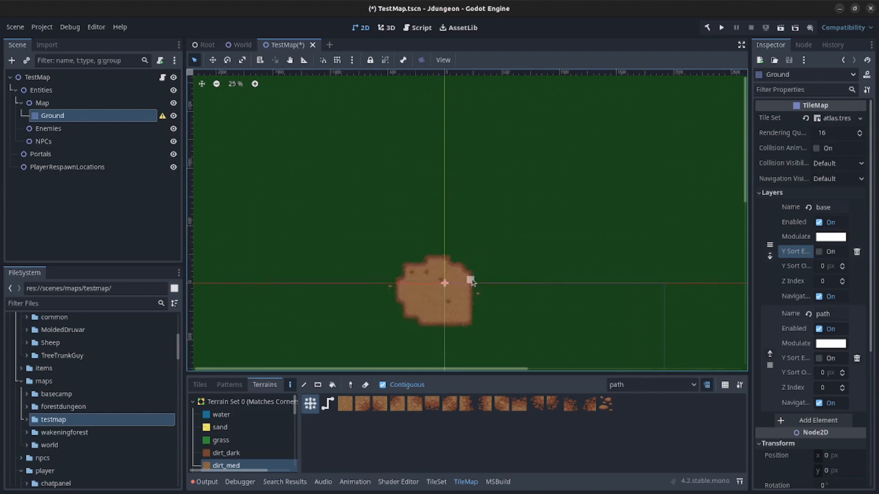
pyautogui.moveTo(418, 292)
pyautogui.mouseDown()
pyautogui.moveTo(535, 216)
pyautogui.moveTo(540, 223)
pyautogui.moveTo(526, 218)
pyautogui.moveTo(539, 214)
pyautogui.moveTo(533, 227)
pyautogui.mouseUp()
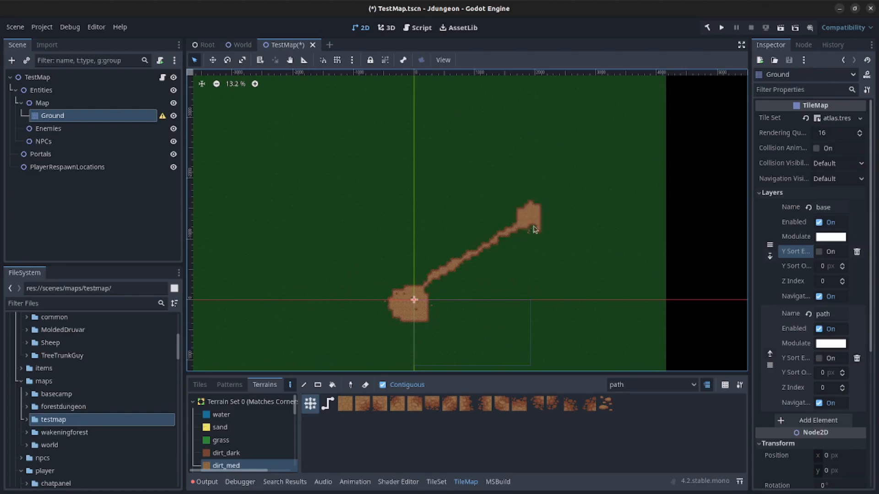
pyautogui.hotkey('ctrl', 's')
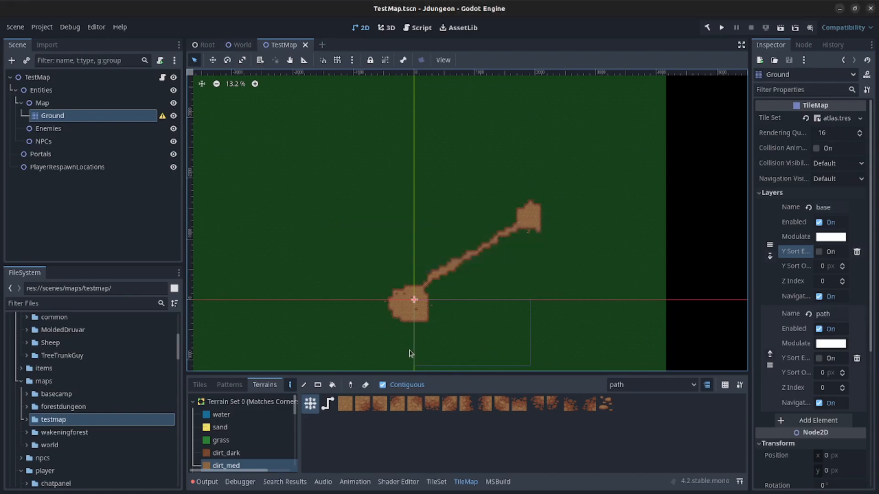
pyautogui.scroll(4, 502, 333)
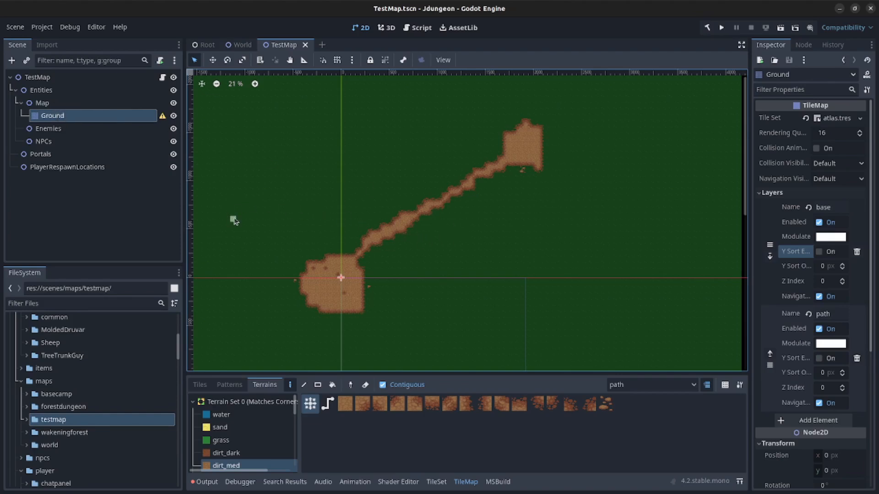
pyautogui.click(57, 104)
# - Add a TileMap child under Map and name it Deco
pyautogui.rightClick(57, 105)
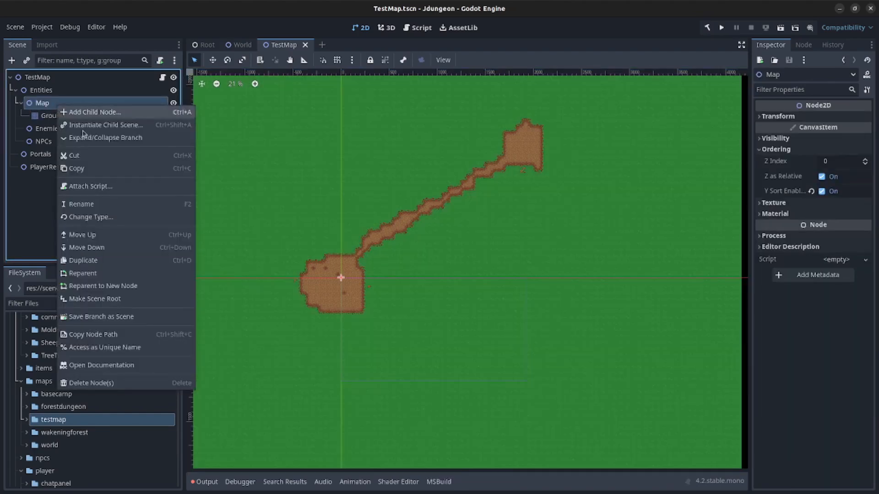
pyautogui.click(105, 116)
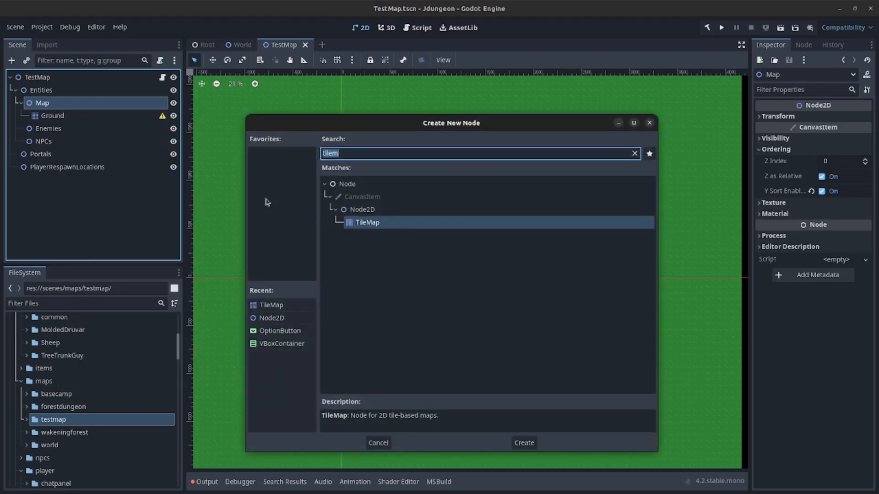
pyautogui.press('Return')
pyautogui.doubleClick(66, 130)
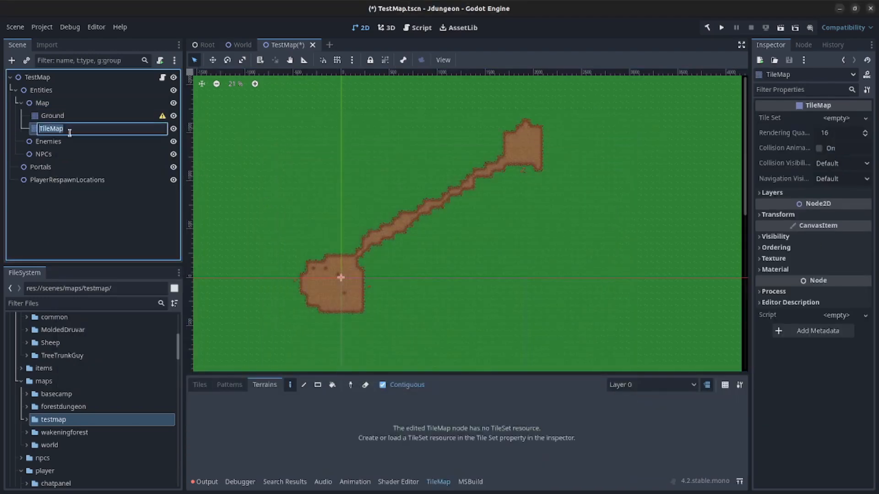
pyautogui.write('Deco')
pyautogui.press('Return')
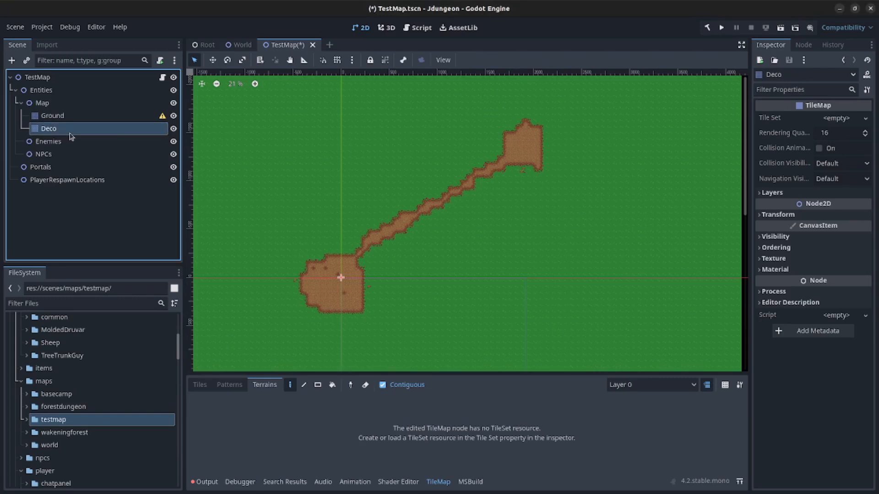
# - Quick Load atlas.tres as Deco's Tile Set
pyautogui.click(832, 119)
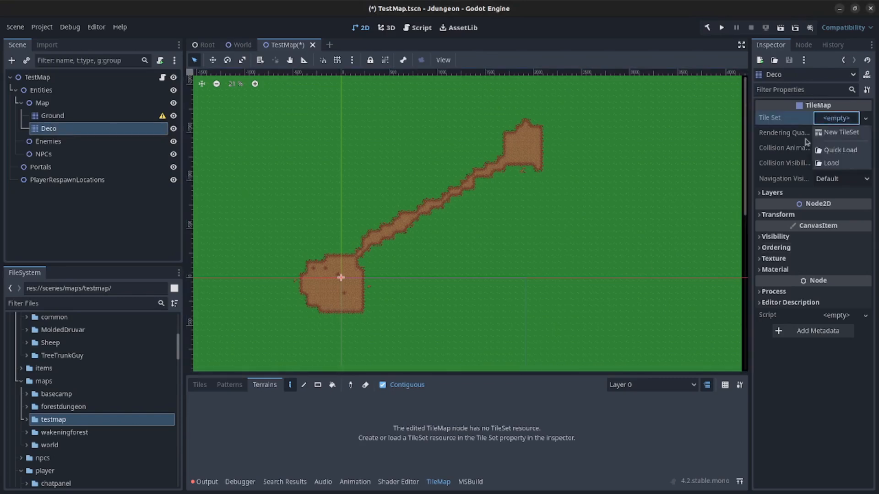
pyautogui.click(838, 149)
pyautogui.click(373, 200)
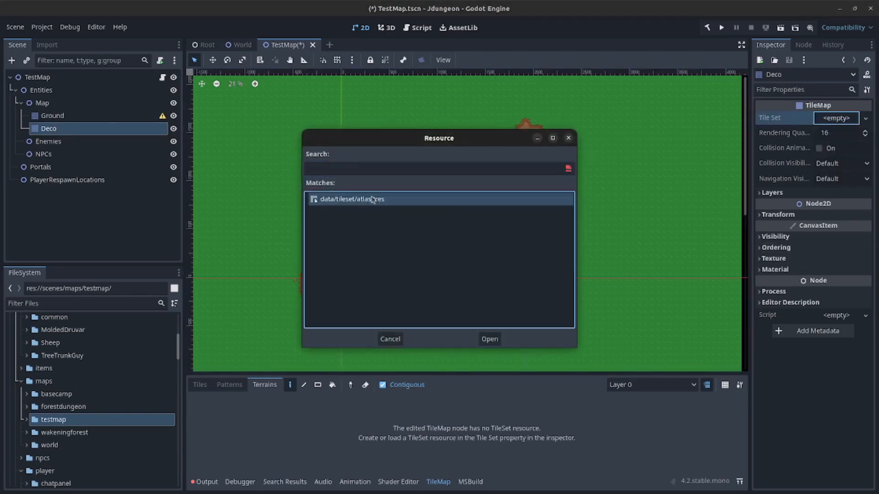
pyautogui.click(487, 339)
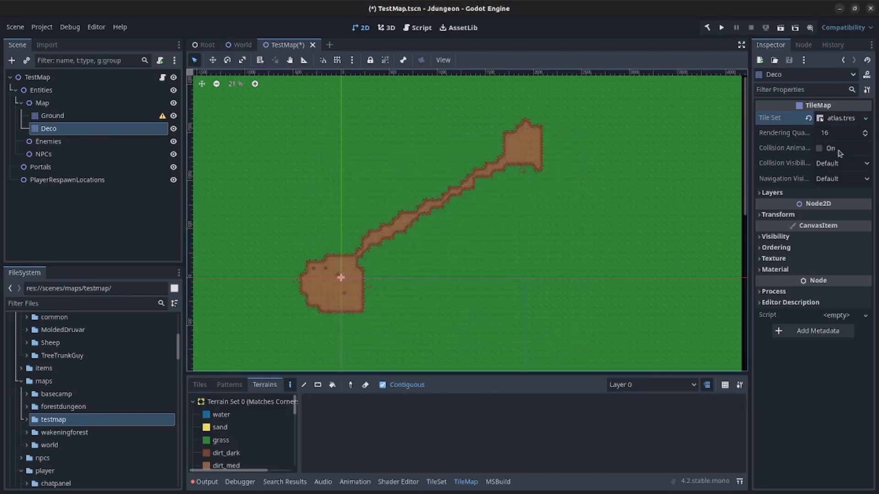
pyautogui.click(777, 196)
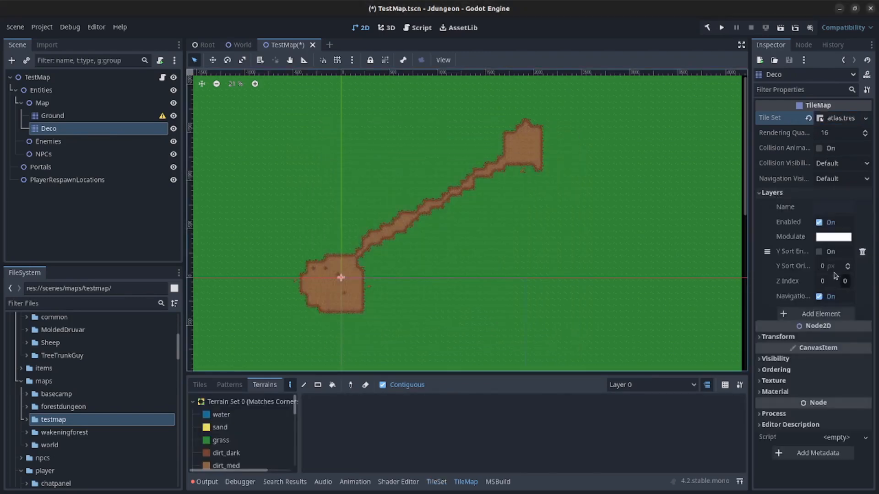
# - Set Deco's scale to 2, enable Y Sort on its layer, and save
pyautogui.click(777, 338)
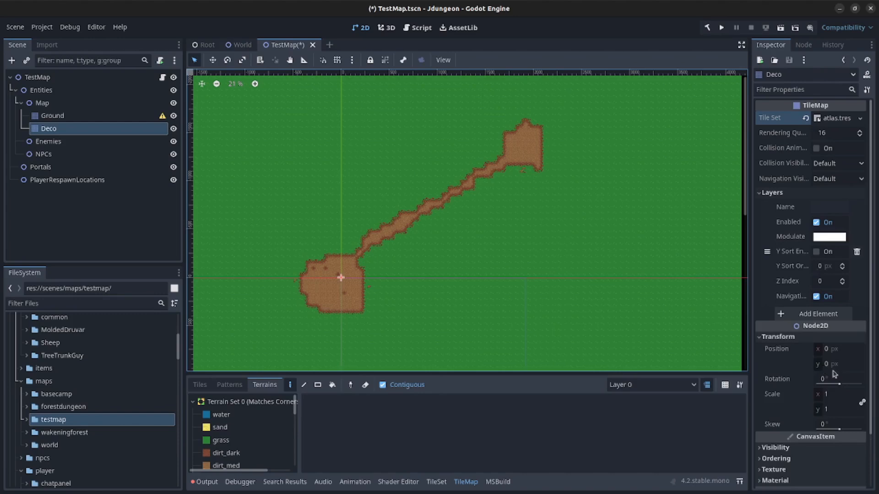
pyautogui.click(834, 394)
pyautogui.write('2')
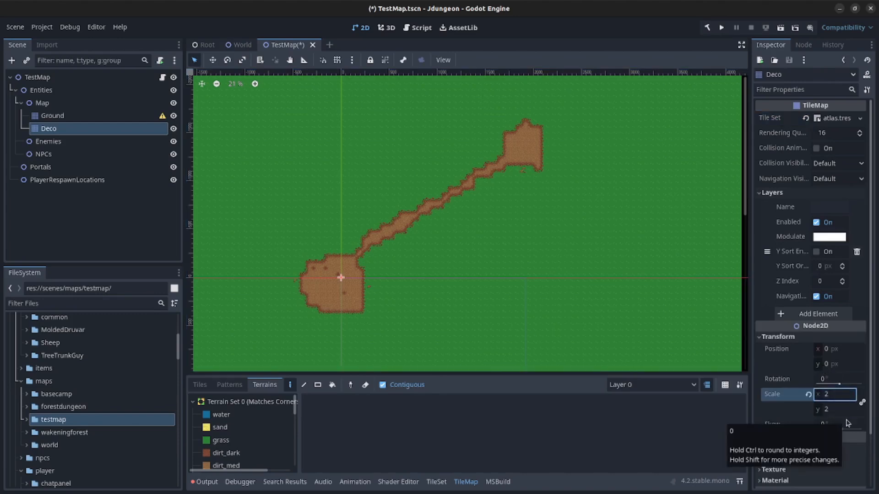
pyautogui.hotkey('ctrl', 's')
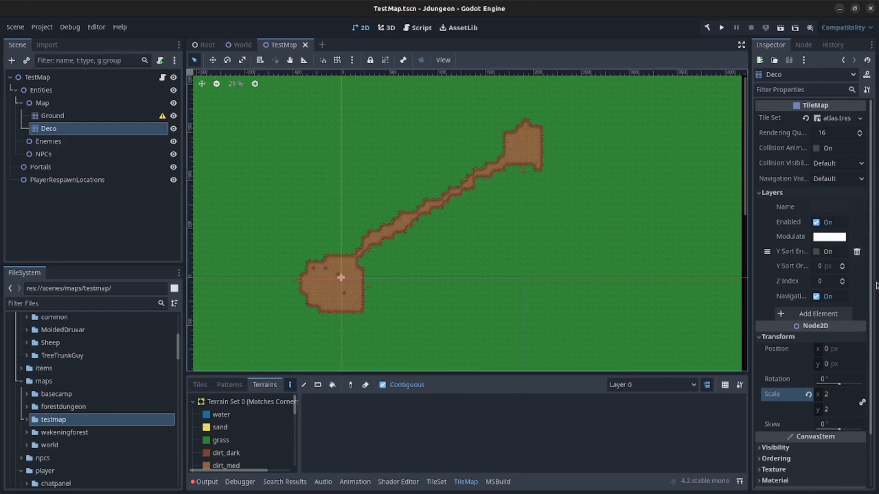
pyautogui.click(816, 252)
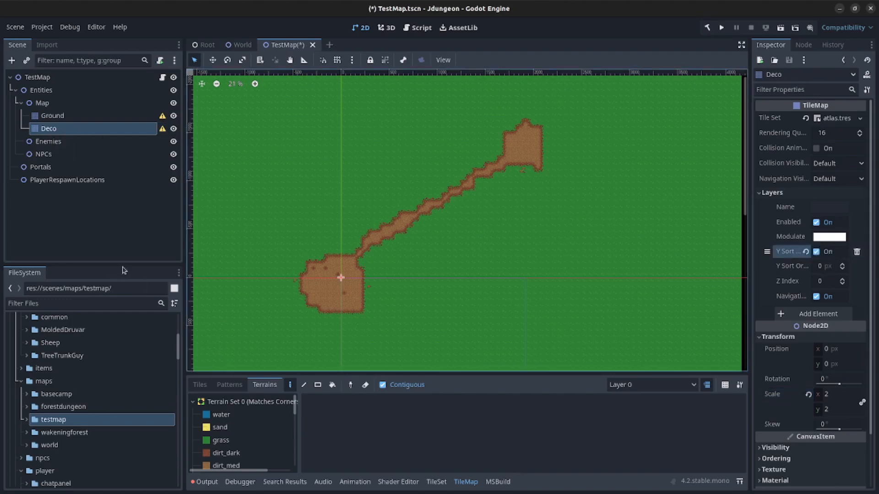
pyautogui.hotkey('ctrl', 's')
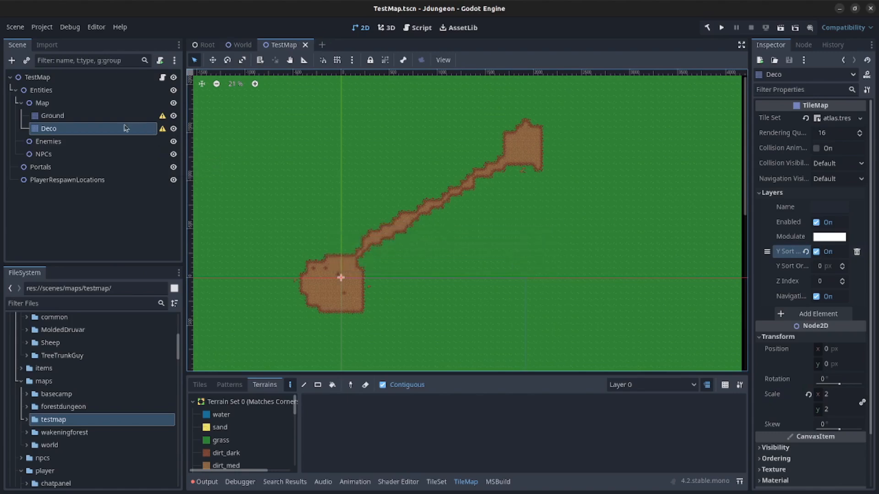
# - Toggle Ordering > Y Sort on Ground to clear its warning, then reselect Deco
pyautogui.click(108, 116)
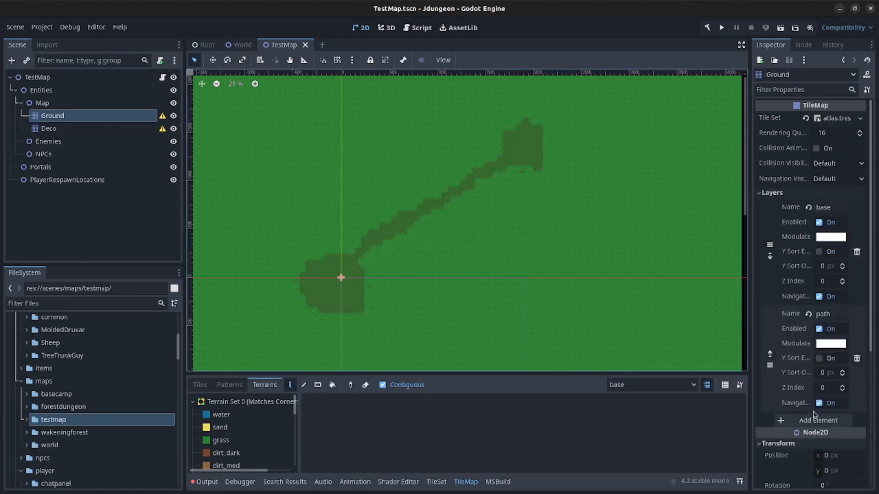
pyautogui.scroll(-5, 804, 469)
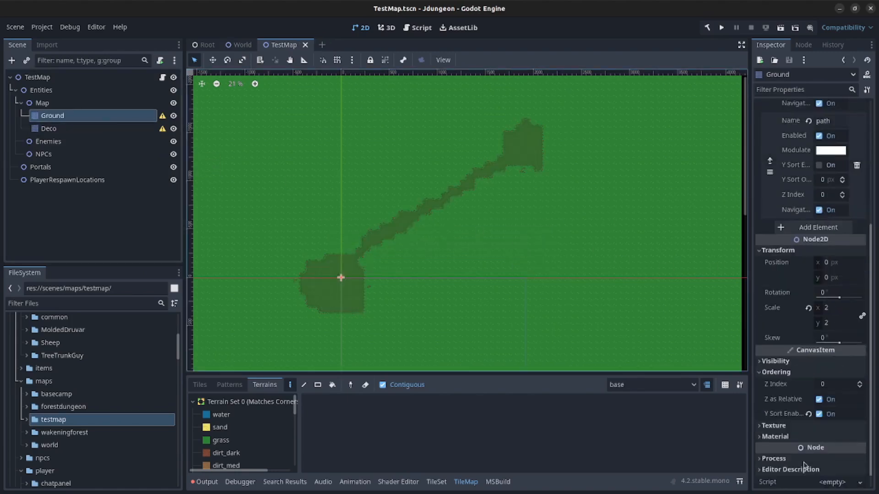
pyautogui.click(819, 415)
pyautogui.click(76, 203)
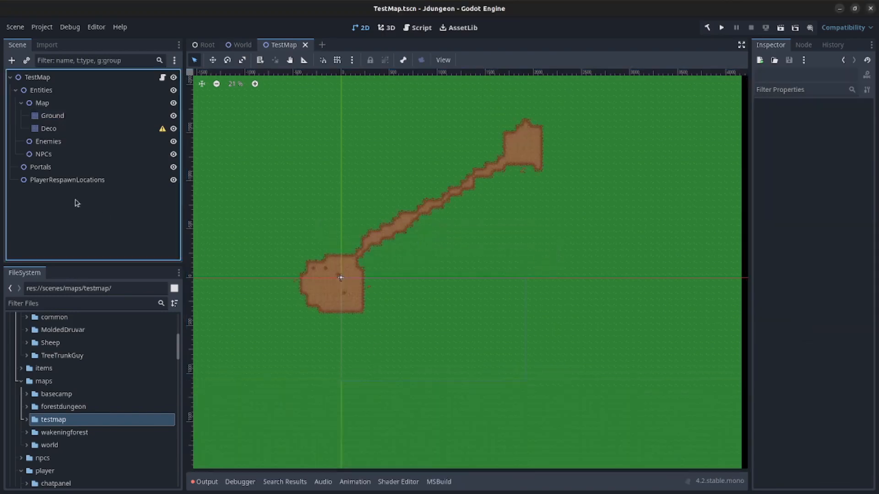
pyautogui.click(64, 129)
pyautogui.scroll(3, 333, 226)
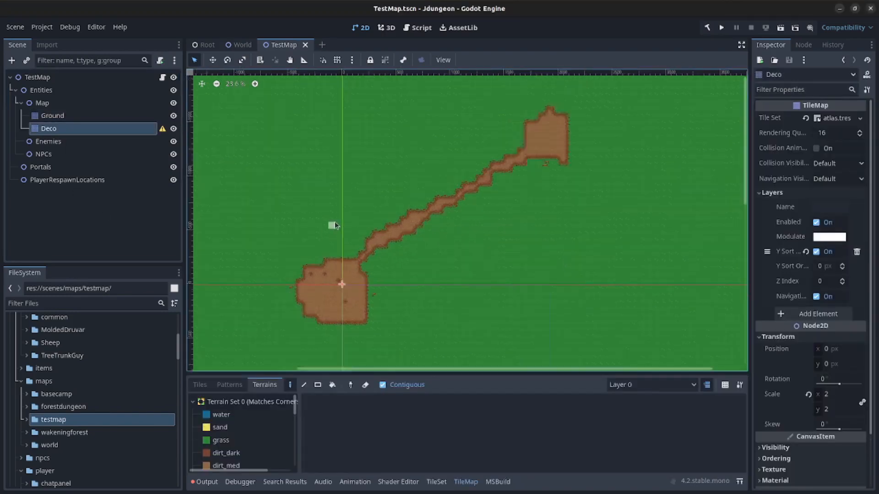
# - Name Deco's layer trees, save, and pick the first pine tree pattern with Paint
pyautogui.click(221, 386)
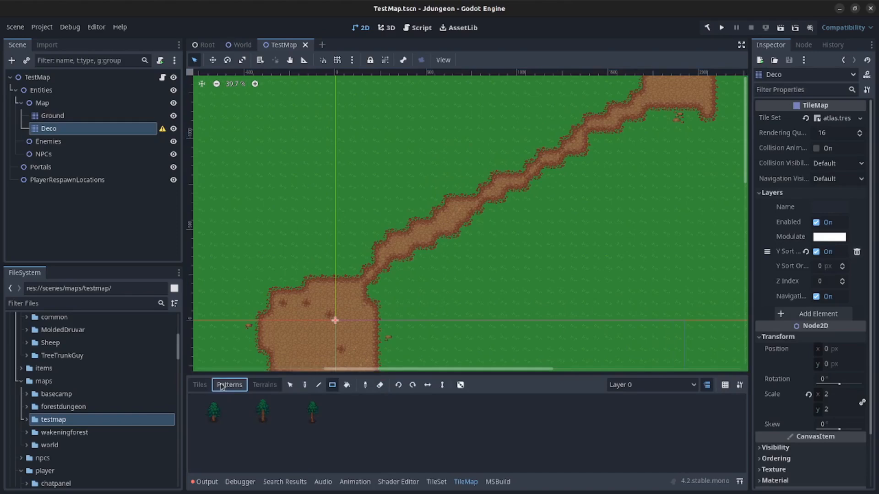
pyautogui.click(304, 385)
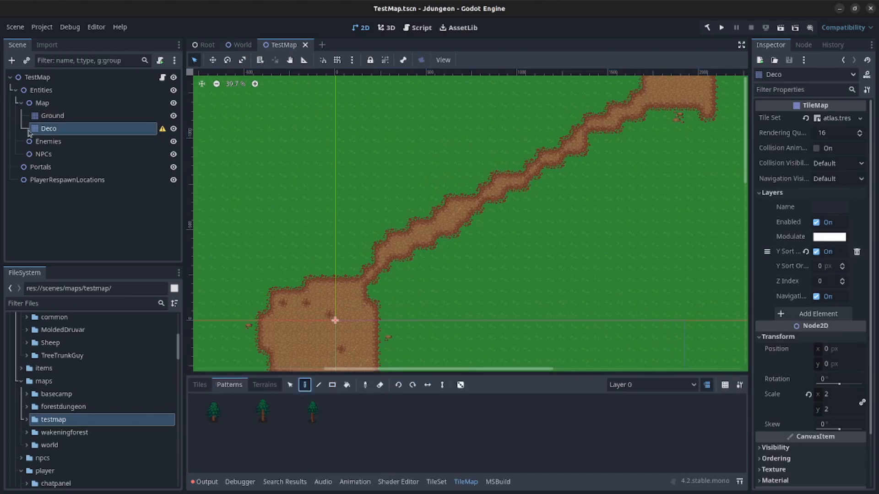
pyautogui.click(826, 205)
pyautogui.write('trees')
pyautogui.press('Return')
pyautogui.scroll(-2, 378, 296)
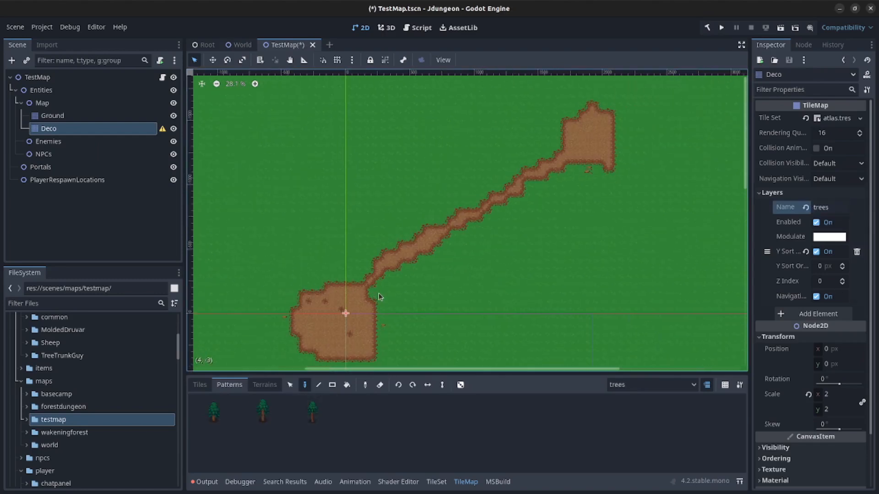
pyautogui.hotkey('ctrl', 's')
pyautogui.click(220, 414)
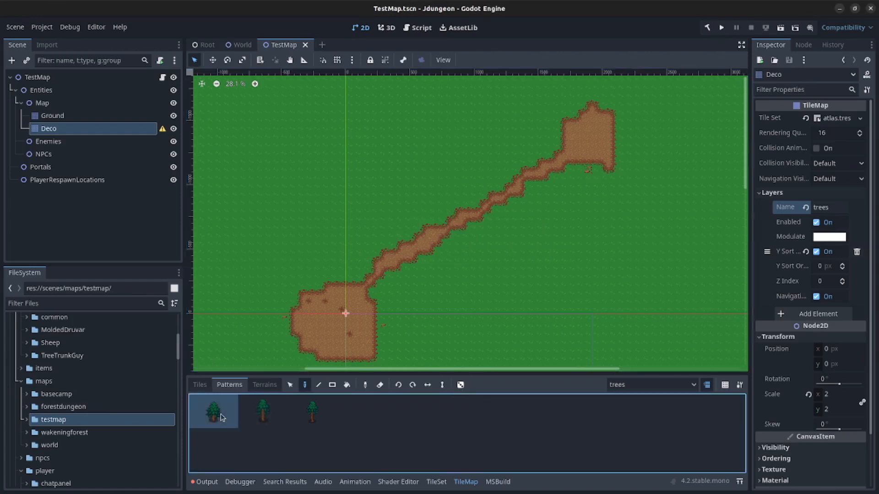
# - Plant a dozen pine trees along the dirt path and left of the lower clearing
pyautogui.click(338, 264)
pyautogui.click(379, 233)
pyautogui.click(427, 201)
pyautogui.click(485, 168)
pyautogui.click(567, 117)
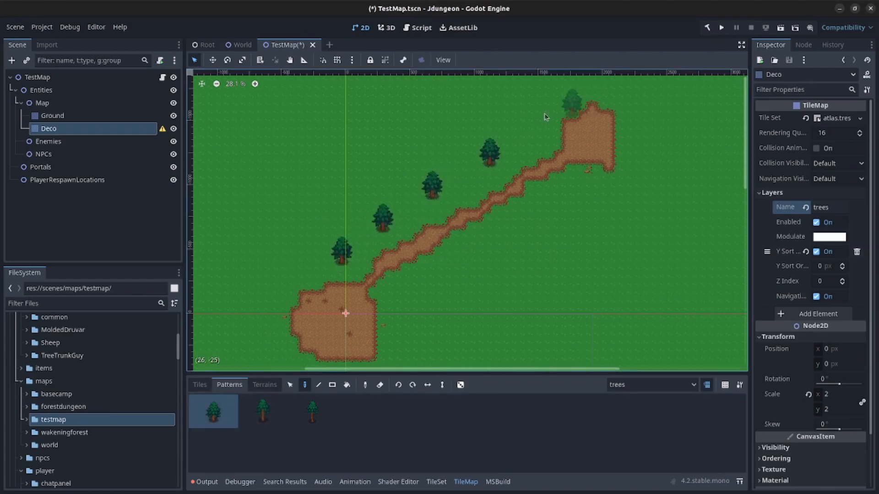
pyautogui.click(544, 117)
pyautogui.click(441, 133)
pyautogui.click(360, 189)
pyautogui.click(301, 249)
pyautogui.click(274, 298)
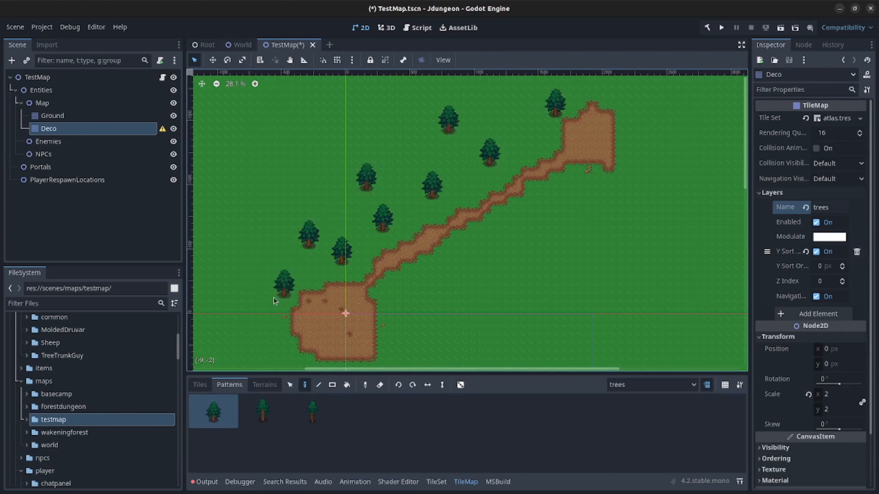
pyautogui.click(253, 341)
pyautogui.click(262, 341)
# - Add pine trees around the lower clearing and along the path's lower side
pyautogui.moveTo(315, 353); pyautogui.dragTo(304, 282, button='middle')
pyautogui.click(290, 288)
pyautogui.click(338, 314)
pyautogui.click(388, 298)
pyautogui.click(411, 250)
pyautogui.click(387, 231)
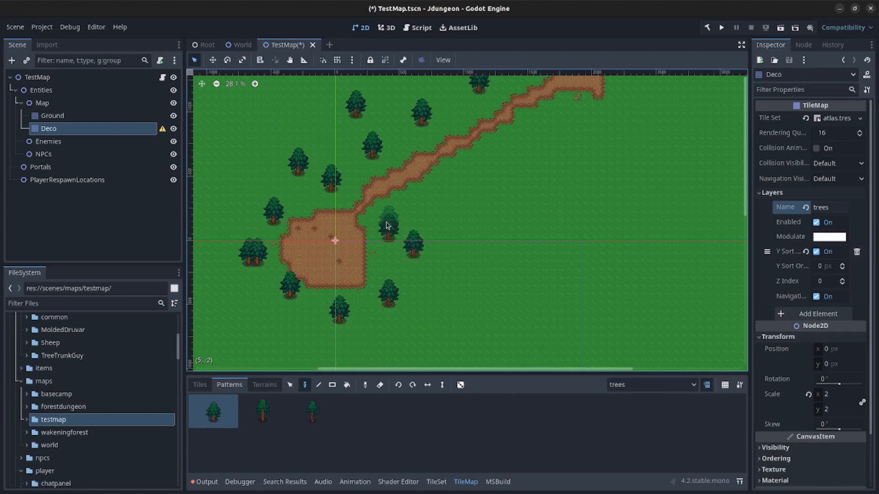
pyautogui.click(429, 198)
pyautogui.click(461, 183)
pyautogui.click(471, 183)
pyautogui.click(503, 140)
pyautogui.click(528, 133)
pyautogui.click(601, 109)
# - Plant four more pine trees around the upper clearing and save the scene
pyautogui.moveTo(600, 168); pyautogui.dragTo(522, 264, button='middle')
pyautogui.click(549, 184)
pyautogui.click(548, 136)
pyautogui.click(515, 118)
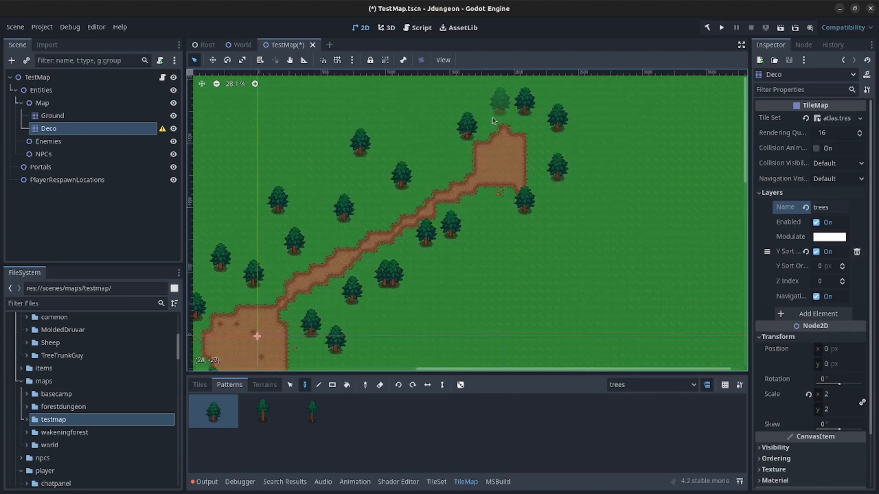
pyautogui.click(411, 121)
pyautogui.hotkey('ctrl', 's')
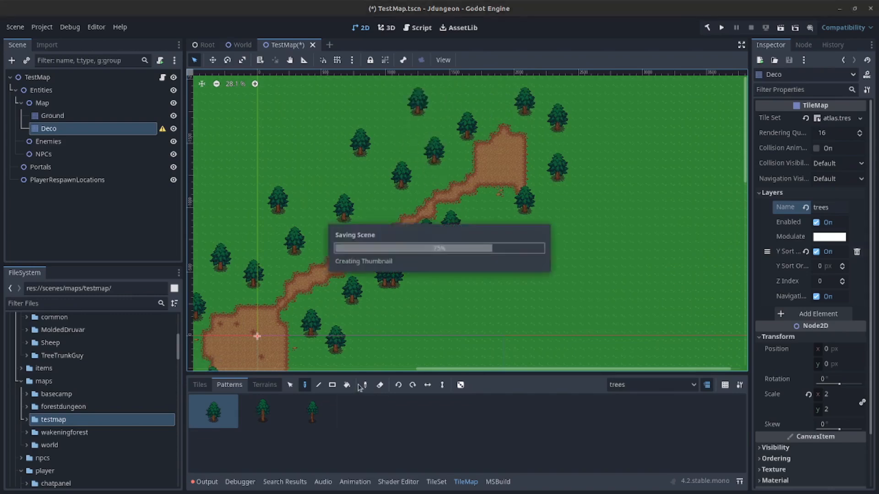
pyautogui.scroll(-1, 394, 277)
pyautogui.scroll(-2, 395, 281)
pyautogui.scroll(6, 416, 299)
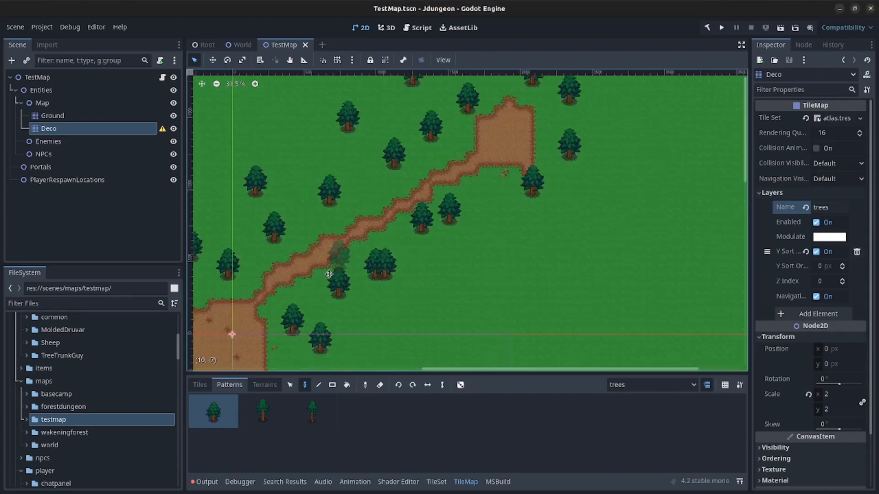
pyautogui.moveTo(333, 274); pyautogui.dragTo(479, 180, button='middle')
pyautogui.scroll(-5, 476, 182)
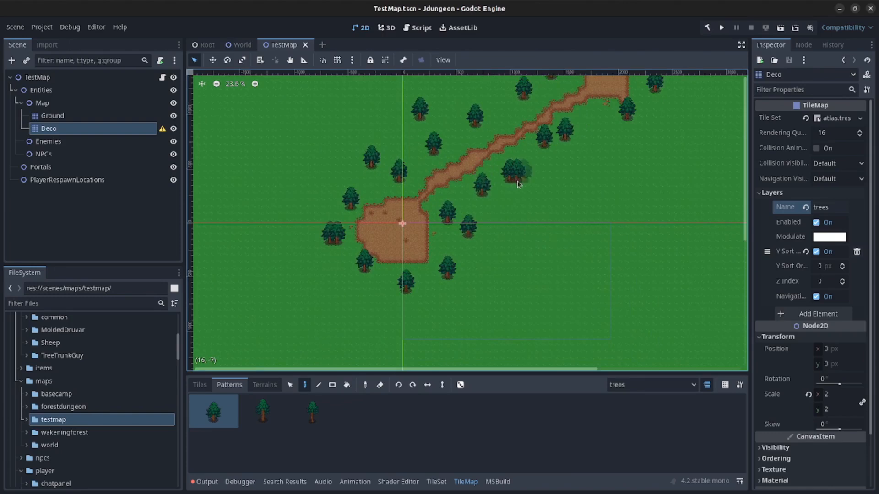
pyautogui.moveTo(554, 185)
pyautogui.mouseDown(button='middle')
pyautogui.moveTo(546, 257)
pyautogui.moveTo(466, 314)
pyautogui.moveTo(493, 264)
pyautogui.mouseUp(button='middle')
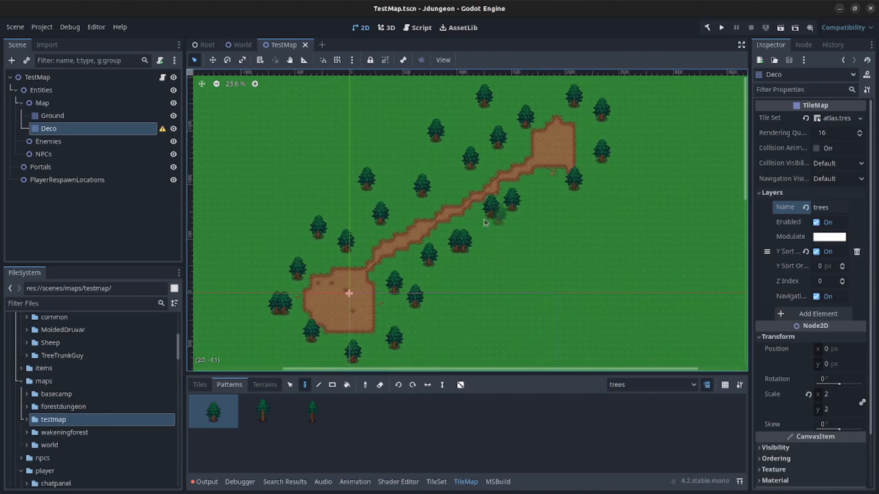
pyautogui.scroll(3, 460, 217)
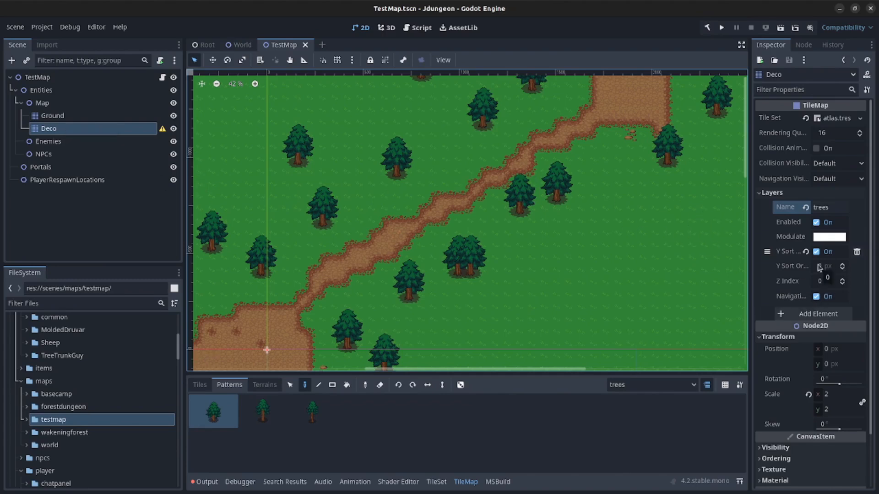
# - Enable Y Sort under Ordering on the Deco tilemap and save TestMap
pyautogui.scroll(-2, 819, 268)
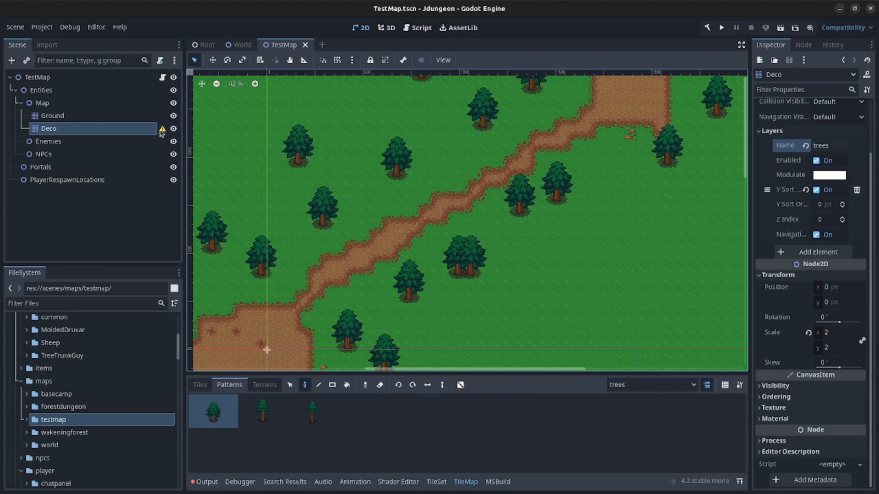
pyautogui.moveTo(164, 132)
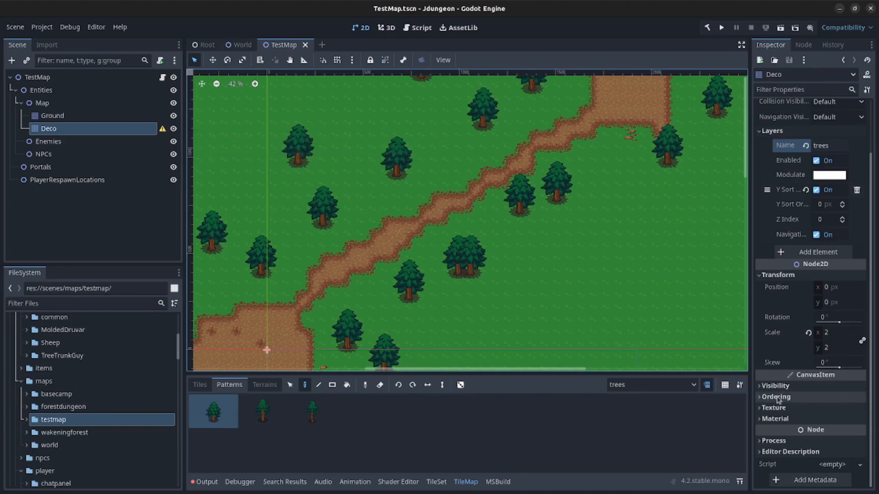
pyautogui.click(817, 397)
pyautogui.click(819, 439)
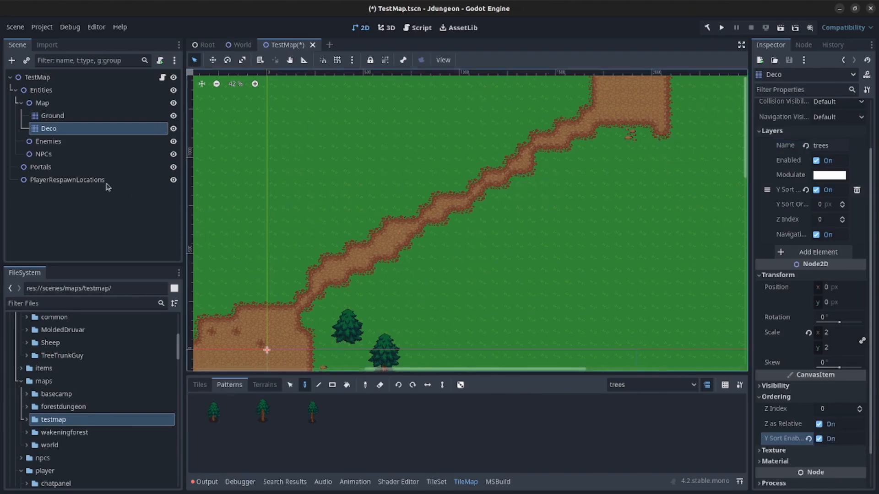
pyautogui.click(87, 215)
pyautogui.hotkey('ctrl', 's')
# - Reselect Deco, zoom out over the map, and switch to the World scene
pyautogui.click(48, 128)
pyautogui.scroll(-2, 337, 252)
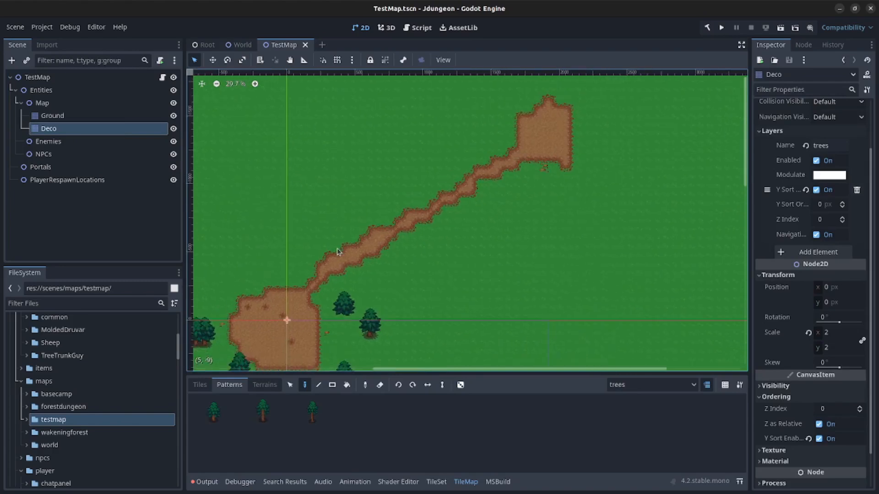
pyautogui.scroll(-1, 338, 251)
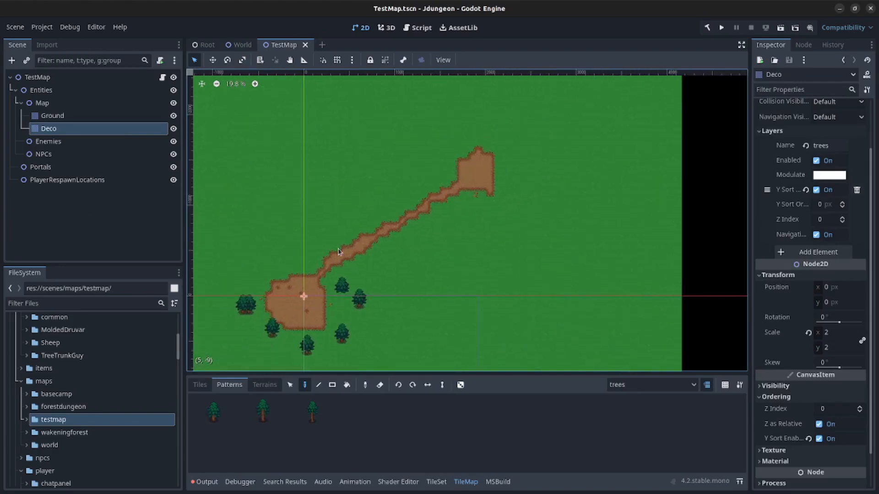
pyautogui.click(241, 44)
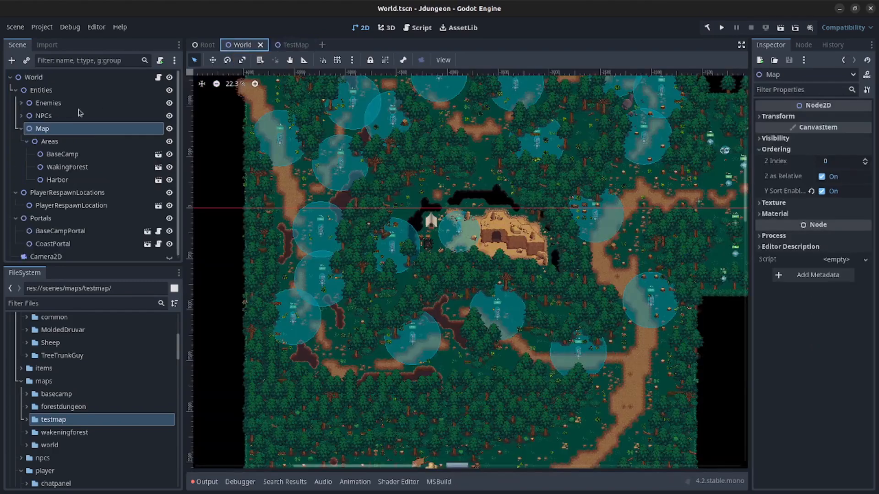
# - Collapse the Areas group in World and open WakeningForest.tscn from res://scenes/maps/wakeningforest
pyautogui.click(64, 154)
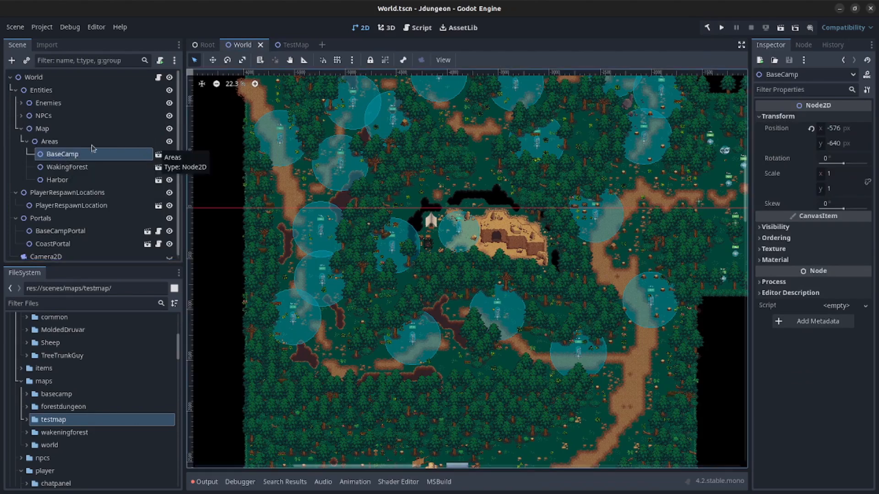
pyautogui.click(28, 142)
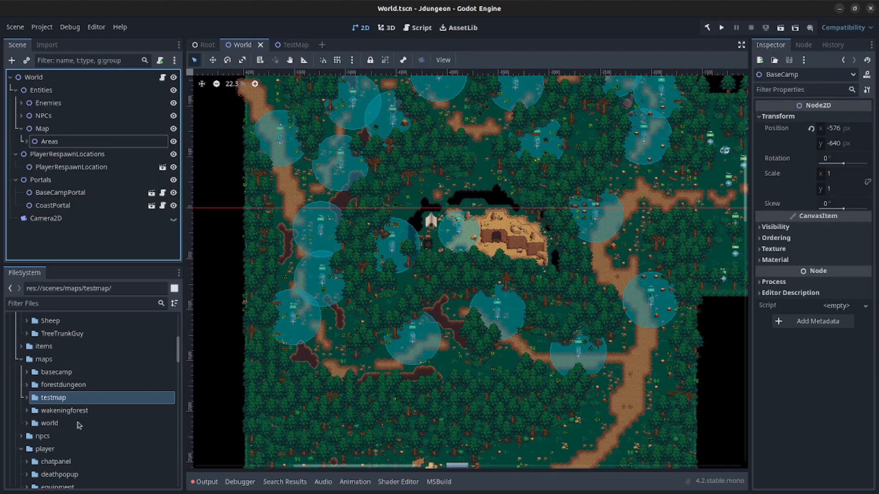
pyautogui.click(27, 411)
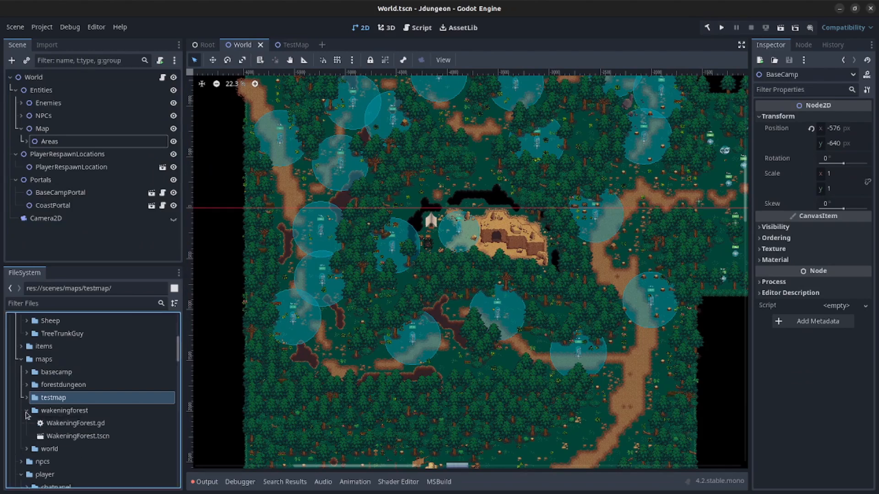
pyautogui.click(83, 436)
pyautogui.doubleClick(83, 436)
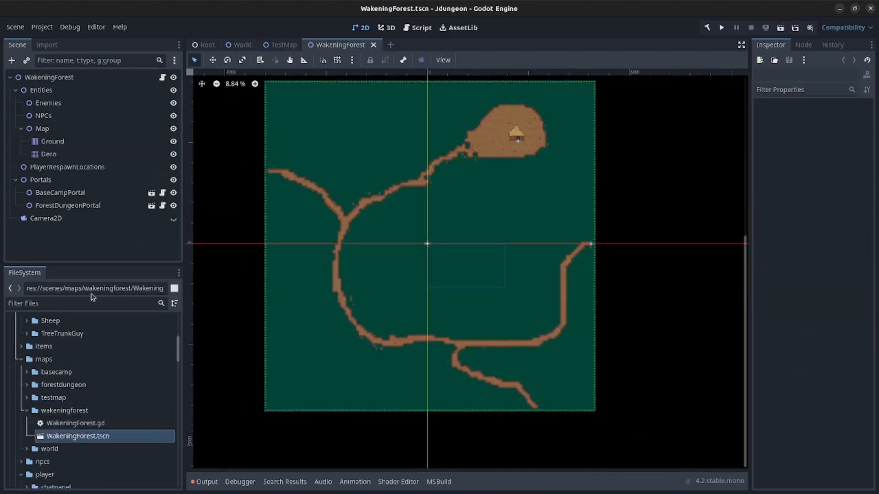
# - Confirm WakeningForest's Ground layer uses Ordering Z Index -1, then return to TestMap
pyautogui.click(57, 143)
pyautogui.scroll(-5, 856, 275)
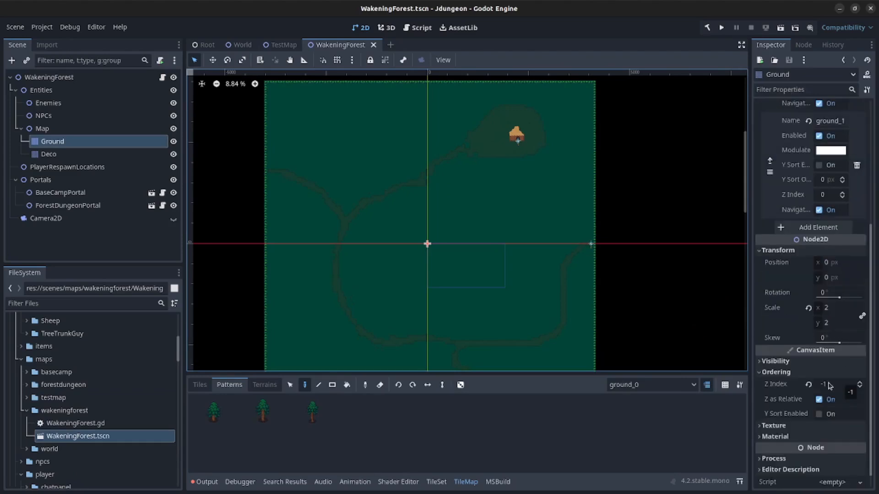
pyautogui.moveTo(783, 392)
pyautogui.moveTo(290, 47)
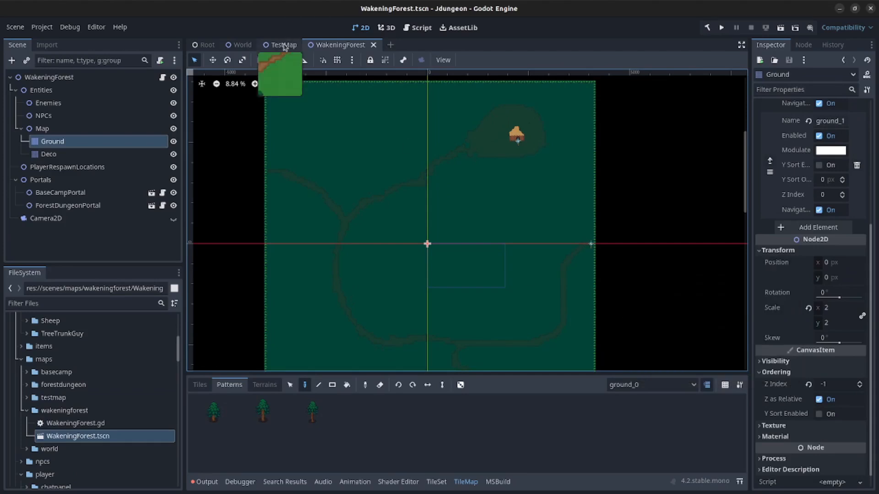
pyautogui.click(284, 45)
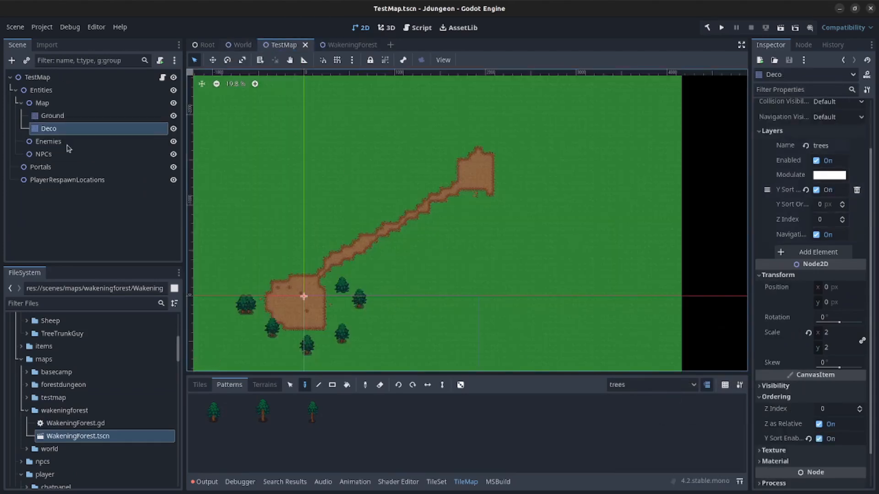
# - Lower TestMap's Ground layer Z Index to -1 and save the scene
pyautogui.click(45, 119)
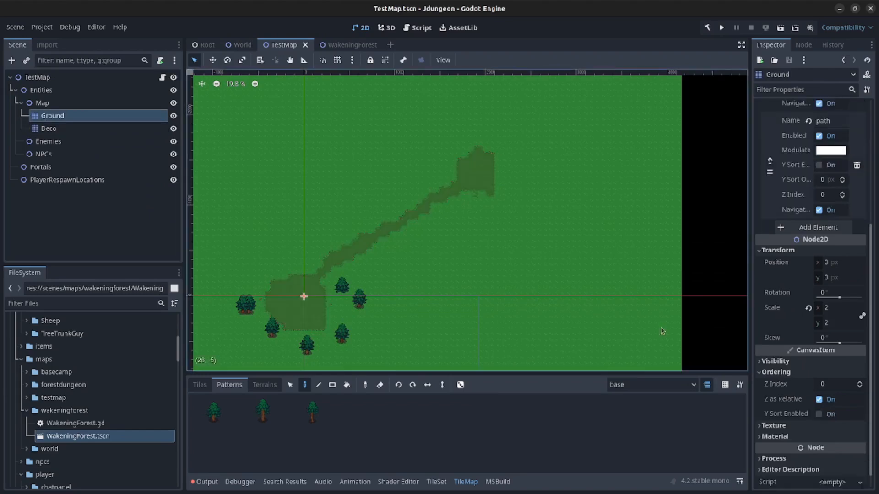
pyautogui.click(860, 387)
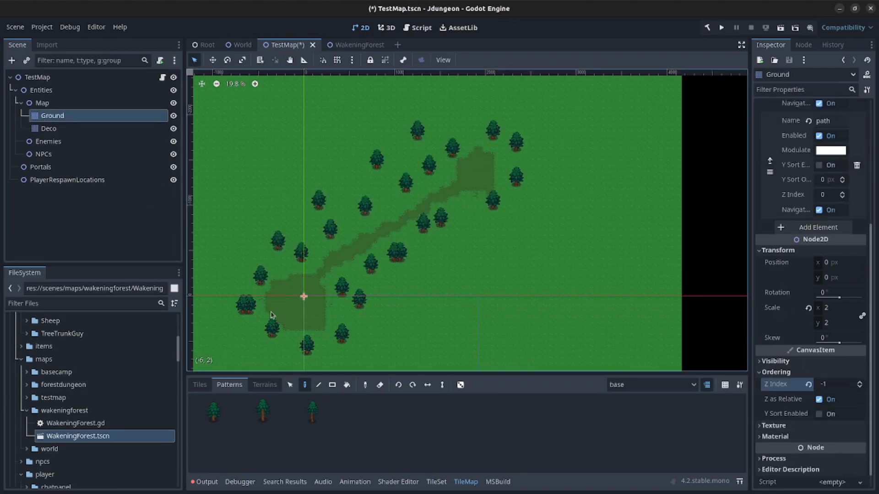
pyautogui.click(90, 215)
pyautogui.hotkey('ctrl', 's')
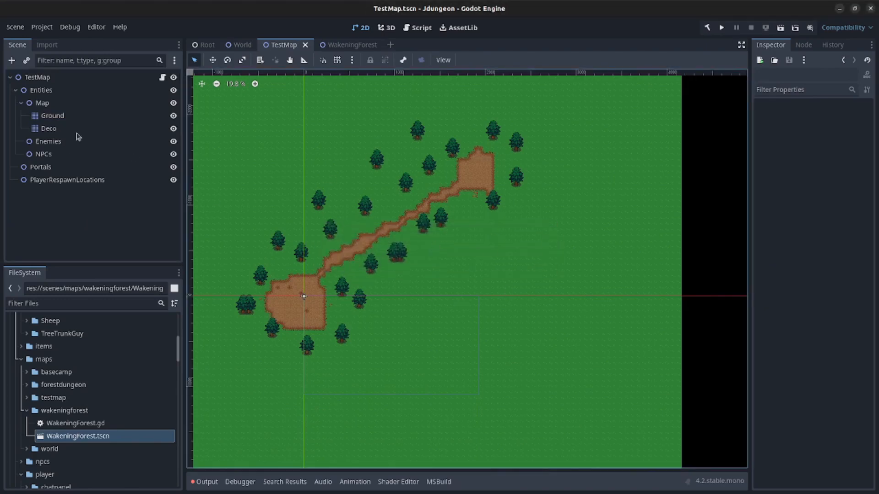
# - Compare TestMap's Deco layer with WakeningForest's Deco layer, then pan TestMap and select Enemies
pyautogui.click(41, 128)
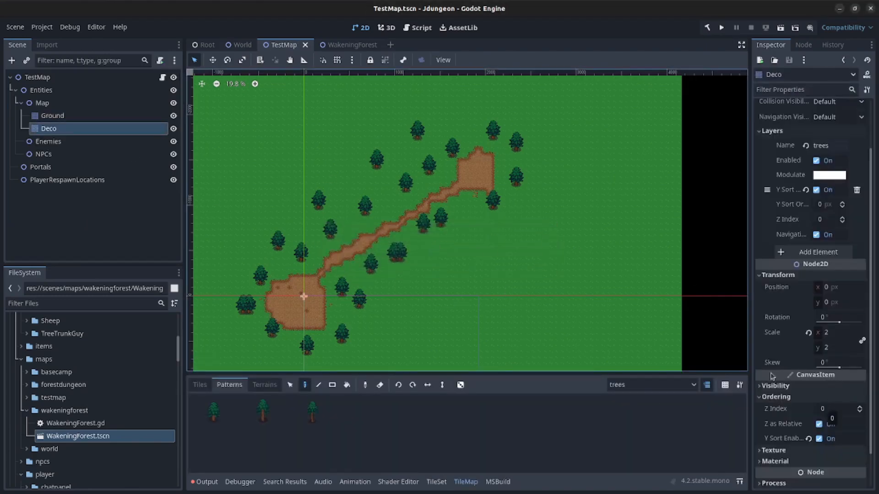
pyautogui.click(348, 44)
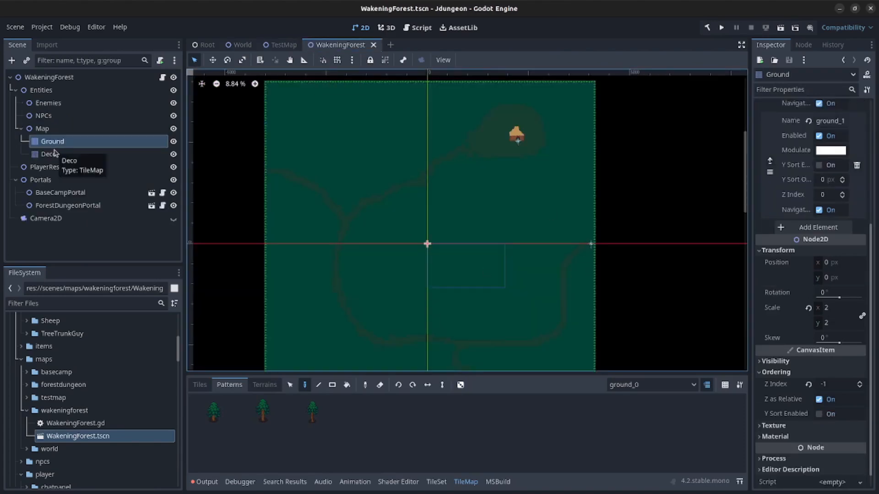
pyautogui.click(57, 154)
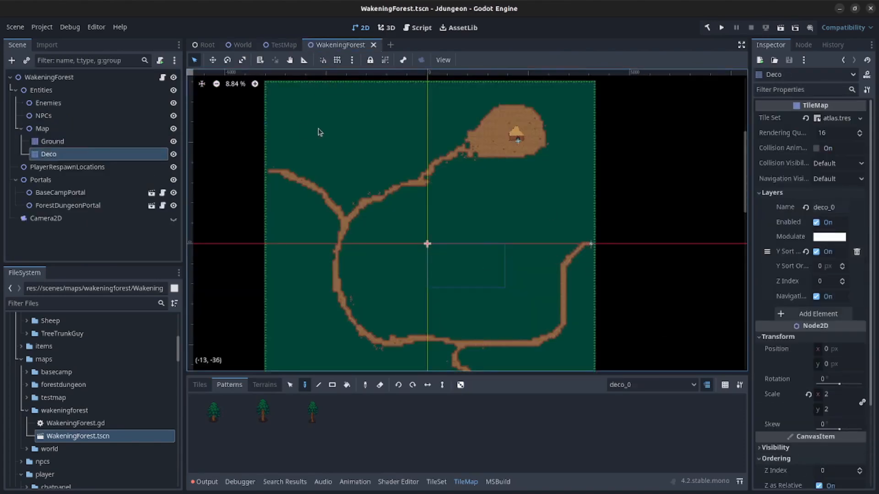
pyautogui.click(280, 45)
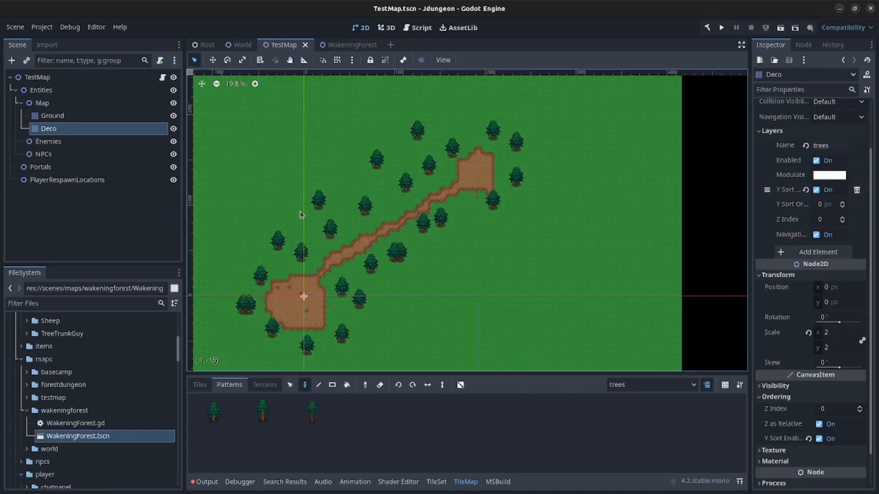
pyautogui.moveTo(349, 262); pyautogui.dragTo(465, 232, button='middle')
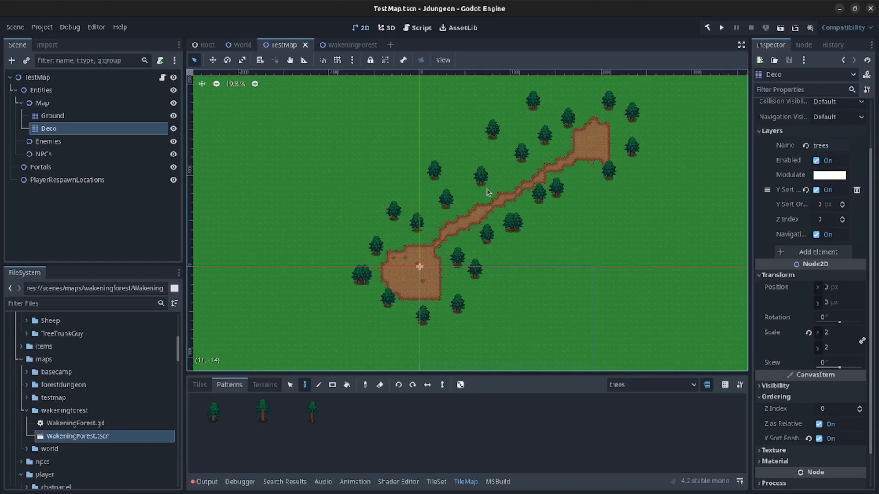
pyautogui.click(43, 143)
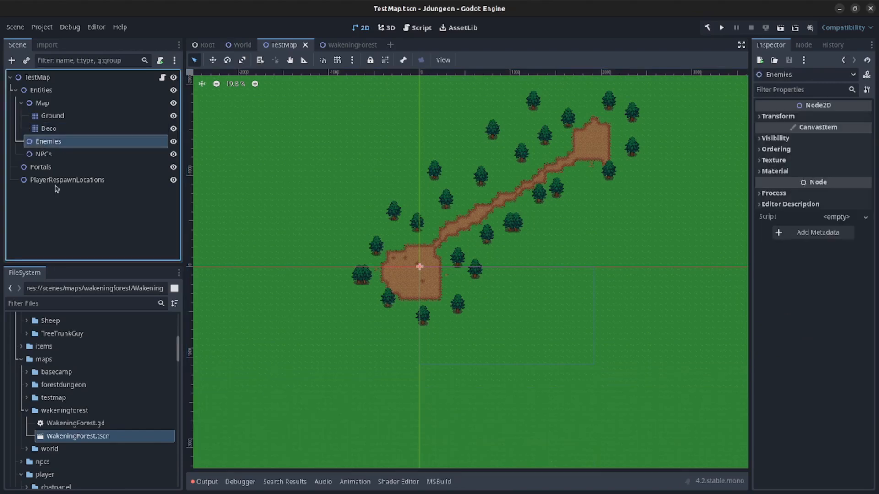
# - Place a Sheep.tscn instance on the grass and make it a child of Enemies
pyautogui.scroll(5, 59, 375)
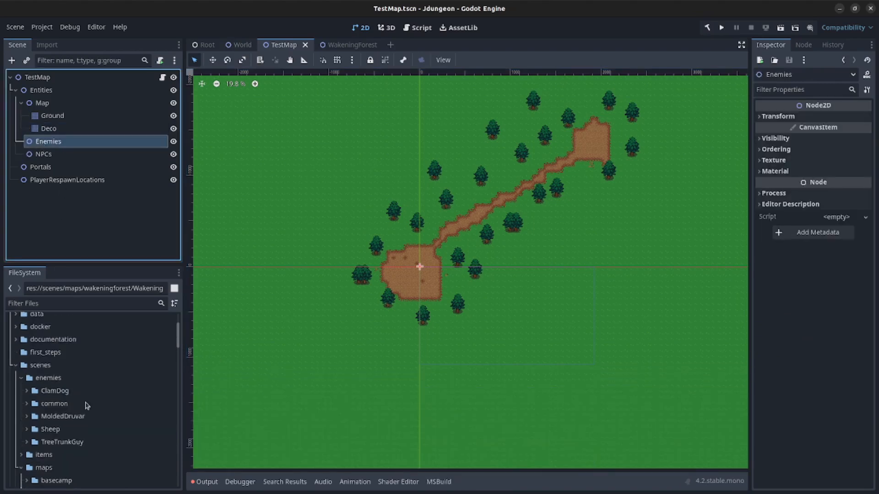
pyautogui.click(27, 429)
pyautogui.scroll(-3, 158, 444)
pyautogui.moveTo(76, 416); pyautogui.dragTo(443, 235)
pyautogui.scroll(6, 525, 271)
pyautogui.moveTo(52, 195); pyautogui.dragTo(48, 141)
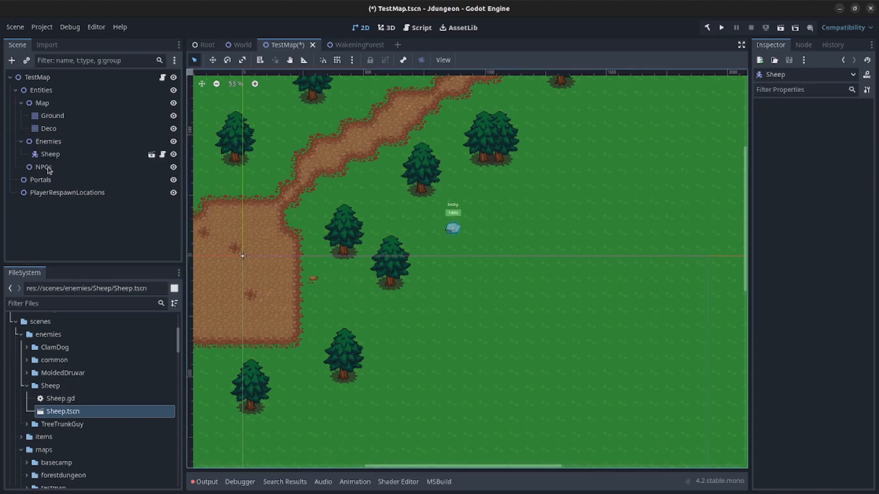
# - Duplicate the sheep with Ctrl+D into copies up to Sheep6, spread across the grass
pyautogui.click(52, 146)
pyautogui.click(50, 156)
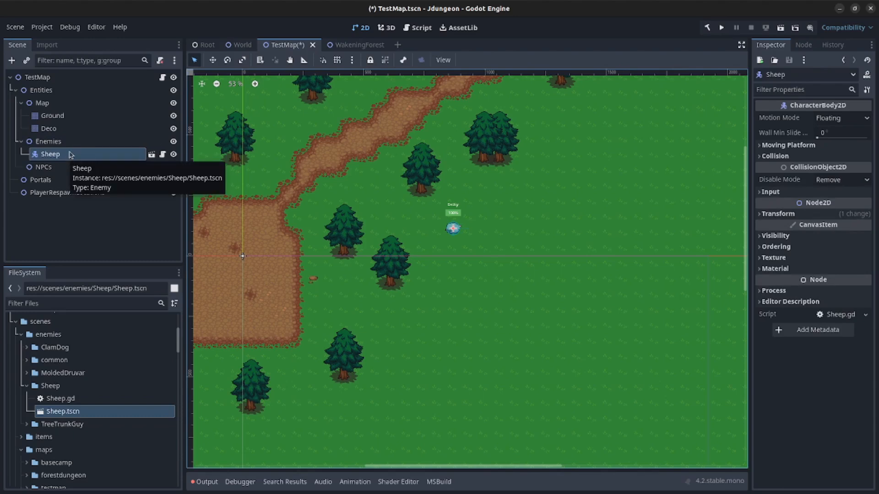
pyautogui.hotkey('ctrl', 'd')
pyautogui.moveTo(454, 229); pyautogui.dragTo(563, 128)
pyautogui.hotkey('ctrl', 'd')
pyautogui.hotkey('ctrl', 'd')
pyautogui.hotkey('ctrl', 'd')
pyautogui.hotkey('ctrl', 'd')
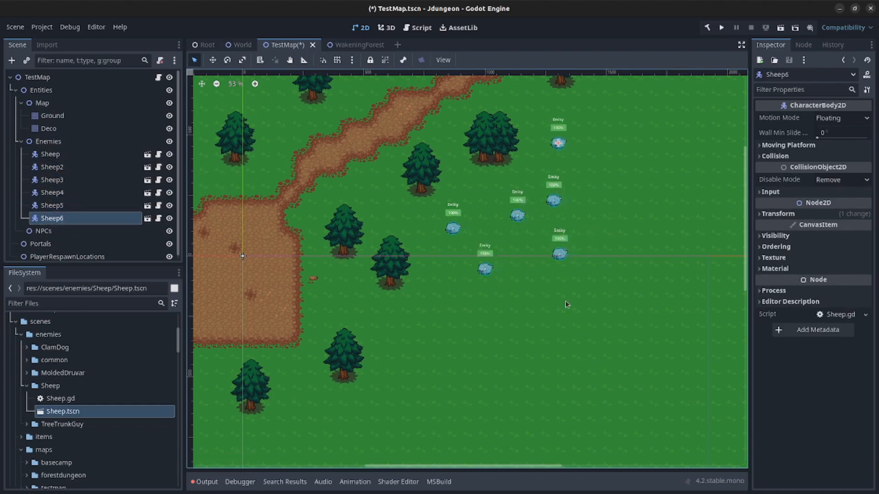
pyautogui.click(49, 141)
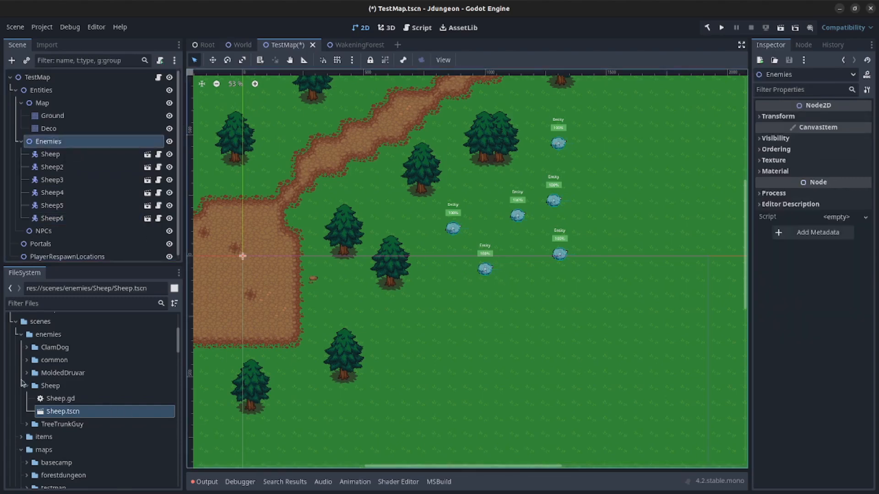
pyautogui.click(27, 373)
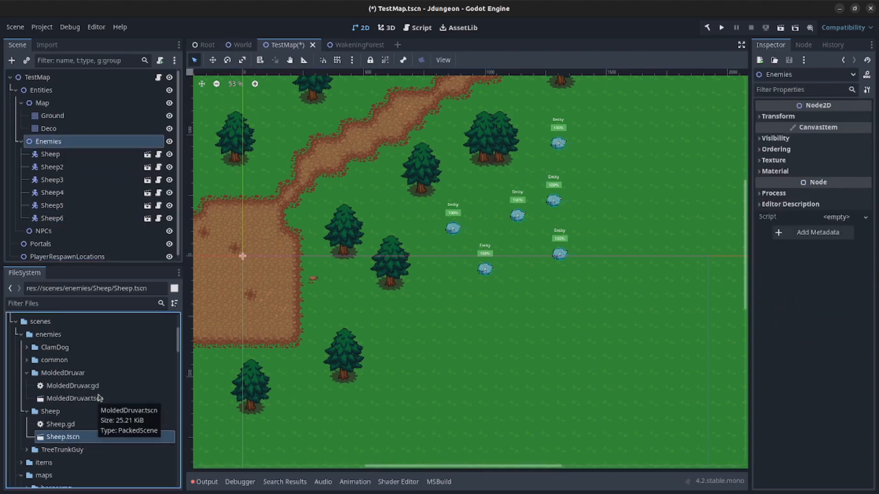
# - Place a MoldedDruvar.tscn instance on the upper-left grass and move it under Enemies
pyautogui.click(89, 400)
pyautogui.moveTo(458, 232); pyautogui.dragTo(693, 410, button='middle')
pyautogui.moveTo(111, 402); pyautogui.dragTo(432, 160)
pyautogui.scroll(-1, 108, 412)
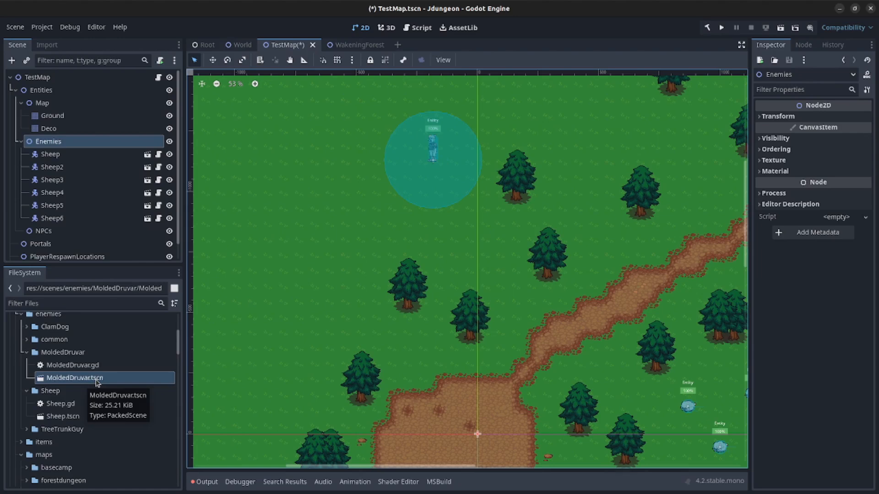
pyautogui.scroll(-1, 69, 229)
pyautogui.moveTo(59, 253); pyautogui.dragTo(52, 127)
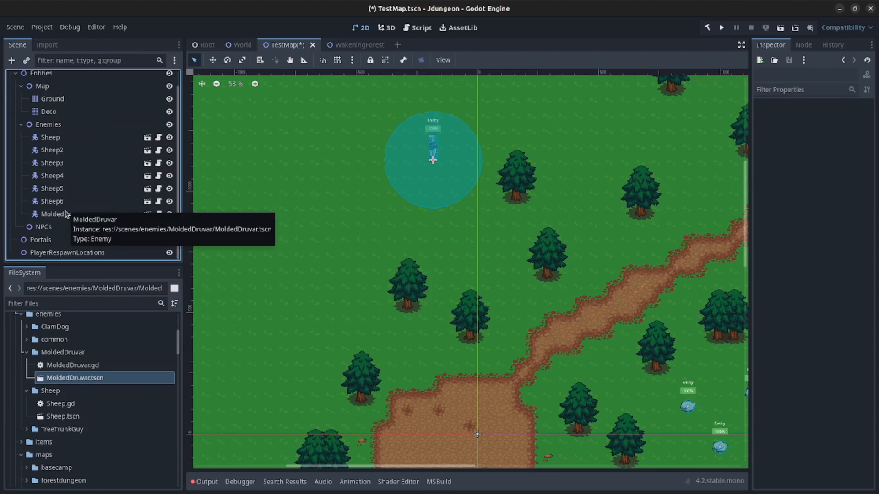
# - Duplicate it into MoldedDruvar through MoldedDruvar4 on the grass, save, and zoom out
pyautogui.hotkey('ctrl', 'd')
pyautogui.moveTo(453, 161); pyautogui.dragTo(577, 104)
pyautogui.moveTo(577, 105); pyautogui.dragTo(492, 219, button='middle')
pyautogui.hotkey('ctrl', 'd')
pyautogui.moveTo(476, 216); pyautogui.dragTo(524, 128)
pyautogui.hotkey('ctrl', 'd')
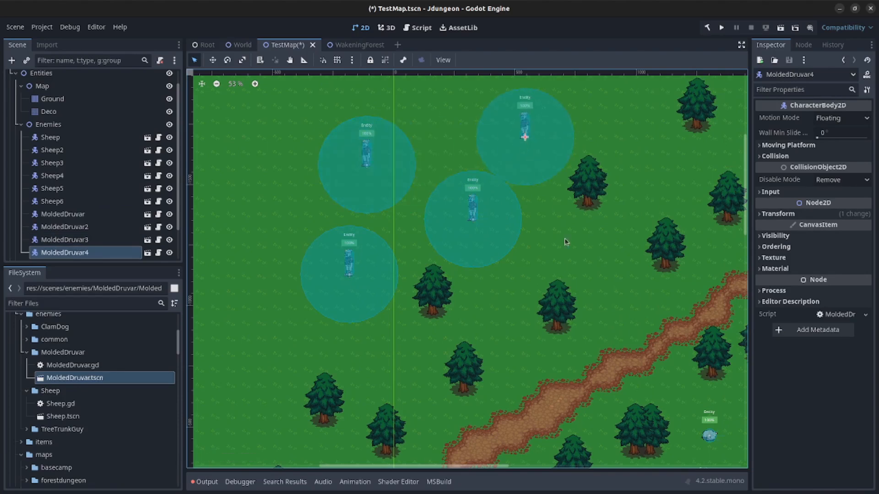
pyautogui.hotkey('ctrl', 's')
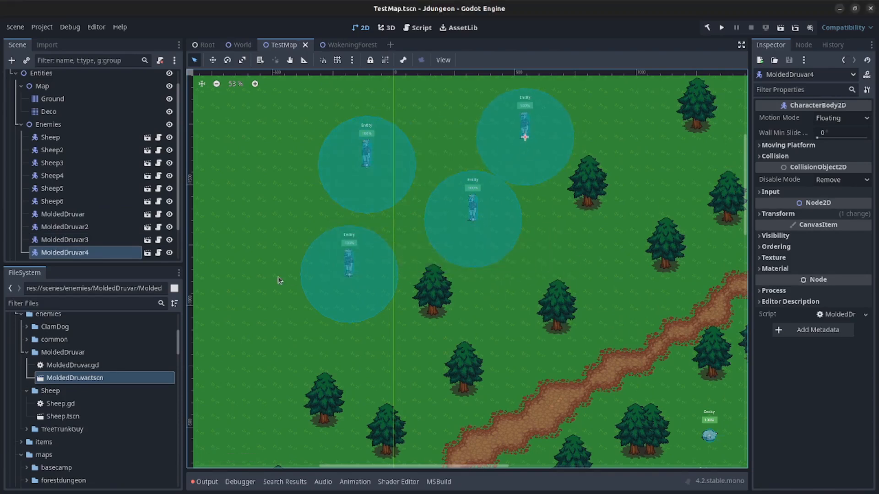
pyautogui.scroll(-4, 491, 311)
pyautogui.moveTo(576, 380); pyautogui.dragTo(466, 239, button='middle')
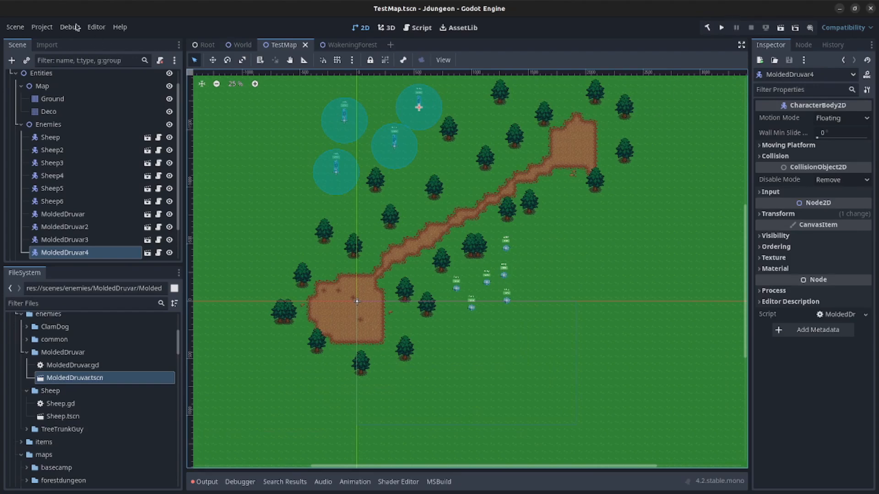
# - Run the Jdungeon project as a test, then close the game window
pyautogui.click(721, 28)
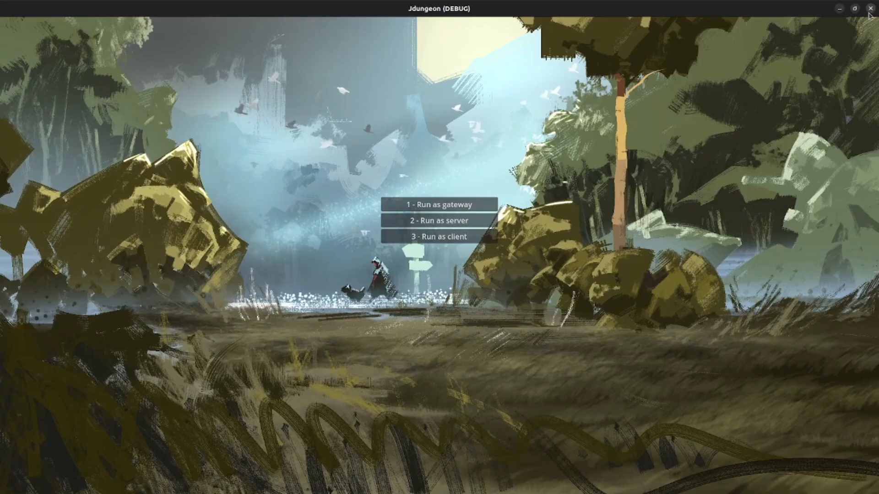
pyautogui.click(870, 8)
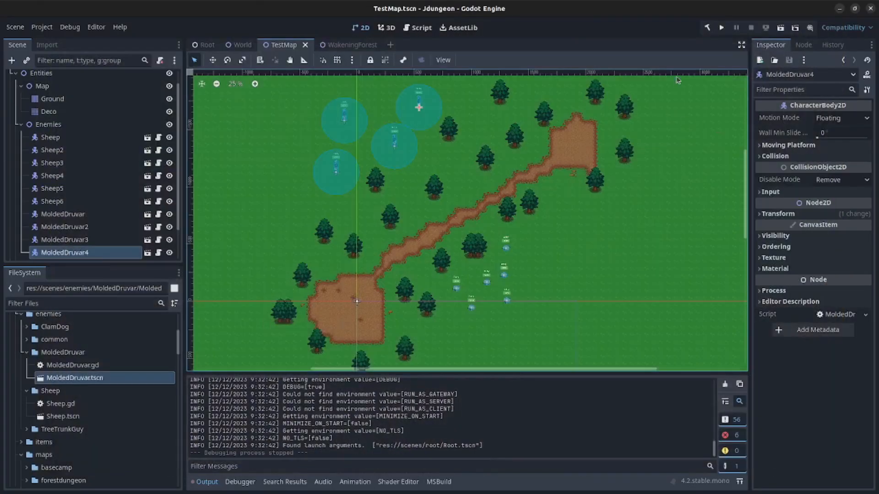
# - Comment out SERVER_MAP=World in .env and save
pyautogui.hotkey('alt', 'Tab')
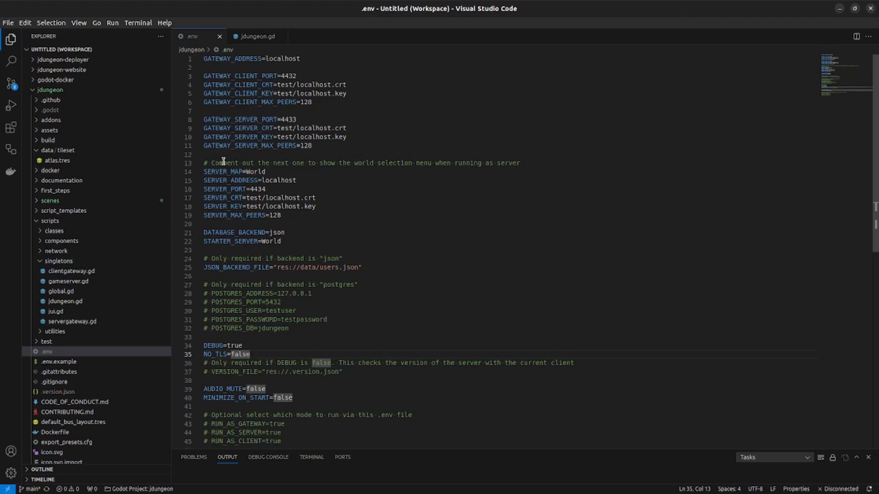
pyautogui.click(56, 362)
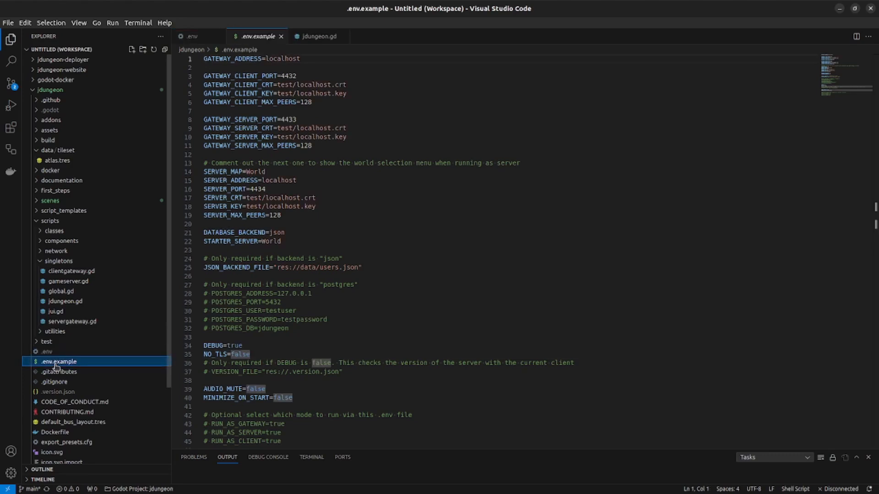
pyautogui.click(47, 351)
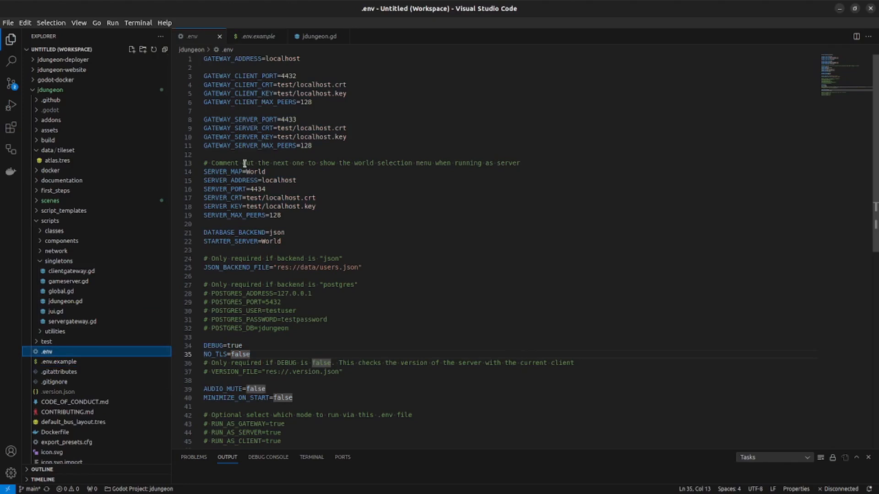
pyautogui.tripleClick(206, 168)
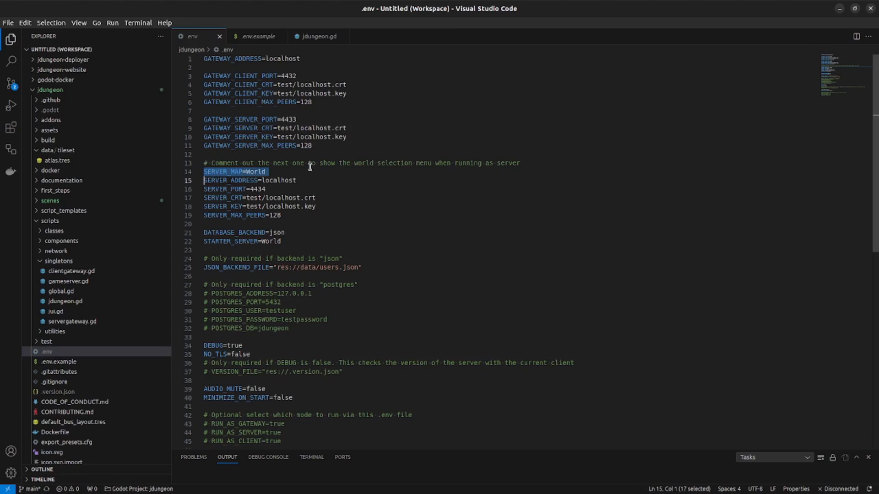
pyautogui.click(514, 163)
pyautogui.doubleClick(394, 163)
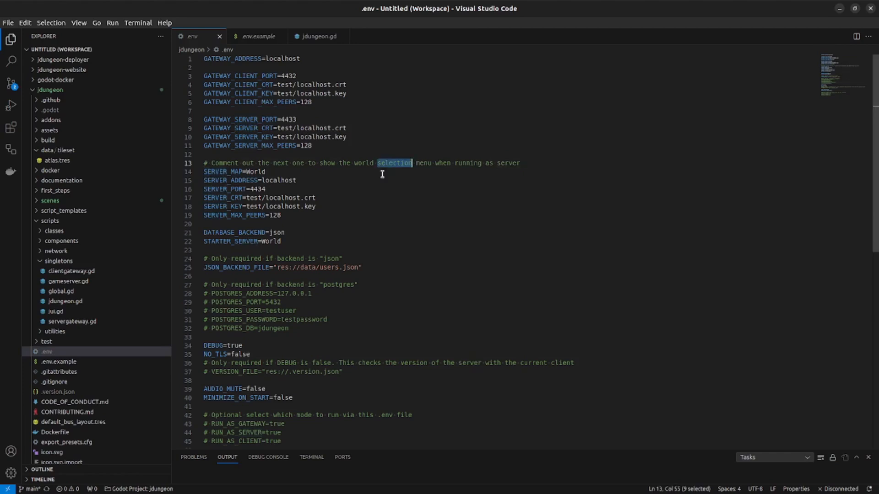
pyautogui.click(279, 180)
pyautogui.doubleClick(255, 171)
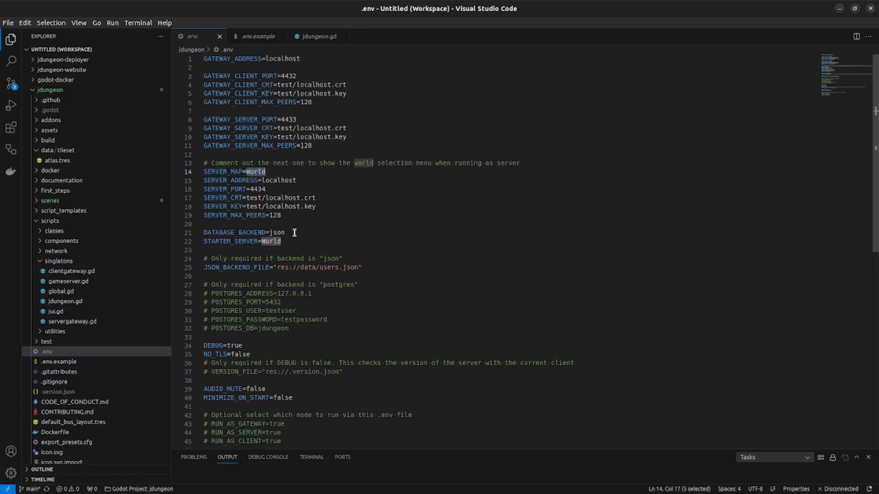
pyautogui.click(204, 172)
pyautogui.hotkey('ctrl', '/')
pyautogui.hotkey('ctrl', 's')
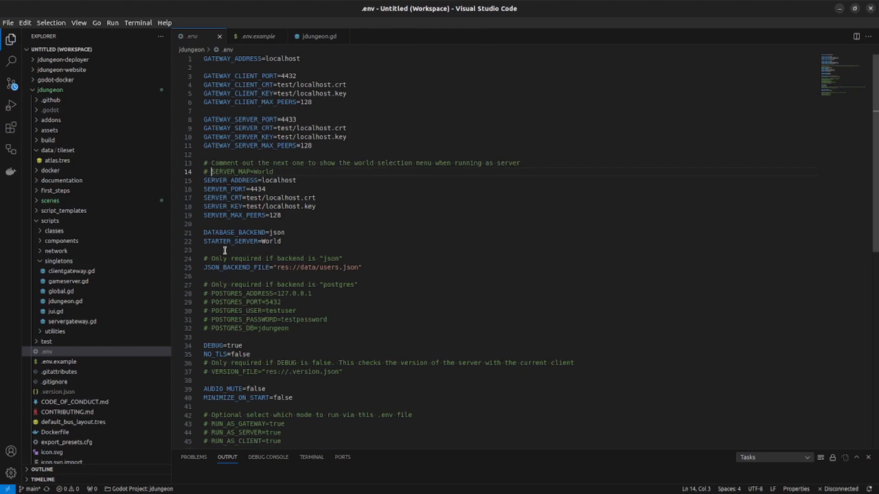
# - Change STARTER_SERVER from World to TestMap in .env and save
pyautogui.doubleClick(271, 241)
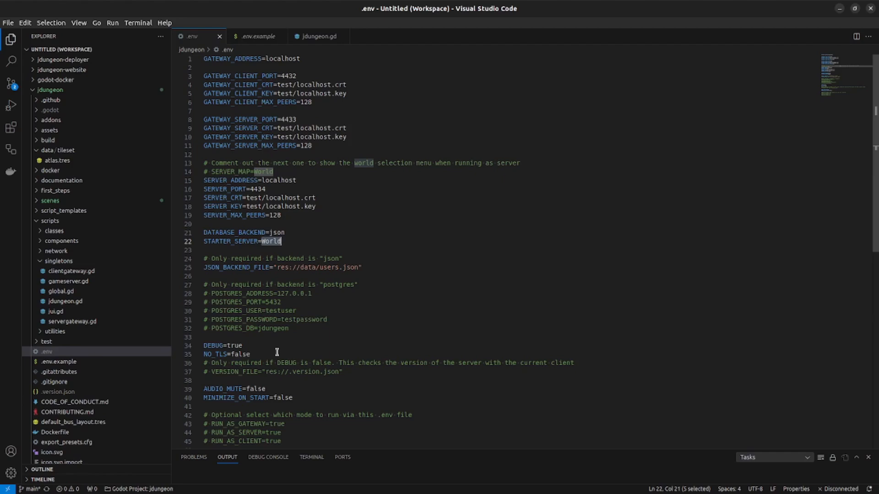
pyautogui.write('TestMap')
pyautogui.hotkey('ctrl', 's')
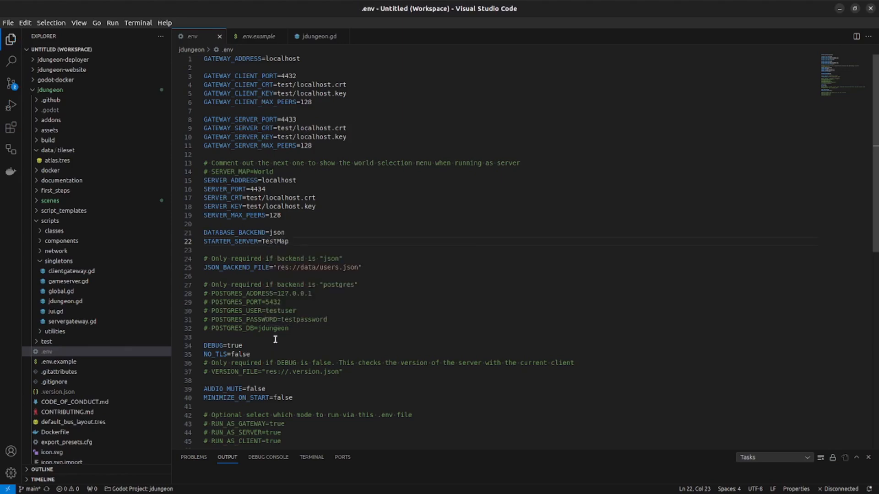
pyautogui.click(241, 241)
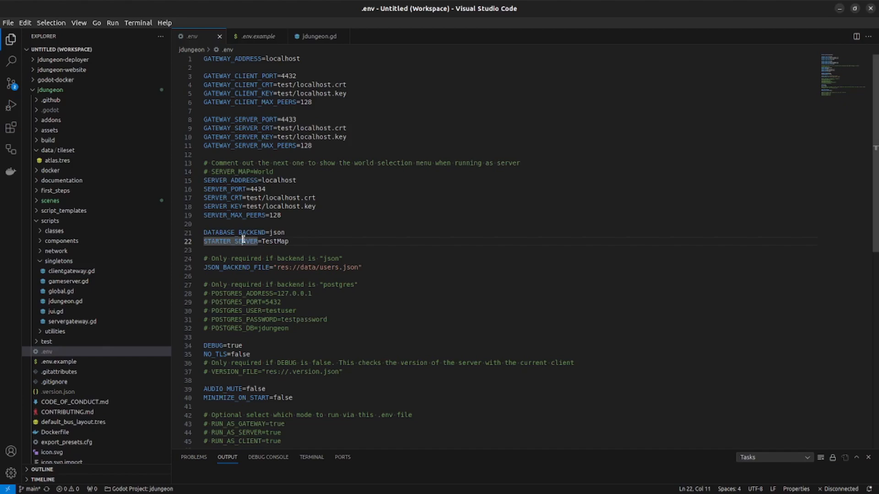
pyautogui.doubleClick(269, 240)
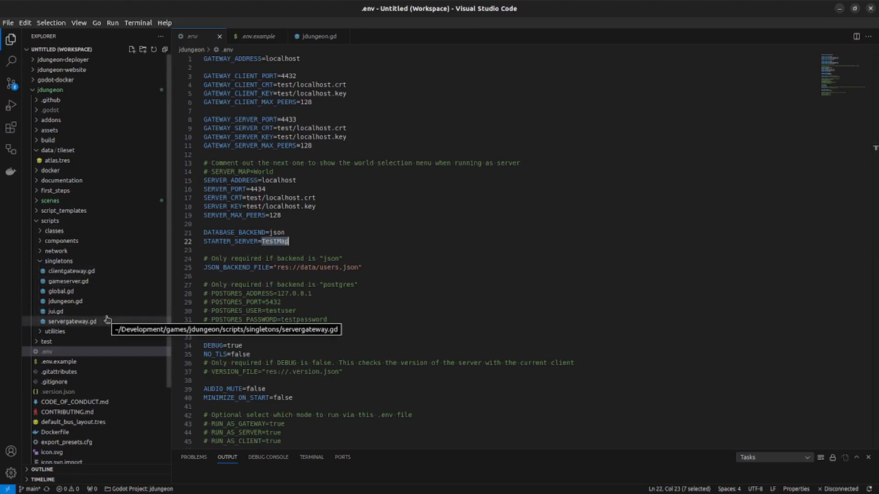
# - Open the jdungeon.gd singleton script at its register_maps function
pyautogui.click(63, 301)
pyautogui.click(209, 313)
pyautogui.scroll(2, 254, 280)
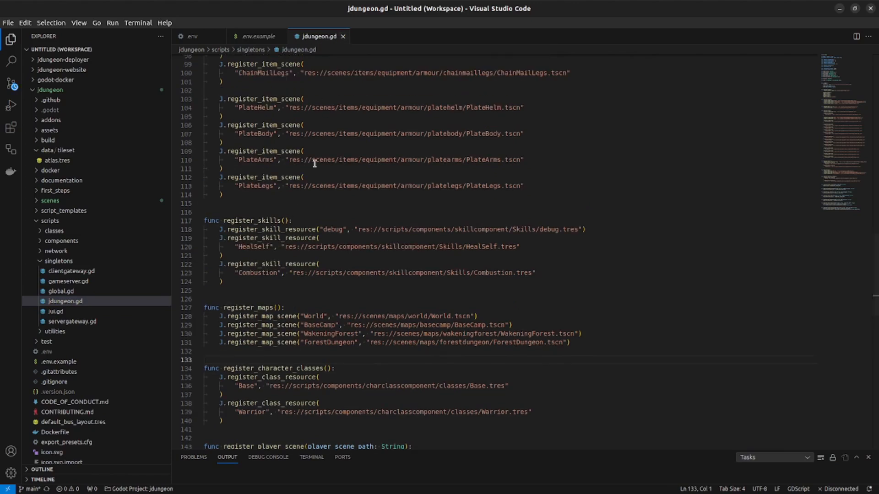
# - Duplicate the ForestDungeon register_map_scene line in register_maps onto the line below
pyautogui.click(238, 308)
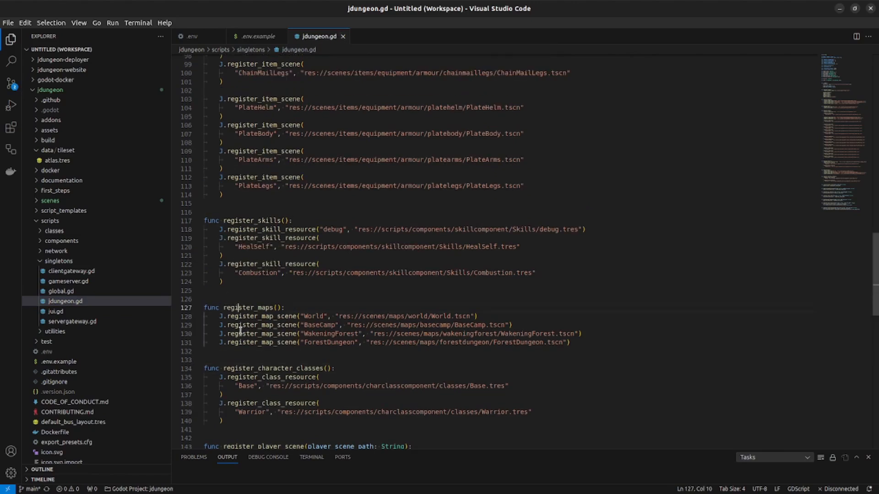
pyautogui.click(238, 360)
pyautogui.moveTo(219, 342); pyautogui.dragTo(584, 340)
pyautogui.hotkey('ctrl', 'c')
pyautogui.click(217, 351)
pyautogui.hotkey('ctrl', 'v')
# - Edit the copy to register TestMap from res://scenes/maps/testmap/TestMap.tscn and save
pyautogui.doubleClick(349, 350)
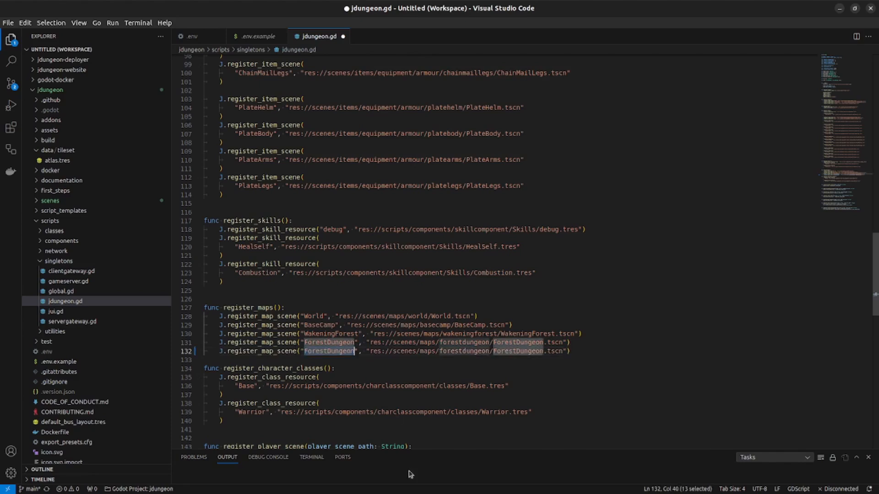
pyautogui.write('TestMap')
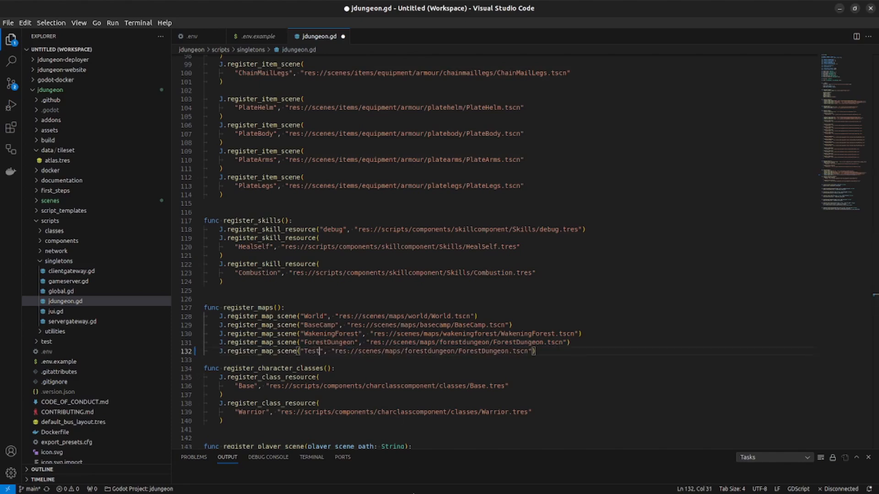
pyautogui.doubleClick(436, 350)
pyautogui.write('testmap')
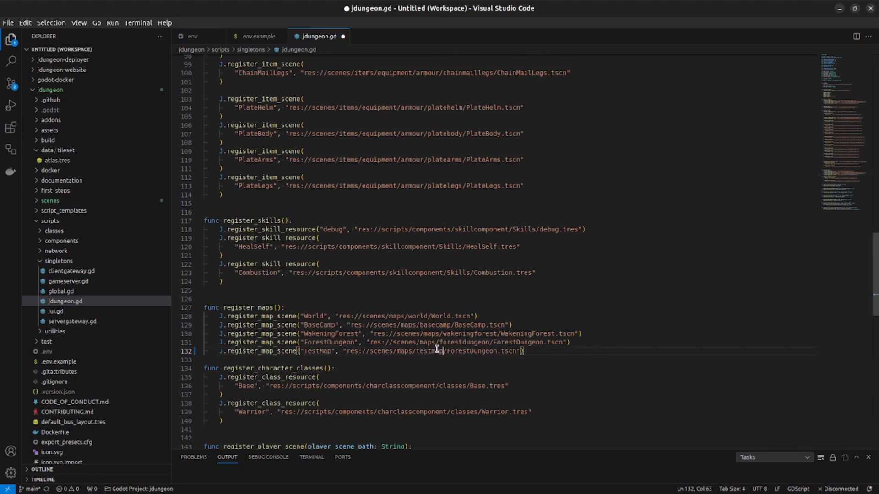
pyautogui.doubleClick(481, 351)
pyautogui.write('Test')
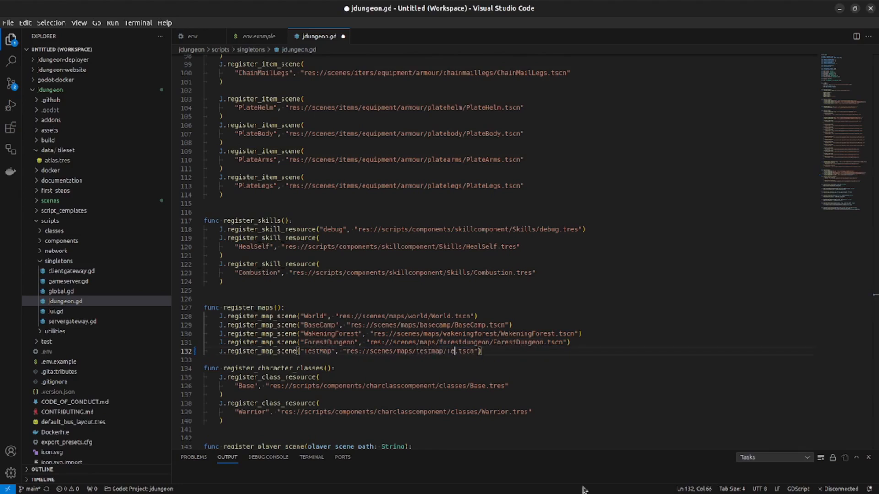
pyautogui.write('Map')
pyautogui.hotkey('ctrl', 's')
# - Glance at .env.example and .env, then return to the Godot editor
pyautogui.click(363, 368)
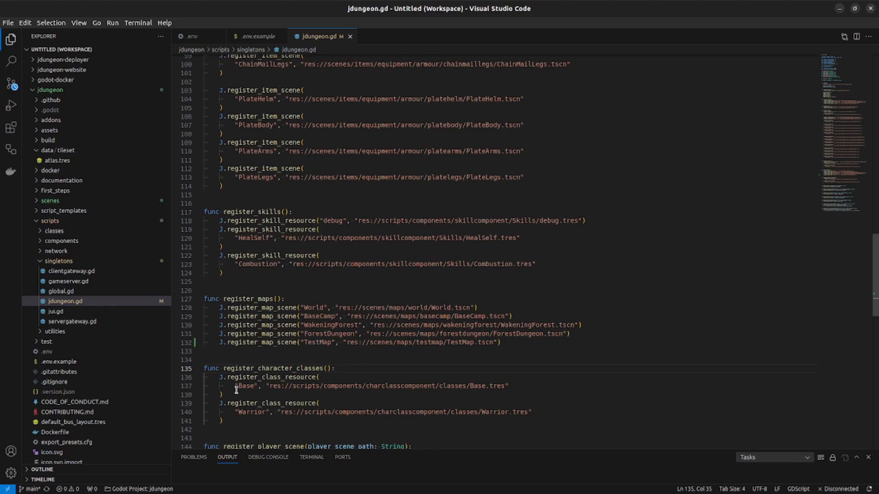
pyautogui.click(259, 37)
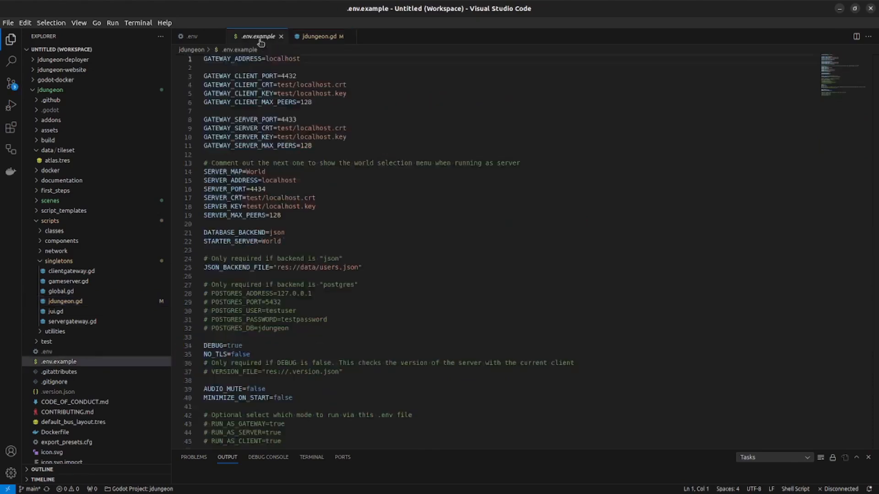
pyautogui.click(194, 38)
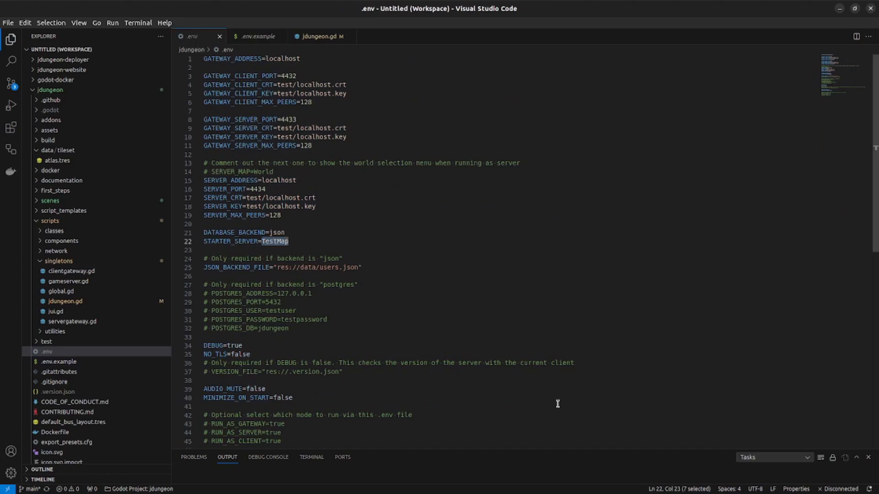
pyautogui.hotkey('alt', 'Tab')
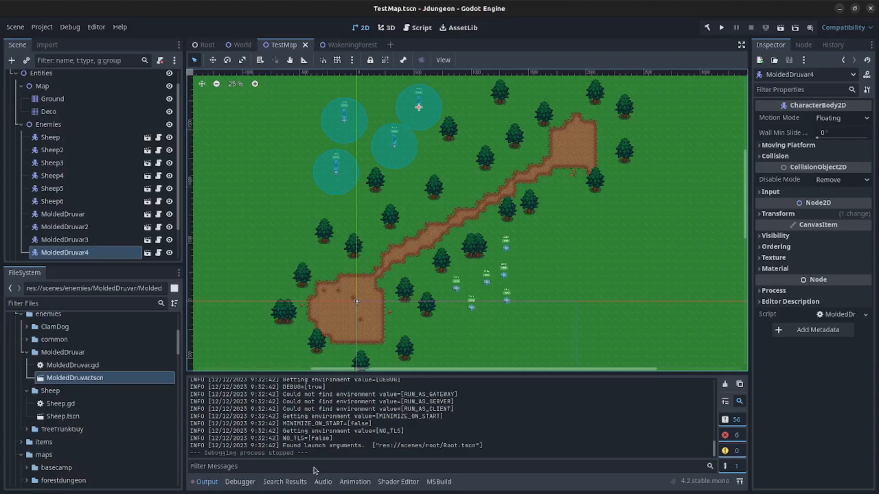
# - Run the project as a gateway instance and minimize its window
pyautogui.click(721, 28)
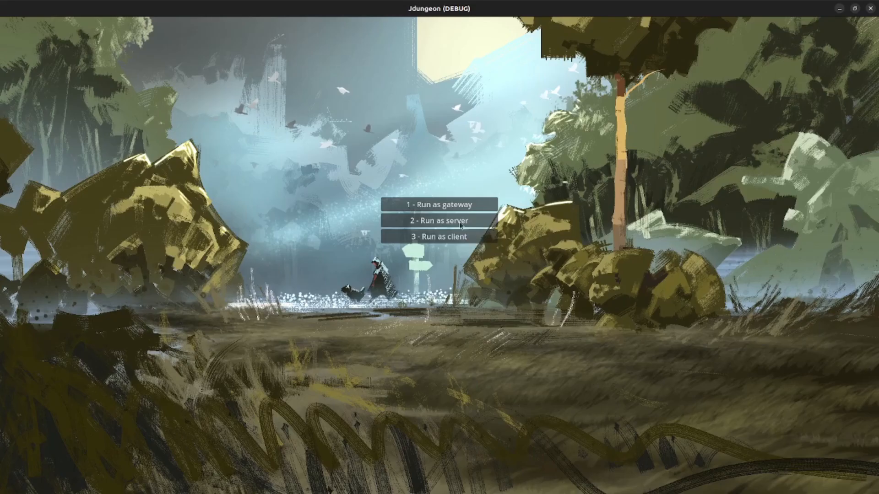
pyautogui.click(457, 208)
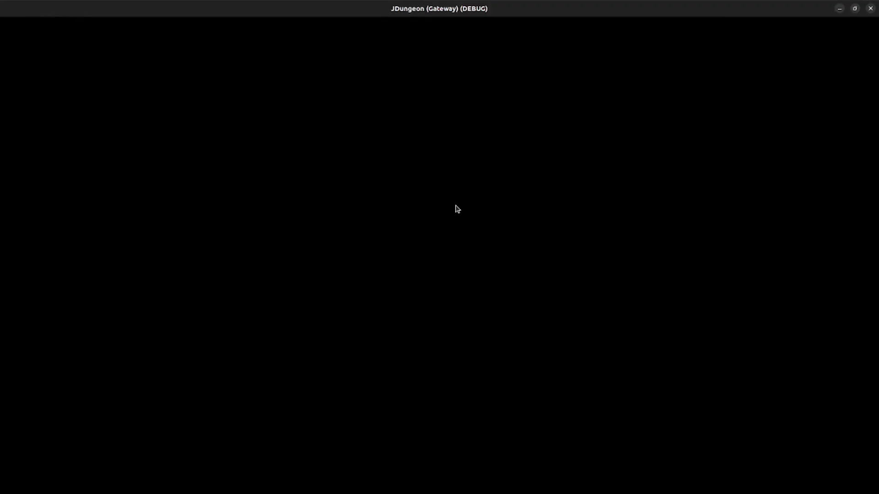
pyautogui.click(840, 8)
# - Start a second instance as server on TestMap, then minimize it
pyautogui.click(431, 222)
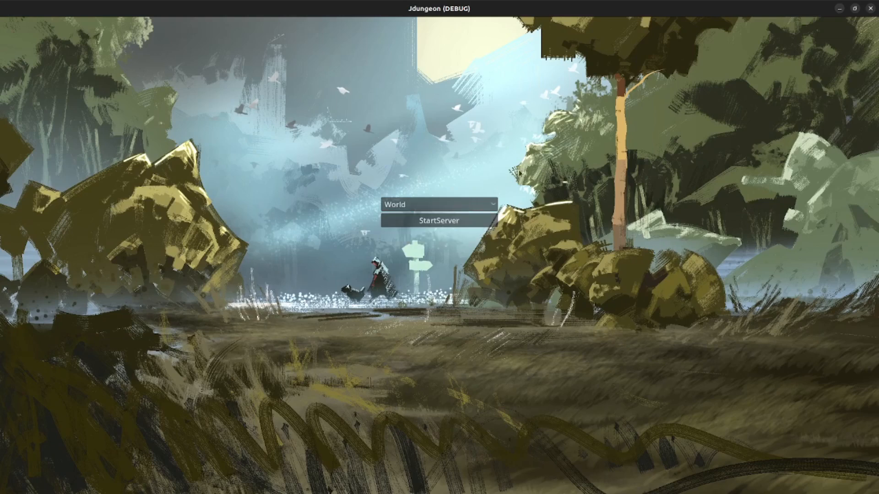
pyautogui.click(450, 207)
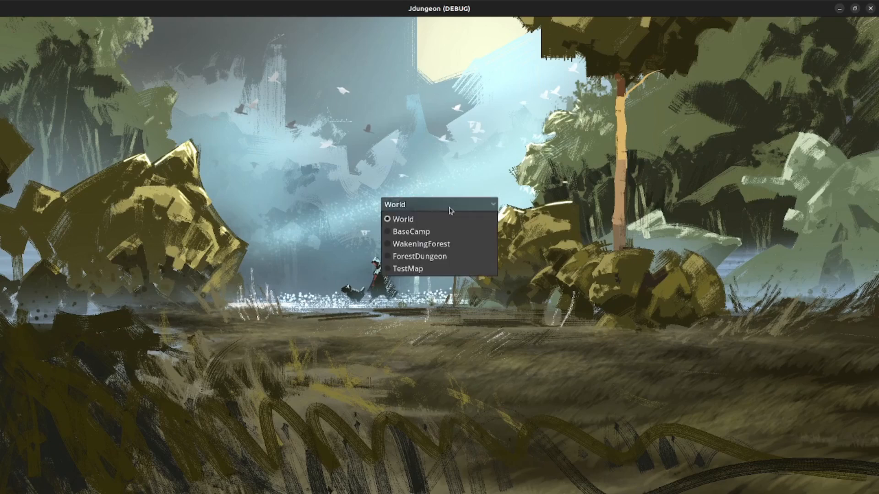
pyautogui.click(423, 270)
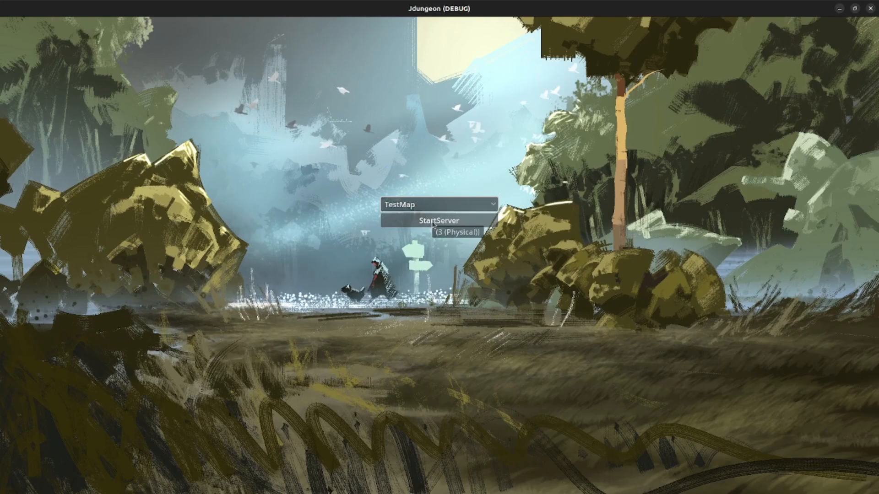
pyautogui.click(433, 223)
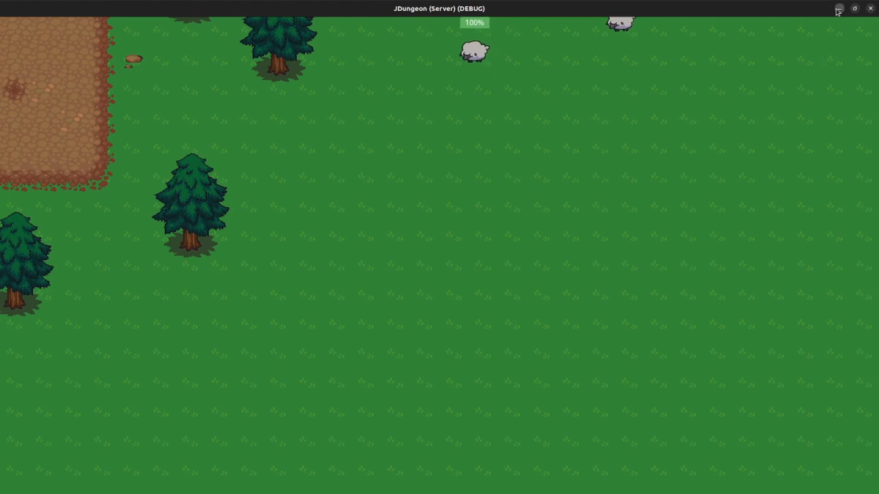
pyautogui.click(838, 10)
# - Start a client instance with muted sound and create a new account with a login and password
pyautogui.click(450, 238)
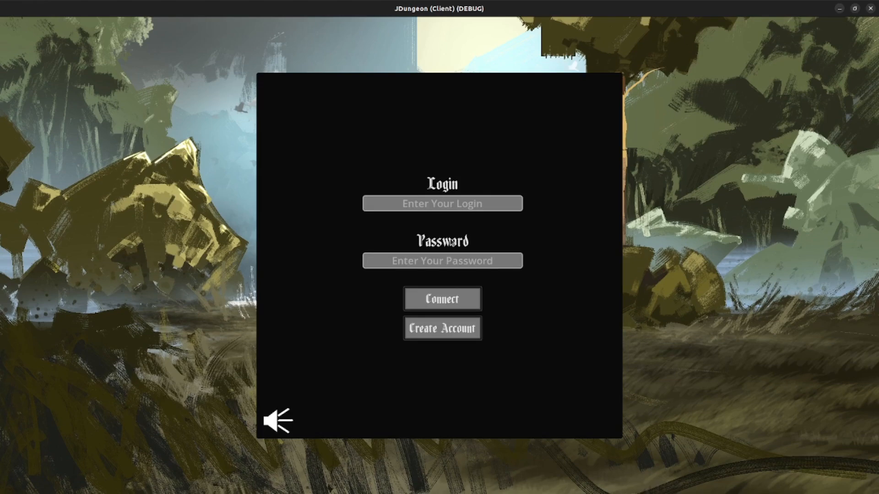
pyautogui.click(270, 421)
pyautogui.click(467, 338)
pyautogui.write('test')
pyautogui.press('Tab')
pyautogui.write('••••test')
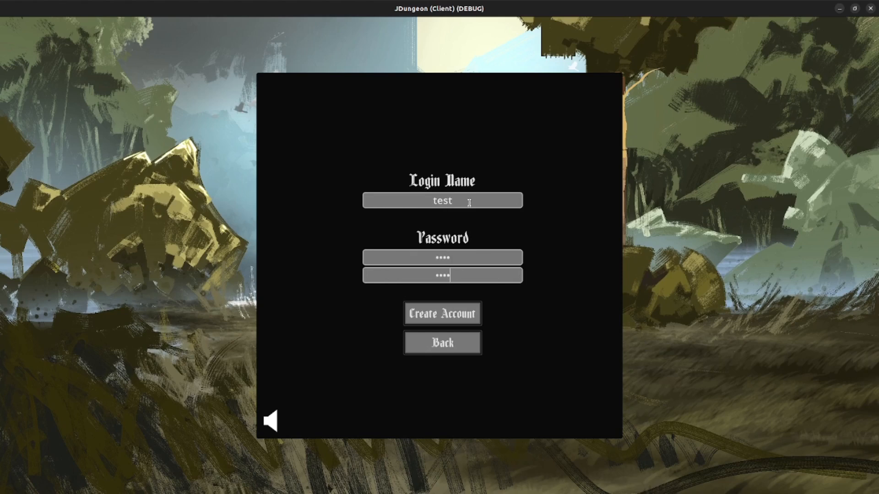
pyautogui.click(422, 306)
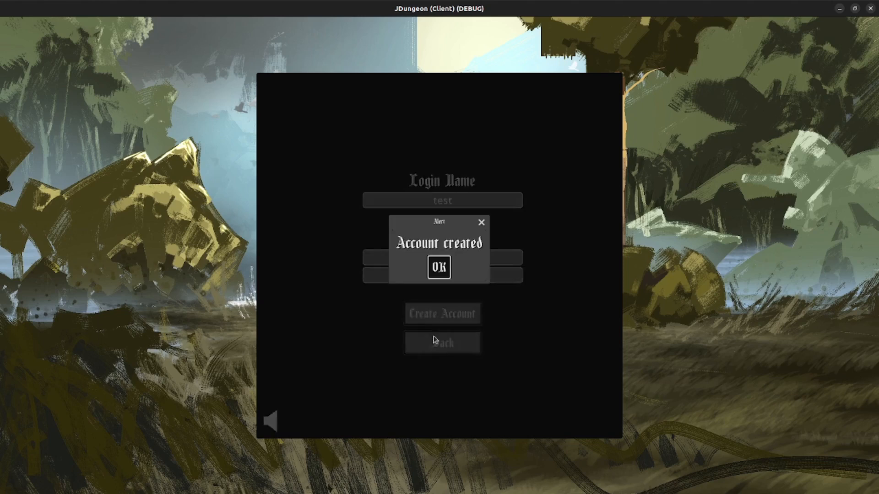
# - Dismiss the account-created message and connect with the new account to enter TestMap
pyautogui.click(439, 268)
pyautogui.click(442, 337)
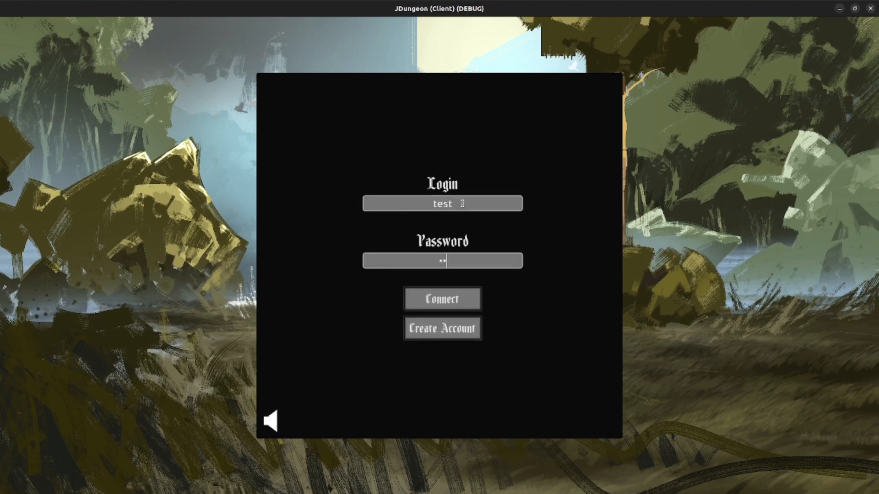
pyautogui.click(470, 306)
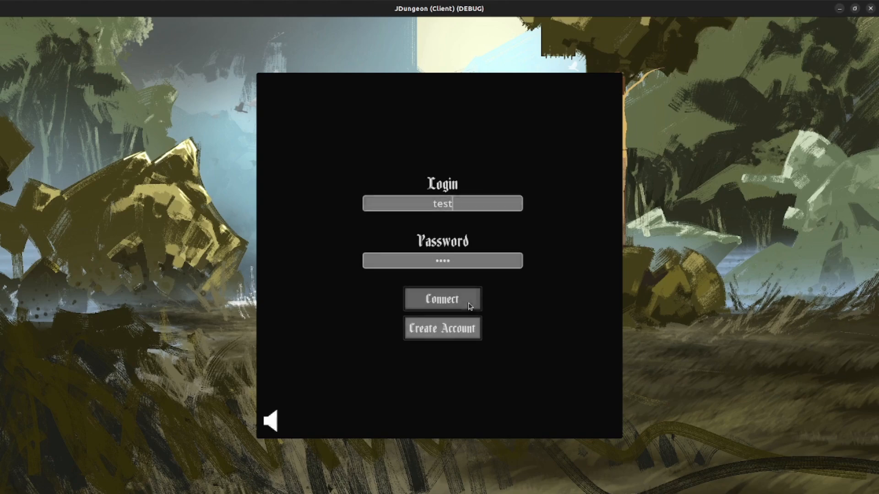
# - Walk the player around TestMap past pine trees, the dirt path, sheep and MoldedDruvar enemies, then return to the editor
pyautogui.press('a')
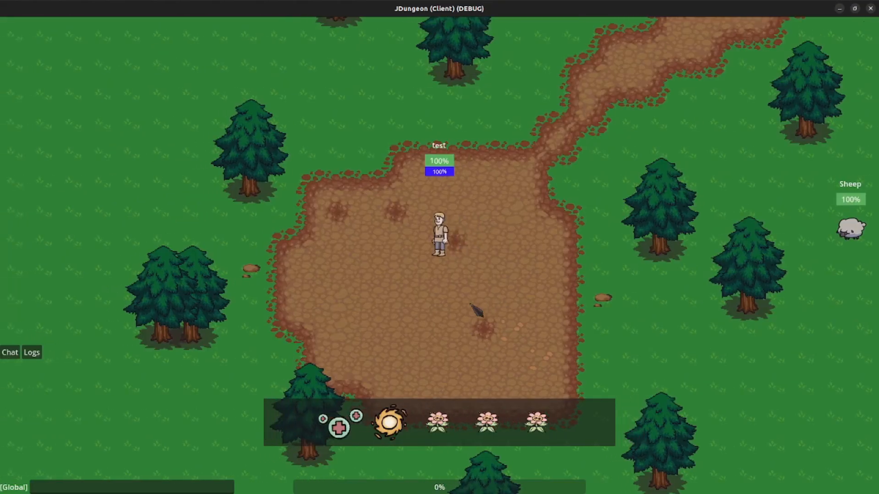
pyautogui.press('s')
pyautogui.press('d')
pyautogui.press('w')
pyautogui.press('a')
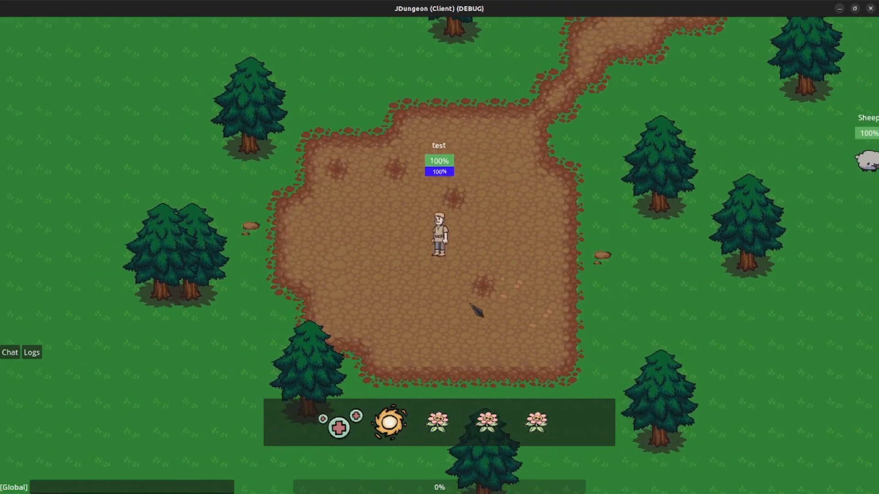
pyautogui.press('w')
pyautogui.press('d')
pyautogui.press('w')
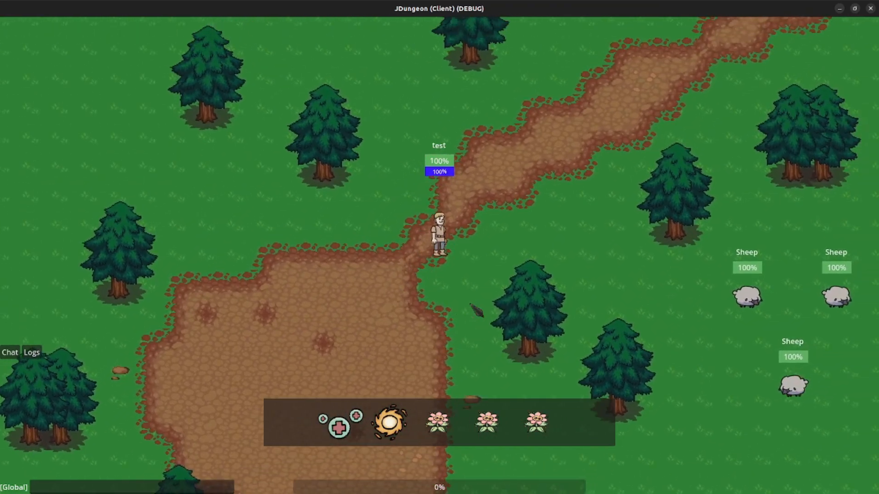
pyautogui.press('s')
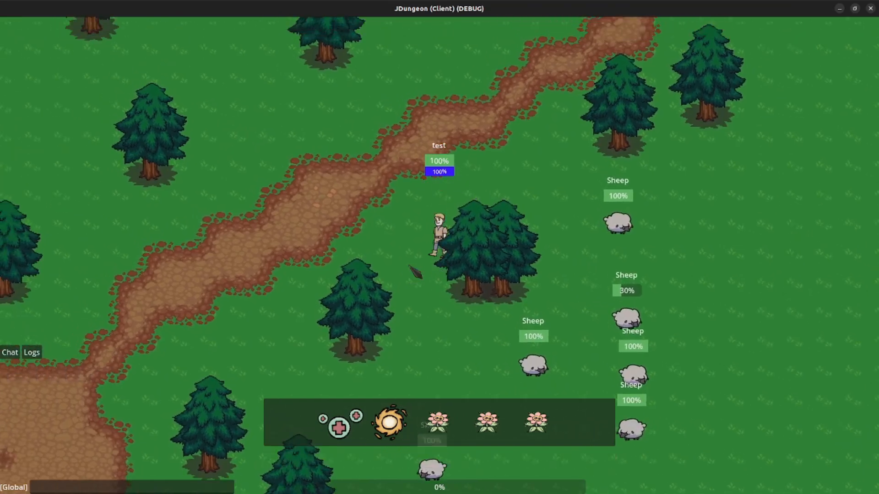
pyautogui.press('a')
pyautogui.press('w')
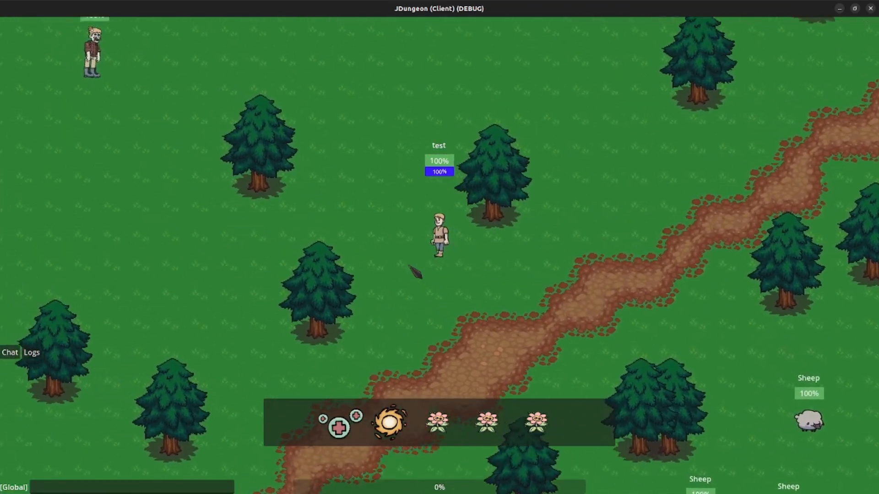
pyautogui.press('a')
pyautogui.press('s')
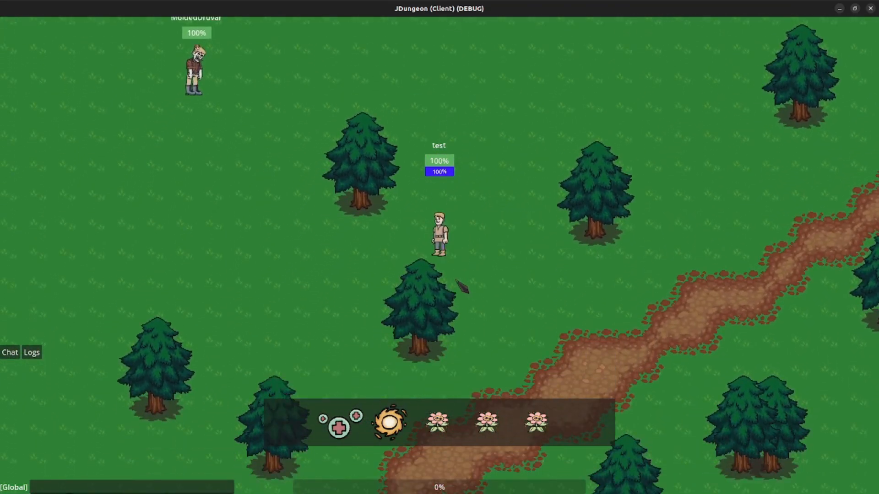
pyautogui.press('d')
pyautogui.press('s')
pyautogui.press('a')
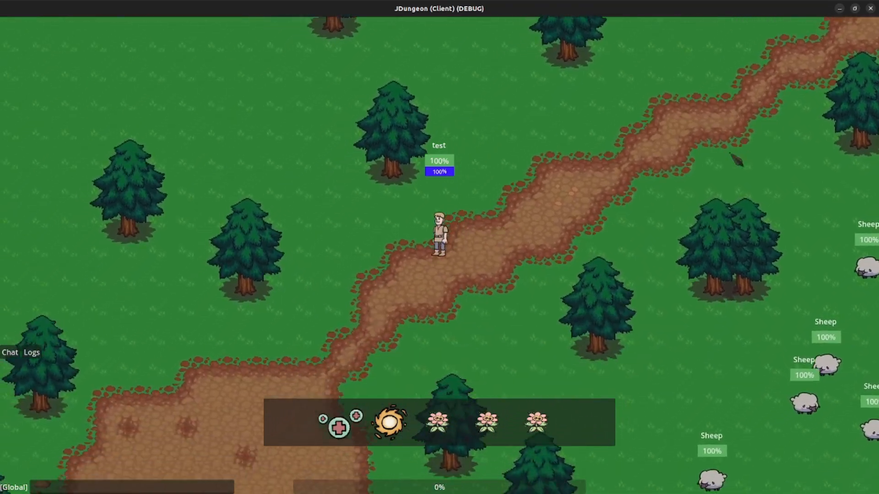
pyautogui.hotkey('alt', 'Tab')
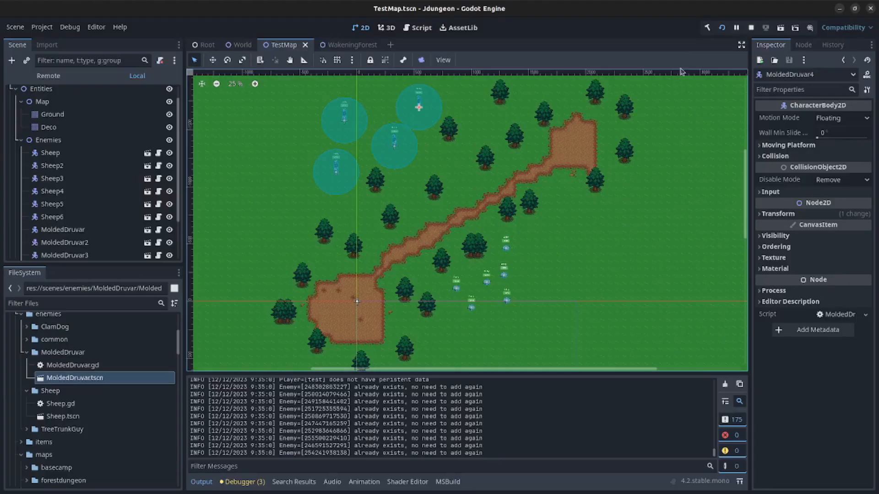
# - Stop the running game, collapse the Enemies node, and select the PlayerRespawnLocations node
pyautogui.click(752, 27)
pyautogui.scroll(-1, 131, 247)
pyautogui.scroll(2, 132, 249)
pyautogui.click(19, 141)
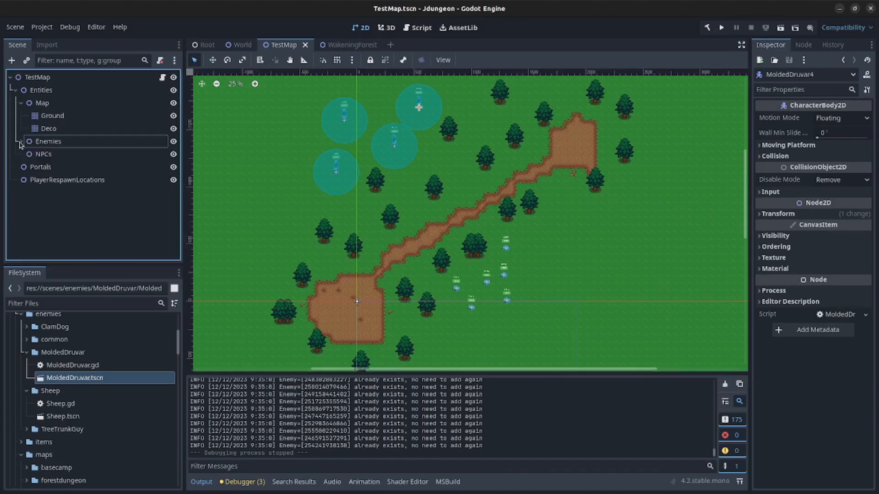
pyautogui.scroll(1, 463, 248)
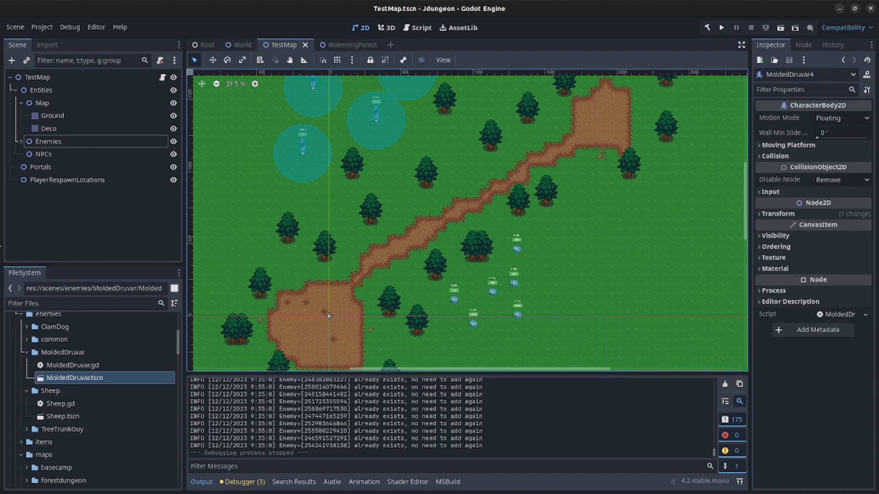
pyautogui.click(69, 179)
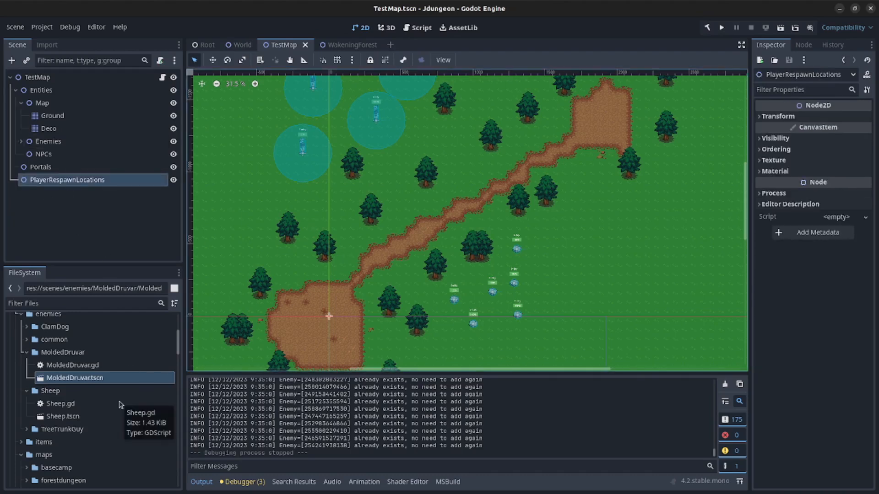
# - In FileSystem, collapse the enemies folder and open scenes/player/playersrepsawnlocation
pyautogui.scroll(-5, 68, 384)
pyautogui.scroll(-4, 68, 393)
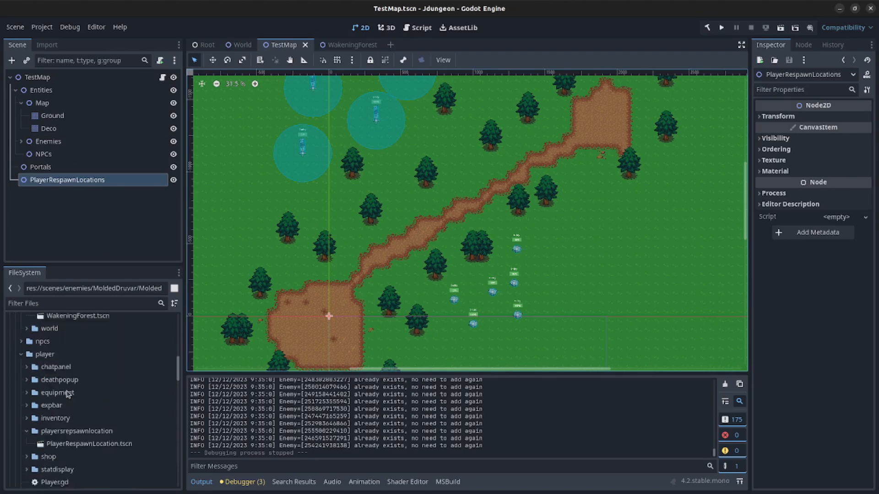
pyautogui.scroll(6, 31, 406)
pyautogui.scroll(8, 29, 393)
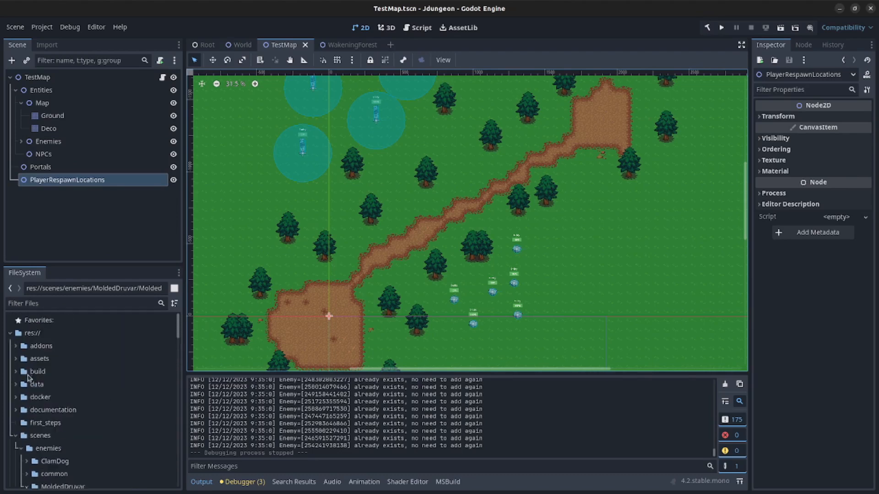
pyautogui.click(20, 450)
pyautogui.scroll(-8, 18, 439)
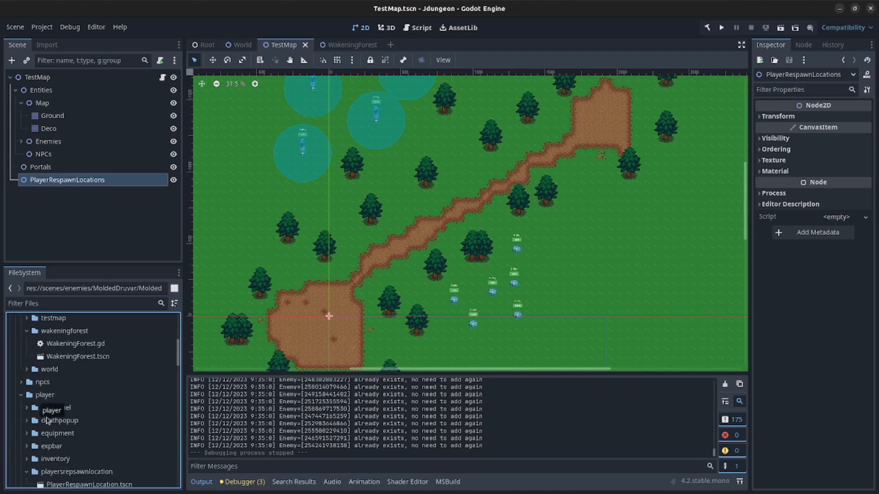
pyautogui.scroll(-3, 51, 416)
pyautogui.click(65, 429)
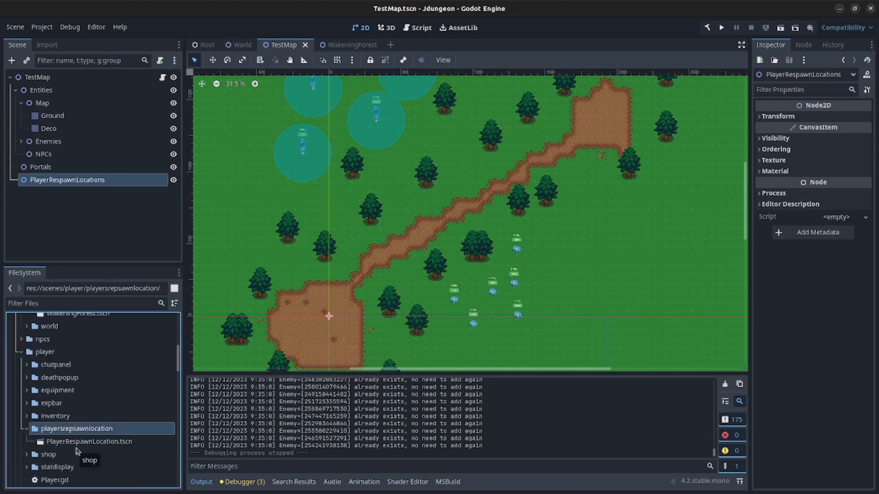
# - Instance PlayerRespawnLocation.tscn into the map as a child of PlayerRespawnLocations
pyautogui.moveTo(77, 443); pyautogui.dragTo(393, 239)
pyautogui.scroll(5, 454, 218)
pyautogui.moveTo(46, 194); pyautogui.dragTo(75, 182)
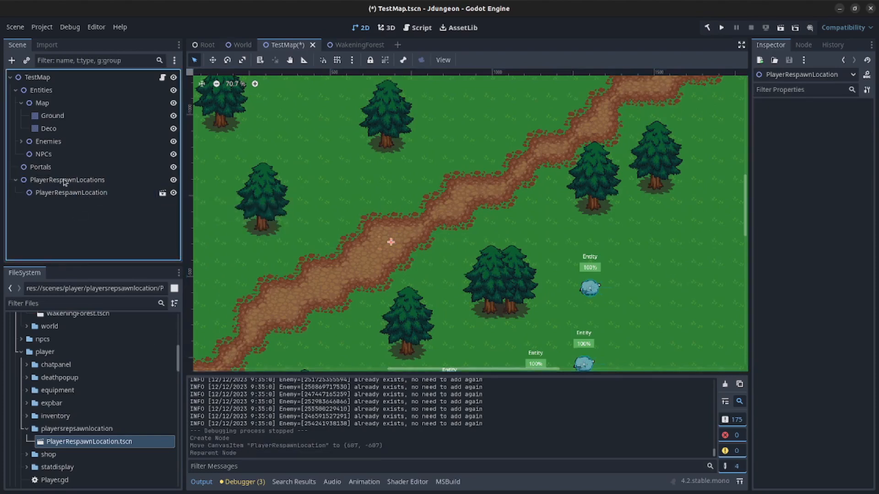
# - Move the respawn marker onto the dirt path at (891, -698), then save and run the game
pyautogui.click(410, 282)
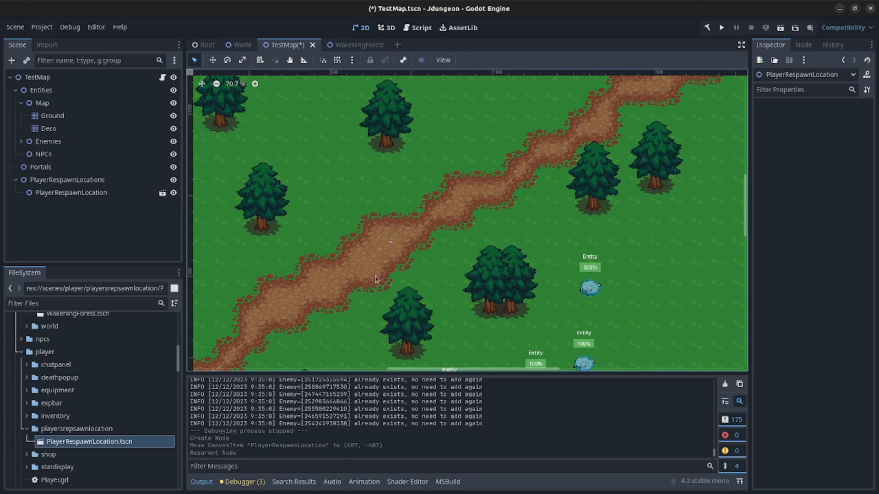
pyautogui.scroll(-2, 372, 210)
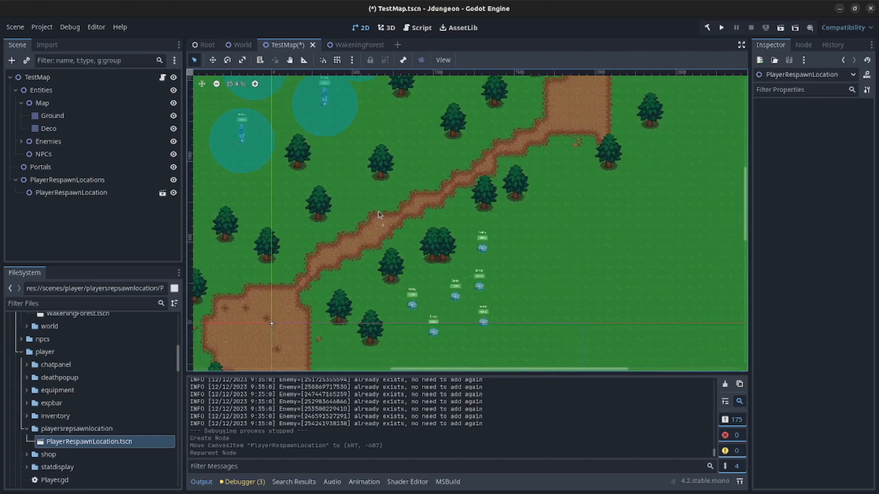
pyautogui.moveTo(383, 226); pyautogui.dragTo(415, 211)
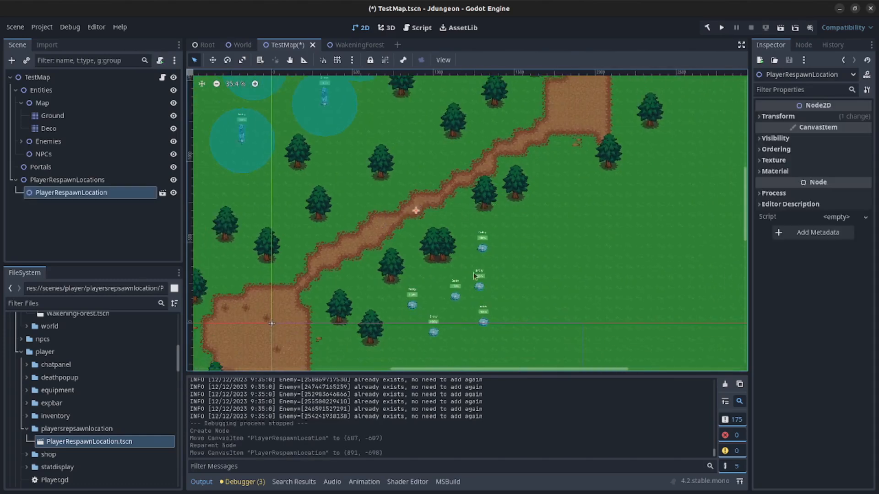
pyautogui.click(722, 28)
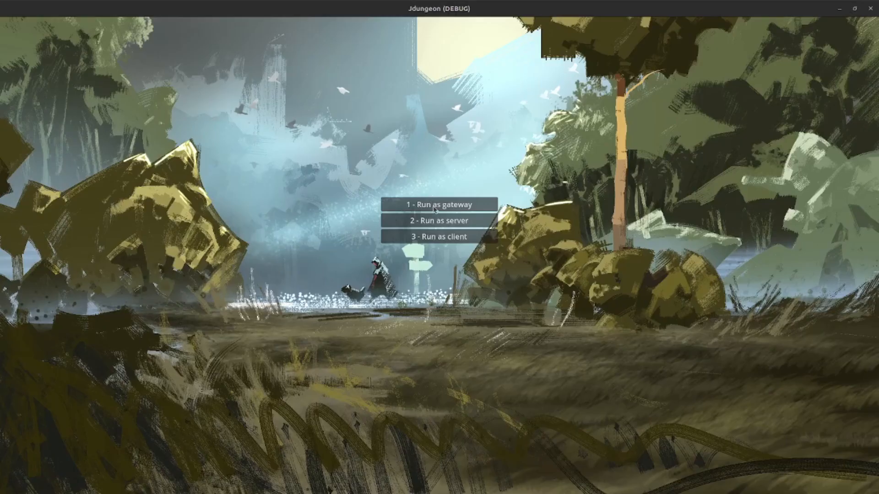
# - Launch a gateway instance, then a server instance running the TestMap world
pyautogui.click(434, 209)
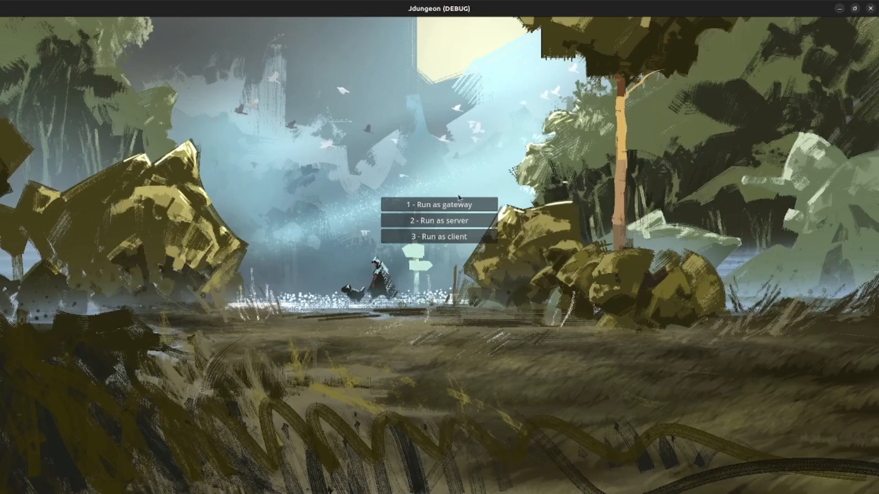
pyautogui.click(838, 13)
pyautogui.press('2')
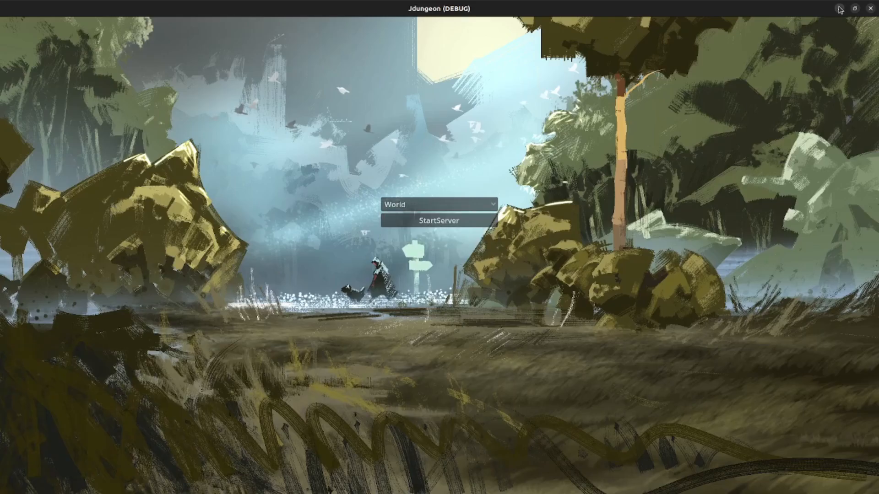
pyautogui.click(424, 204)
pyautogui.click(426, 271)
pyautogui.click(424, 221)
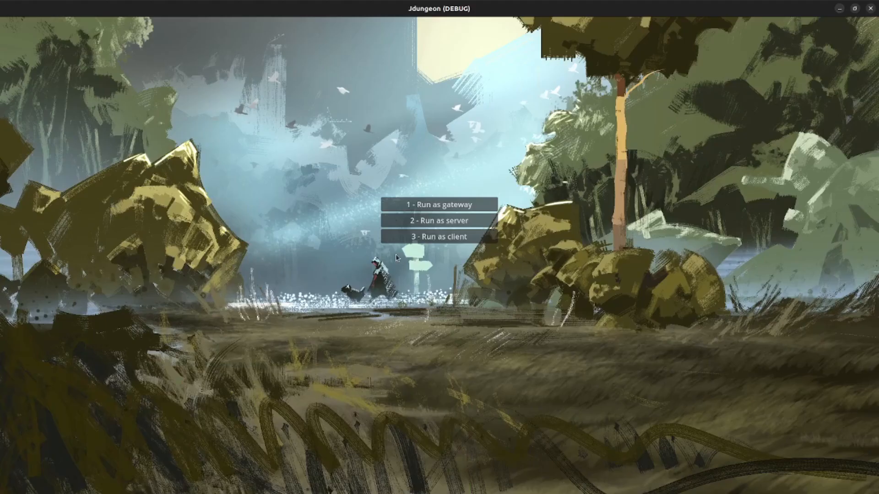
# - Launch a muted client instance and log in with the new account's login and password
pyautogui.press('3')
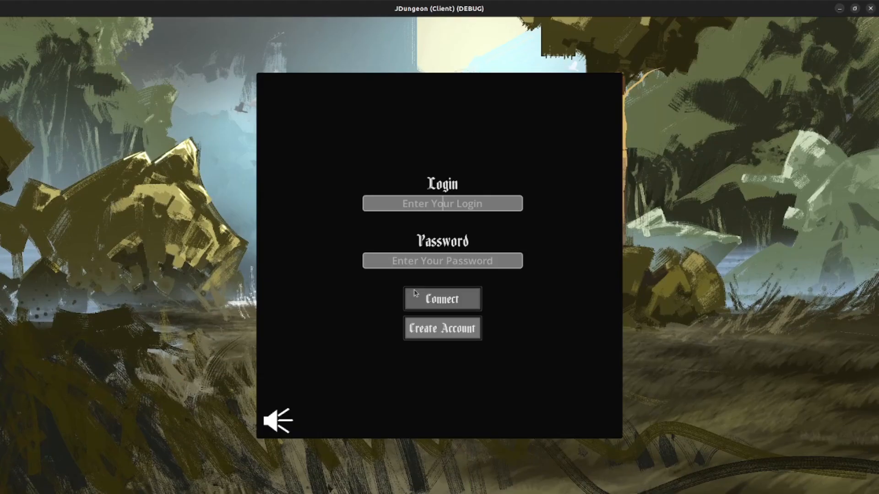
pyautogui.click(278, 422)
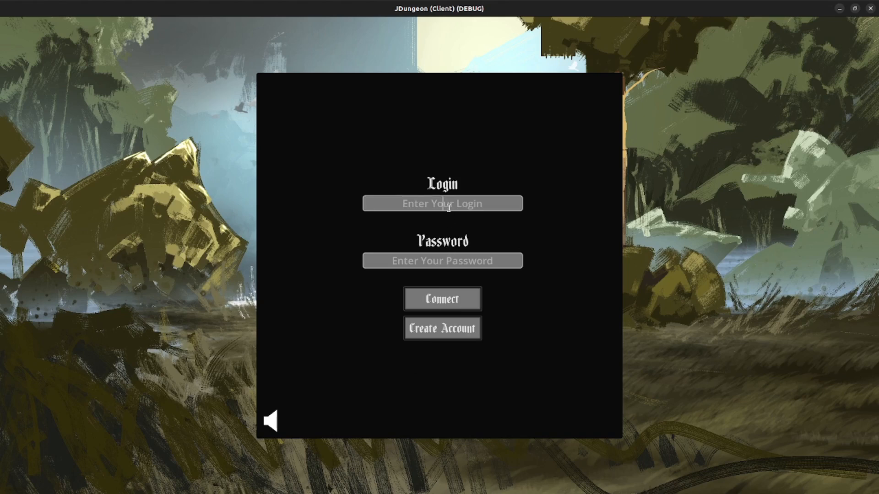
pyautogui.write('test')
pyautogui.press('Tab')
pyautogui.write('tes')
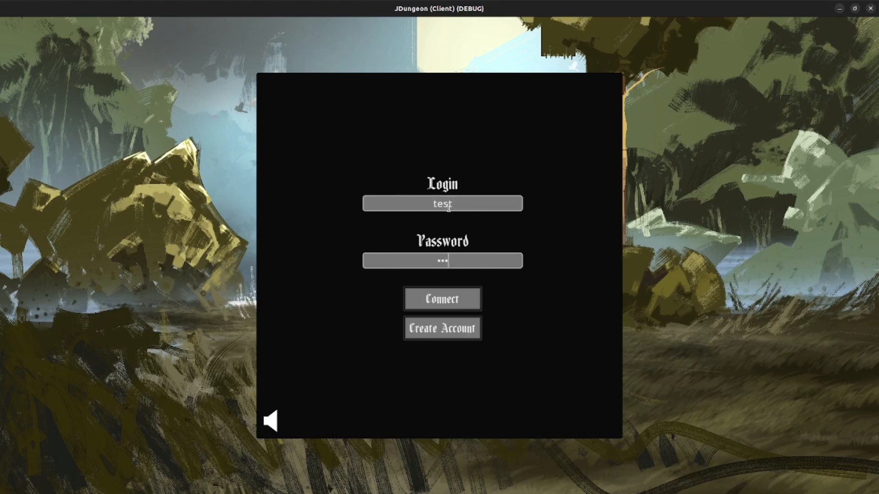
pyautogui.write('t')
pyautogui.click(449, 298)
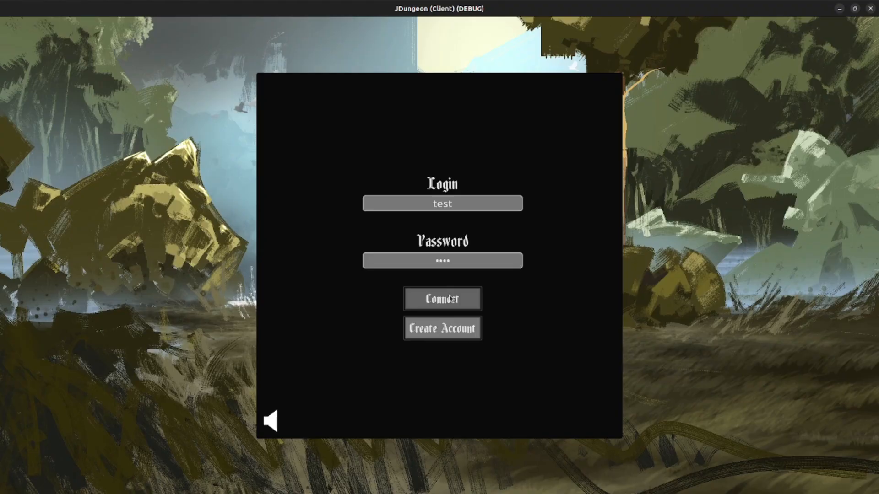
# - Walk the player up and left toward the MoldedDruvar enemies and attack the nearest one
pyautogui.press('a')
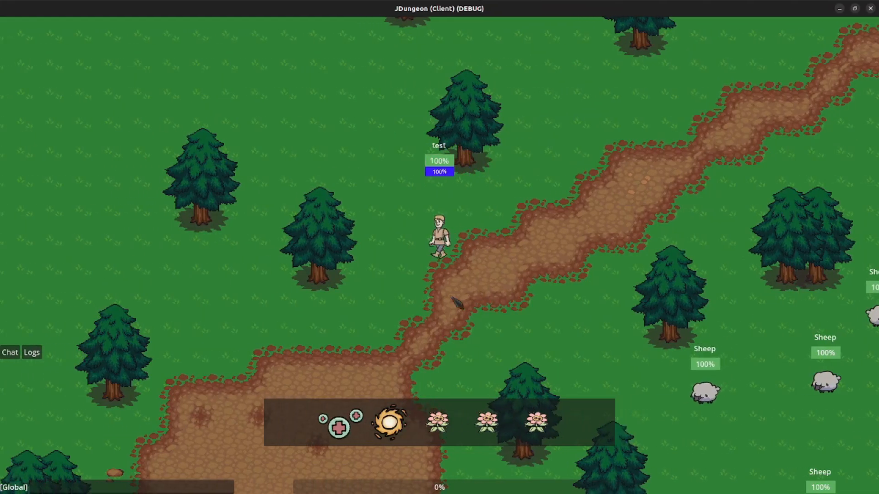
pyautogui.press('w')
pyautogui.press('a')
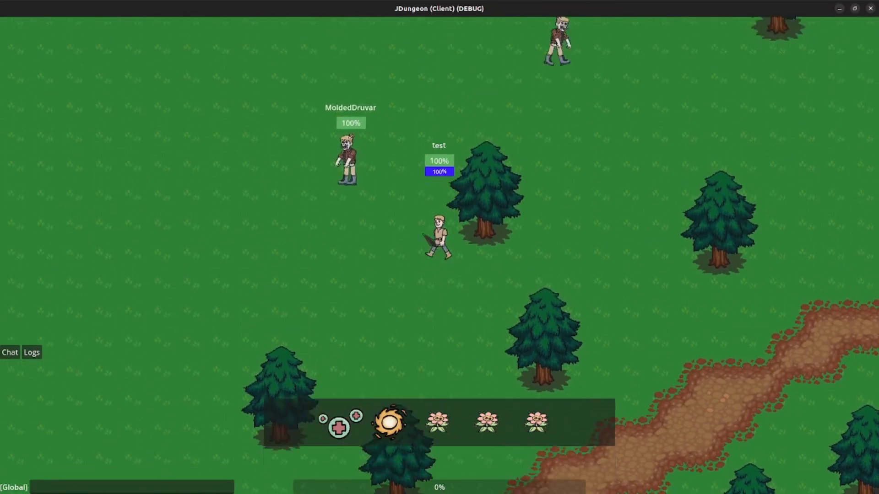
pyautogui.press('a')
pyautogui.press('w')
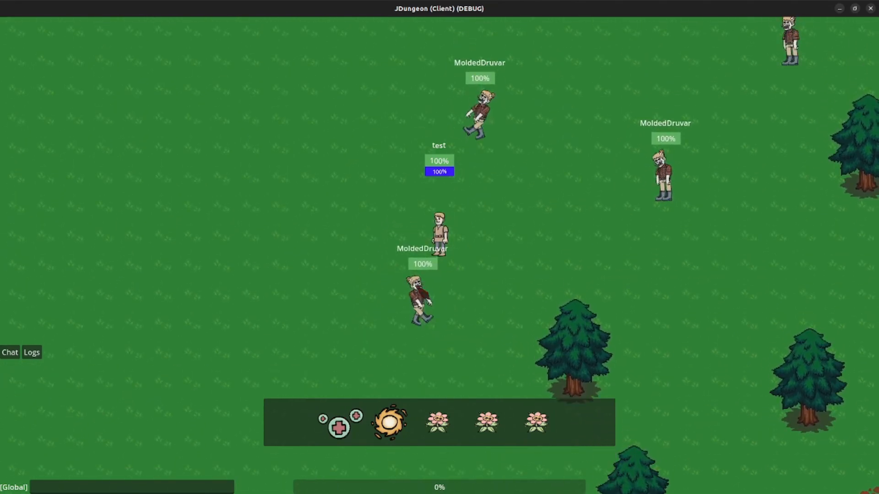
pyautogui.click(416, 274)
# - Keep moving upward and attack the adjacent MoldedDruvar as it closes in
pyautogui.press('w')
pyautogui.press('a')
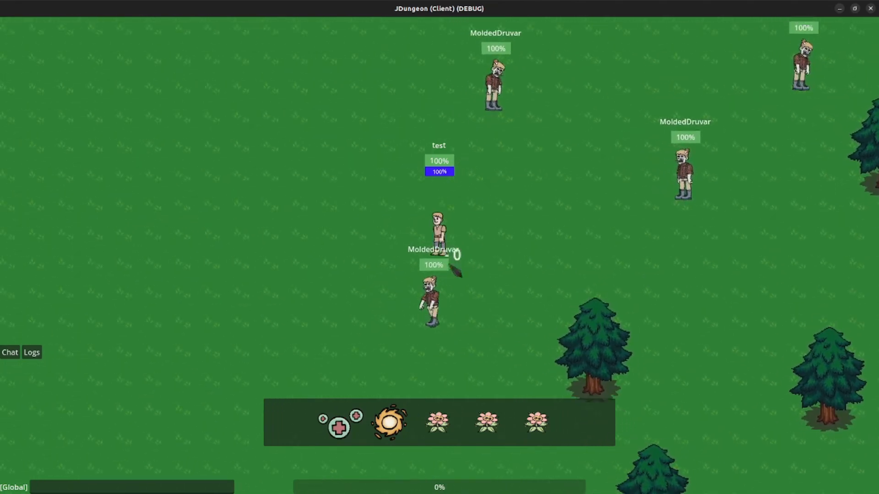
pyautogui.press('d')
pyautogui.press('w')
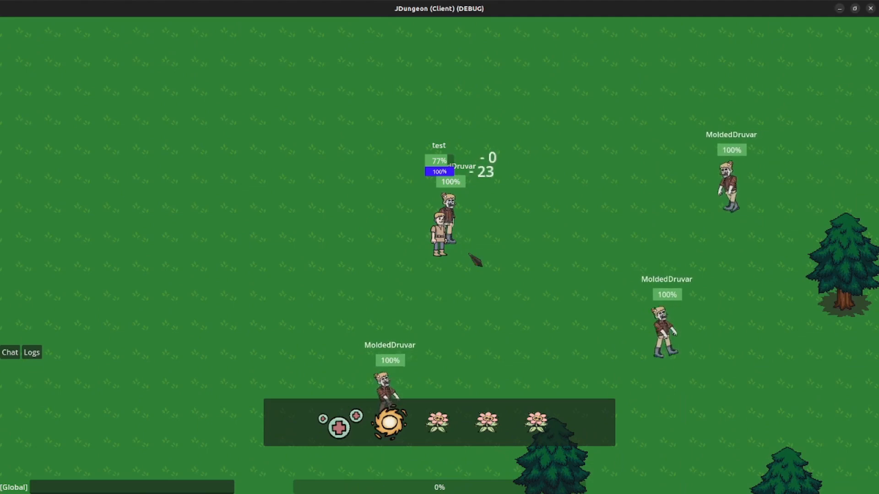
pyautogui.click(457, 244)
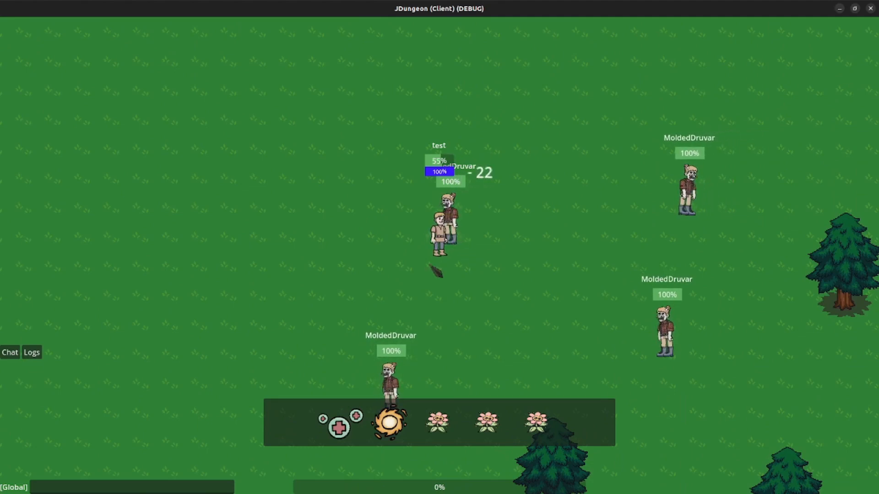
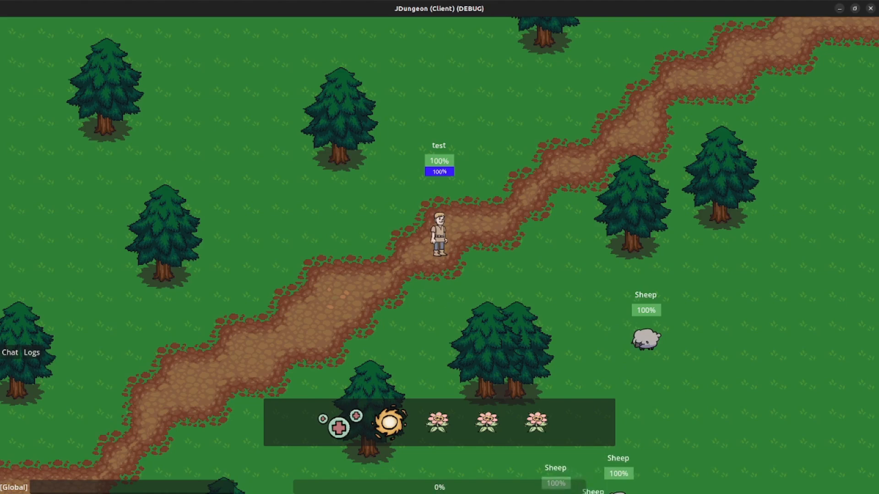
# - Return to the Godot editor and stop the running JDungeon test
pyautogui.hotkey('alt', 'Tab')
pyautogui.click(751, 26)
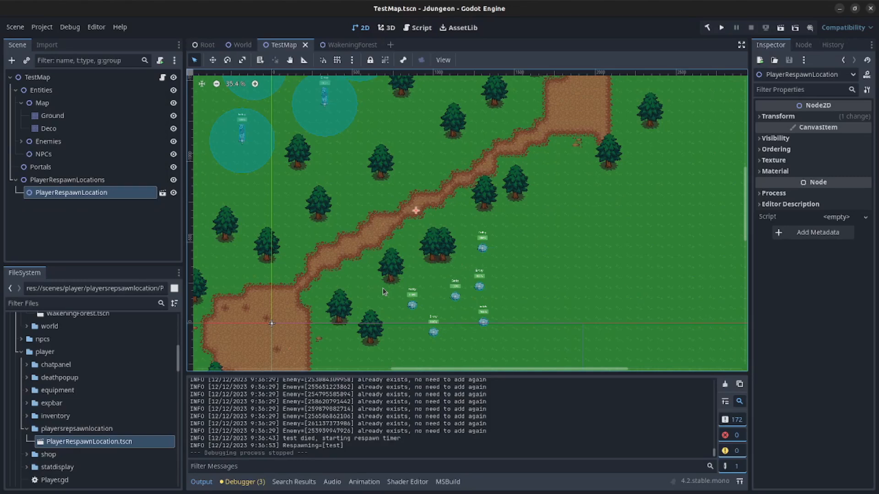
# - Add a Turtur.tscn instance under NPCs and place it in the top clearing of the path
pyautogui.click(61, 154)
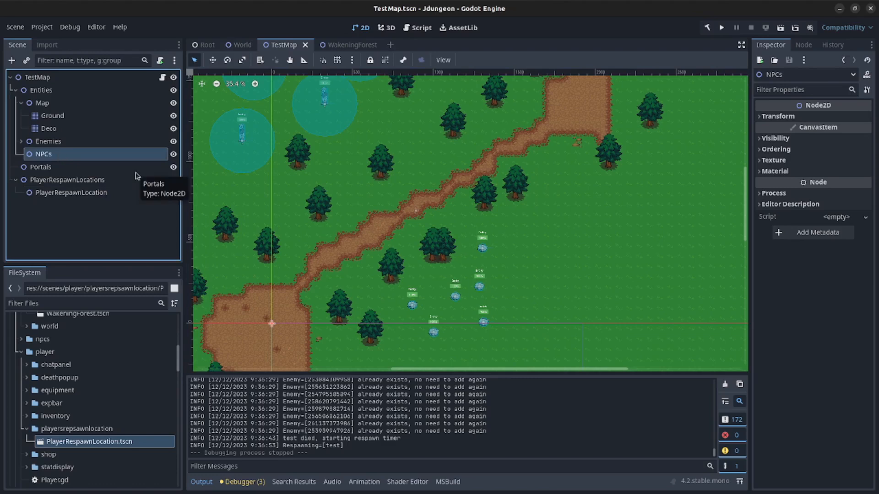
pyautogui.scroll(5, 74, 463)
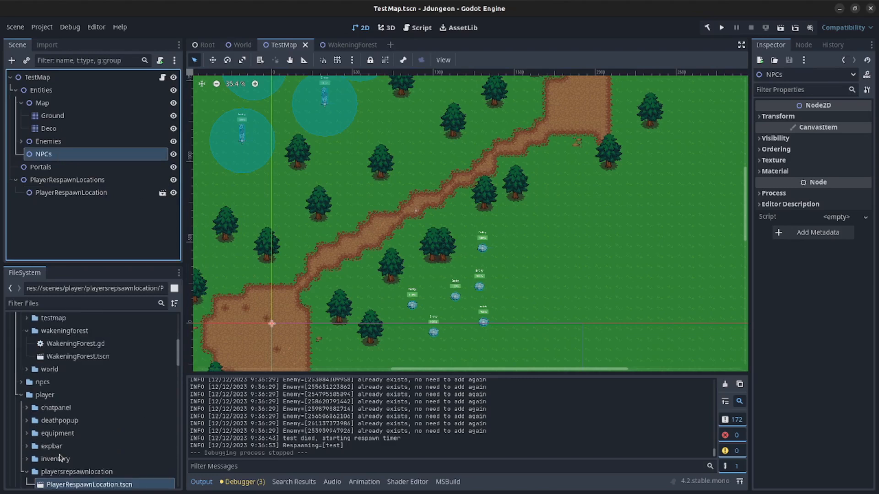
pyautogui.click(21, 426)
pyautogui.scroll(-3, 98, 442)
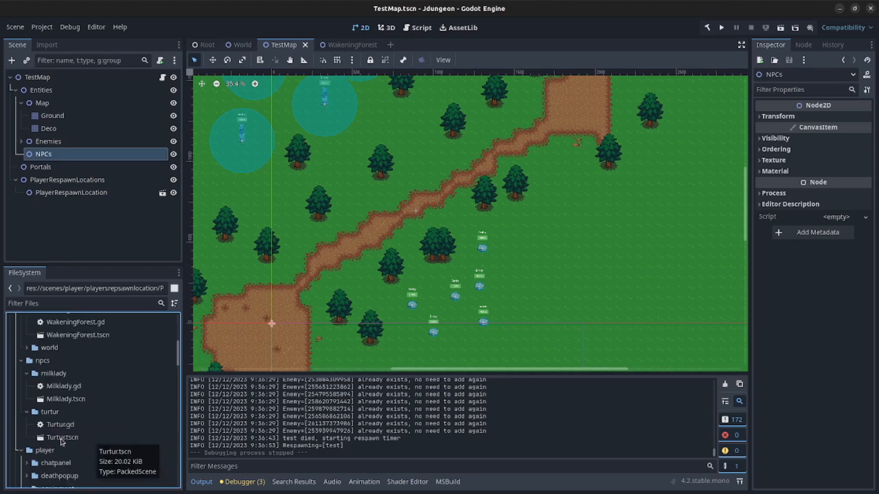
pyautogui.moveTo(63, 438); pyautogui.dragTo(358, 240)
pyautogui.moveTo(40, 205); pyautogui.dragTo(43, 155)
pyautogui.moveTo(363, 223); pyautogui.dragTo(572, 103)
pyautogui.moveTo(572, 103); pyautogui.dragTo(552, 178, button='middle')
pyautogui.moveTo(547, 178); pyautogui.dragTo(563, 132)
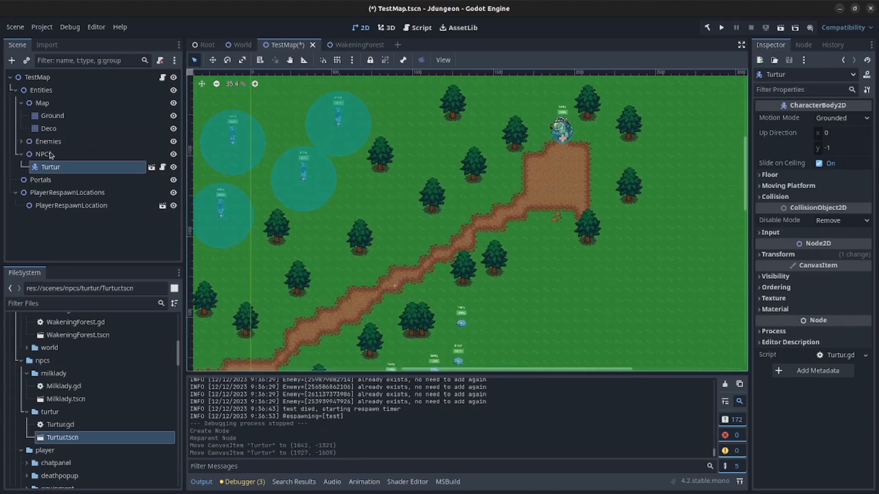
# - Save TestMap and bring the lower-left dirt clearing into view
pyautogui.hotkey('ctrl', 's')
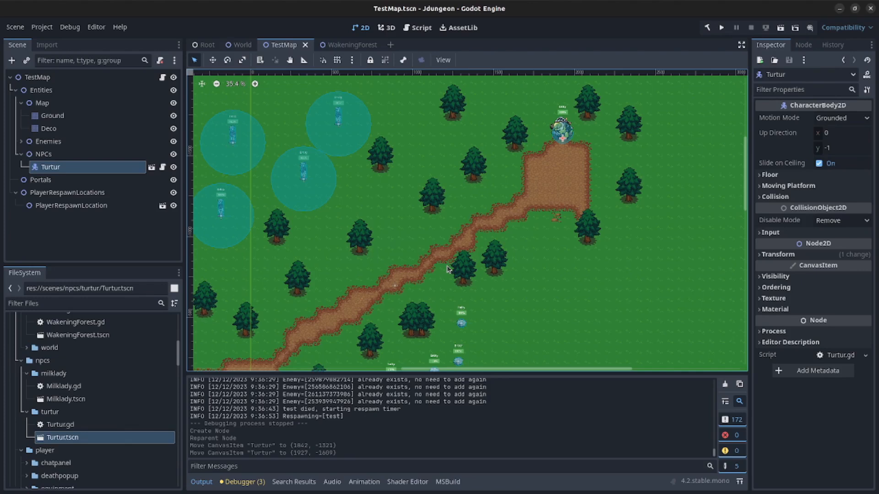
pyautogui.scroll(-4, 441, 274)
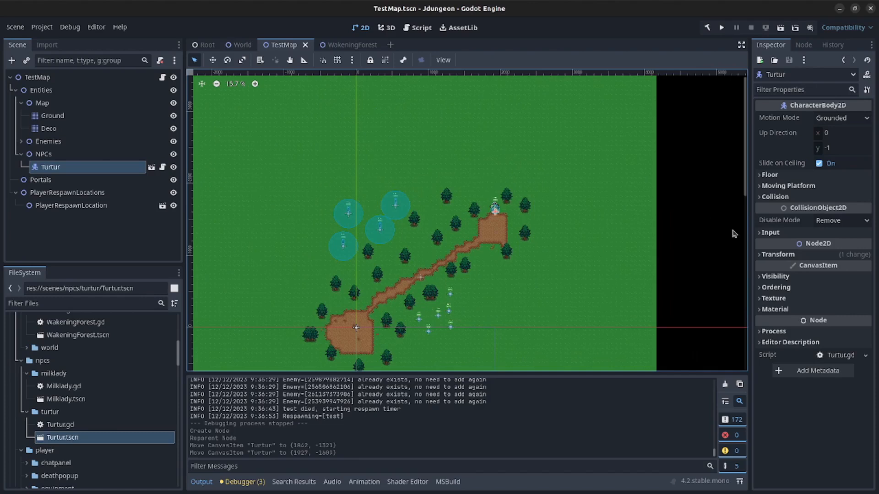
pyautogui.scroll(4, 494, 229)
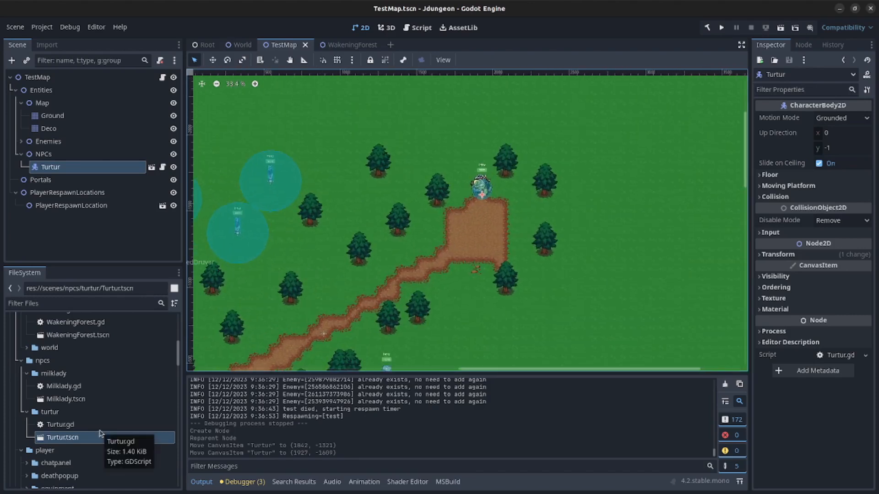
pyautogui.scroll(-3, 101, 427)
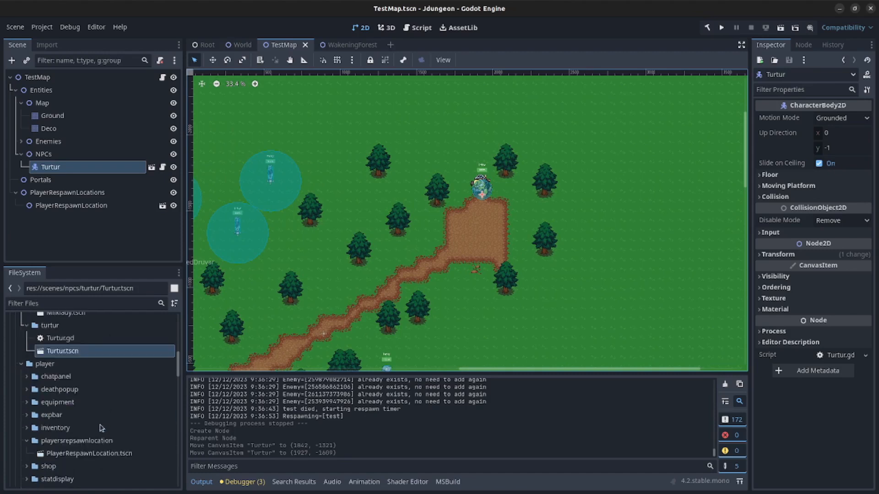
pyautogui.moveTo(414, 302); pyautogui.dragTo(531, 144, button='middle')
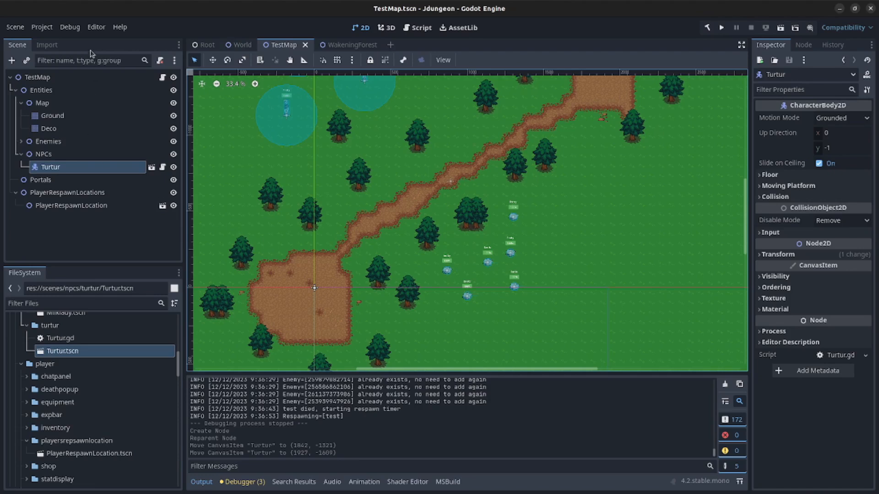
# - Check the Debug menu's Run Multiple Instances submenu without changing anything
pyautogui.click(72, 28)
pyautogui.moveTo(101, 189)
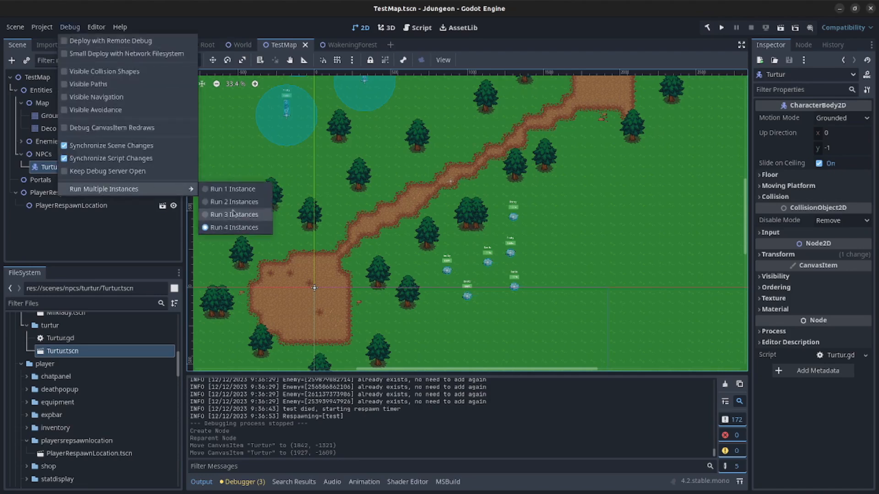
pyautogui.click(141, 240)
# - Collapse the npcs, maps and player folders in the FileSystem dock
pyautogui.scroll(2, 128, 392)
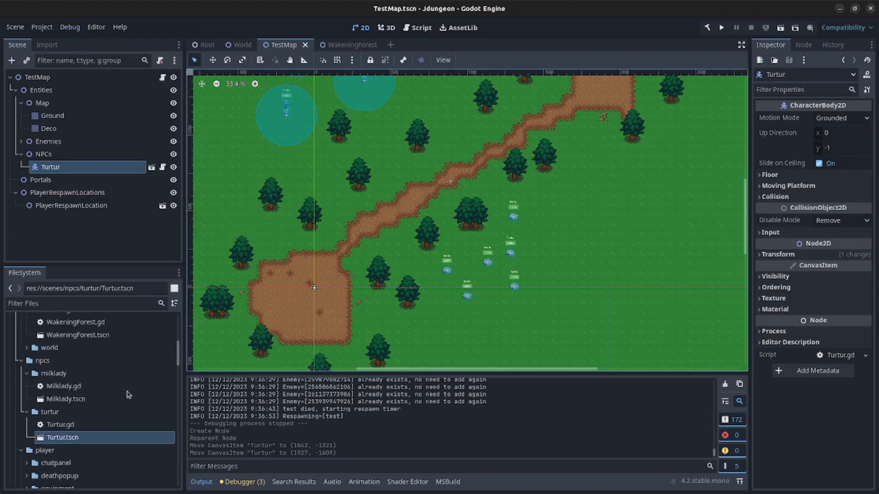
pyautogui.scroll(3, 129, 403)
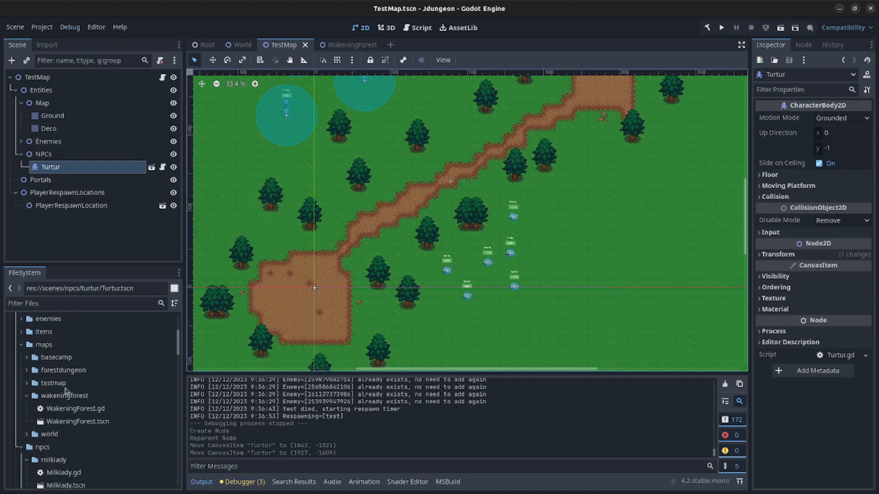
pyautogui.scroll(2, 54, 381)
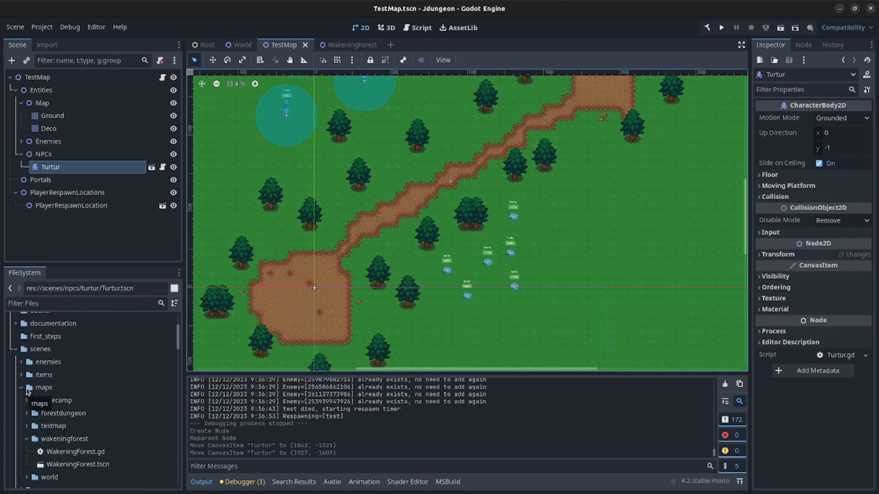
pyautogui.click(30, 349)
pyautogui.scroll(-4, 108, 421)
pyautogui.click(21, 405)
pyautogui.scroll(4, 20, 414)
pyautogui.click(21, 388)
pyautogui.scroll(-2, 24, 418)
pyautogui.click(21, 371)
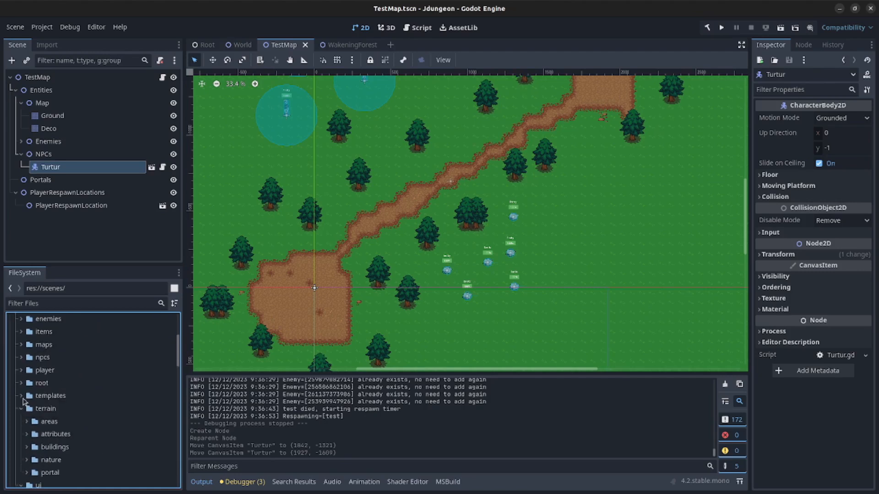
# - Collapse maps and wakeningforest, then expand the terrain portal folder
pyautogui.click(21, 345)
pyautogui.click(26, 396)
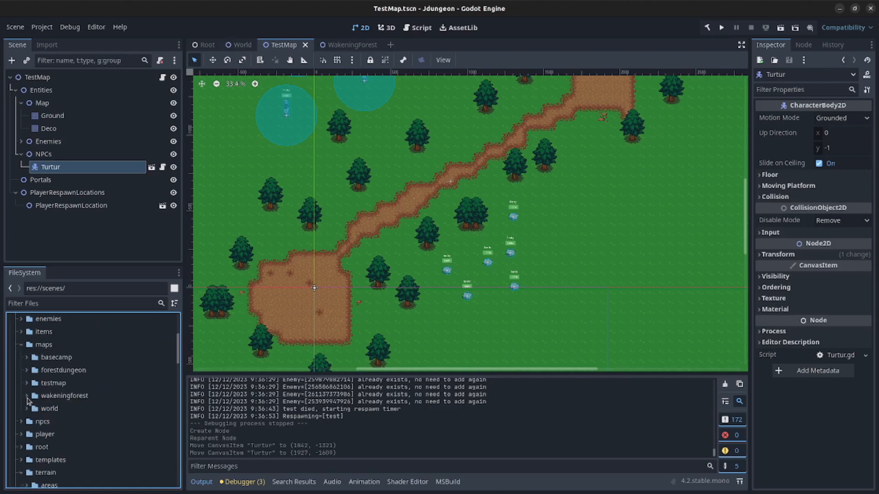
pyautogui.click(21, 345)
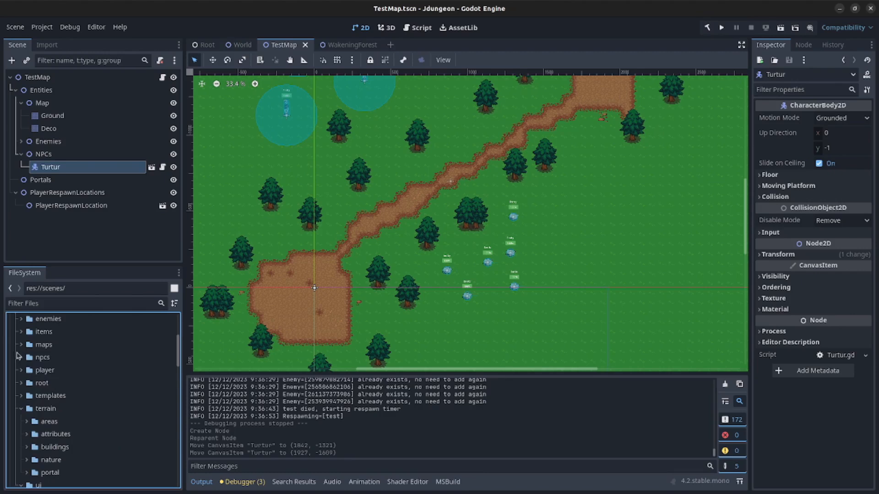
pyautogui.scroll(-3, 47, 437)
pyautogui.click(27, 407)
# - Place a Portal.tscn instance in the lower-left dirt clearing as a child of Portals
pyautogui.click(57, 435)
pyautogui.moveTo(57, 437); pyautogui.dragTo(286, 309)
pyautogui.click(52, 219)
pyautogui.moveTo(53, 219); pyautogui.dragTo(54, 182)
# - Duplicate the portal and move the copy to the top of the path
pyautogui.click(60, 195)
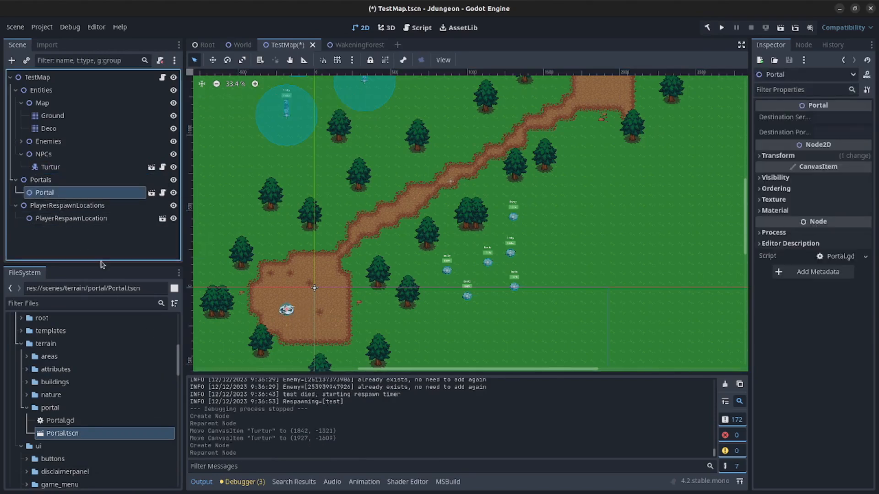
pyautogui.hotkey('ctrl', 'd')
pyautogui.moveTo(287, 314); pyautogui.dragTo(605, 86)
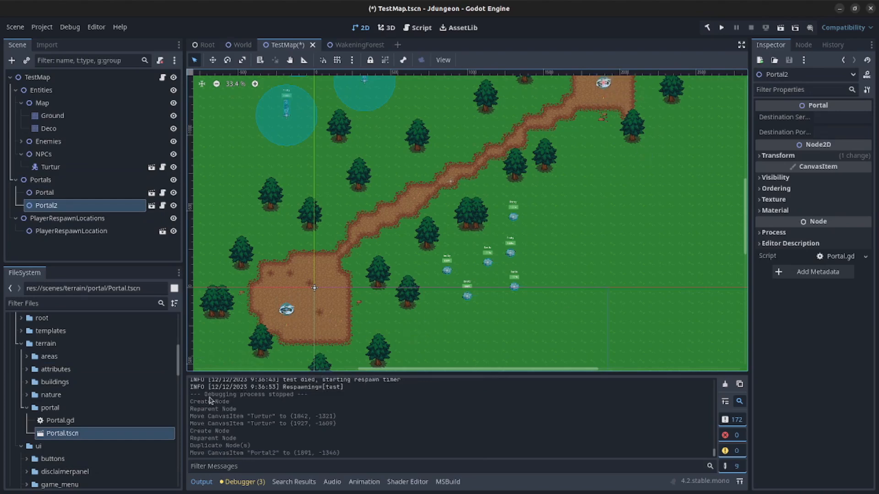
# - Rename the portals LeftPortal and RightPortal
pyautogui.click(57, 197)
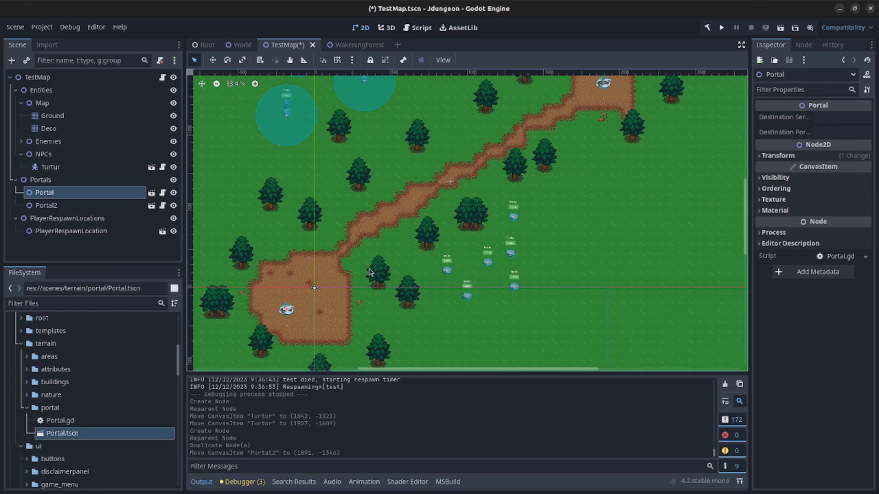
pyautogui.click(73, 193)
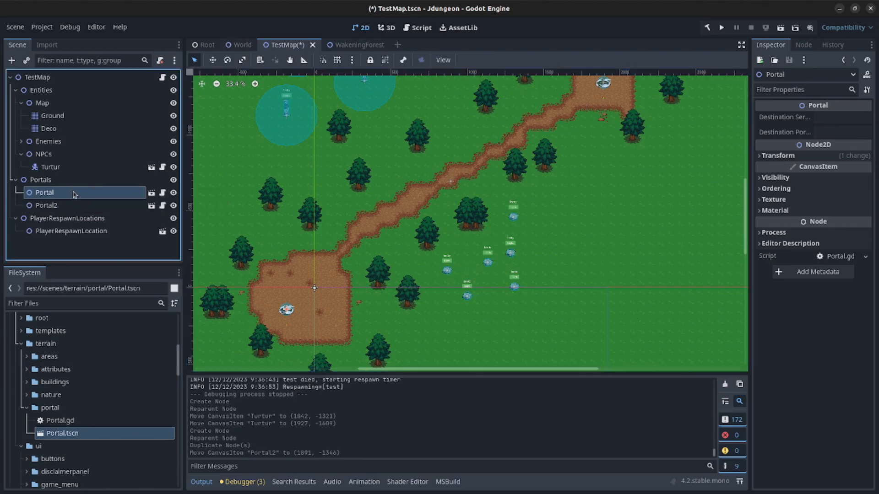
pyautogui.click(74, 194)
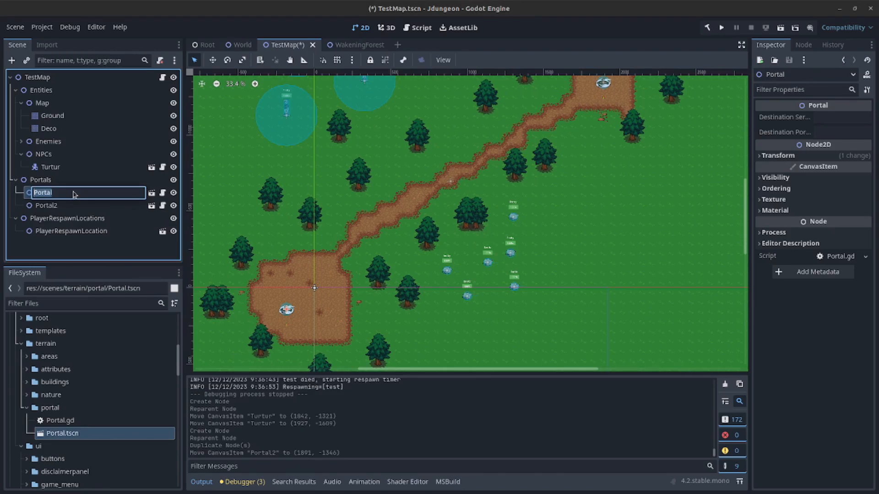
pyautogui.write('Le')
pyautogui.press('Return')
pyautogui.click(54, 206)
pyautogui.click(55, 207)
pyautogui.write('RightPorta')
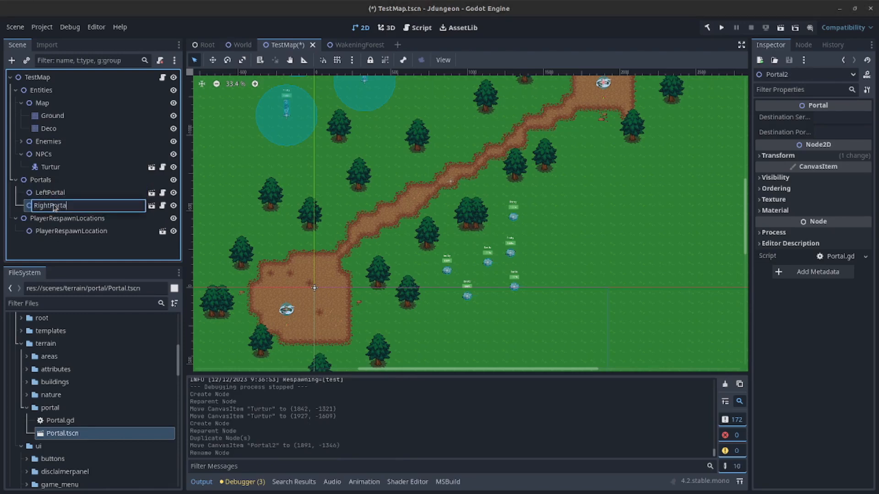
pyautogui.write('l')
pyautogui.press('Return')
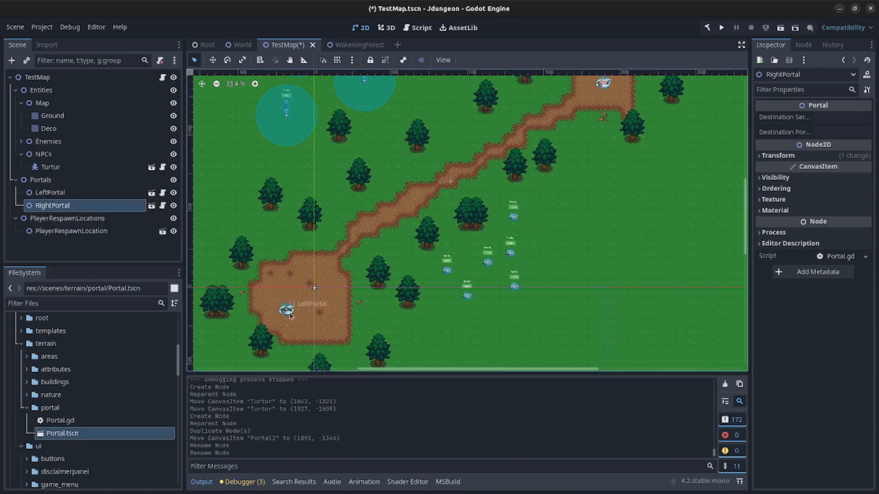
pyautogui.click(77, 194)
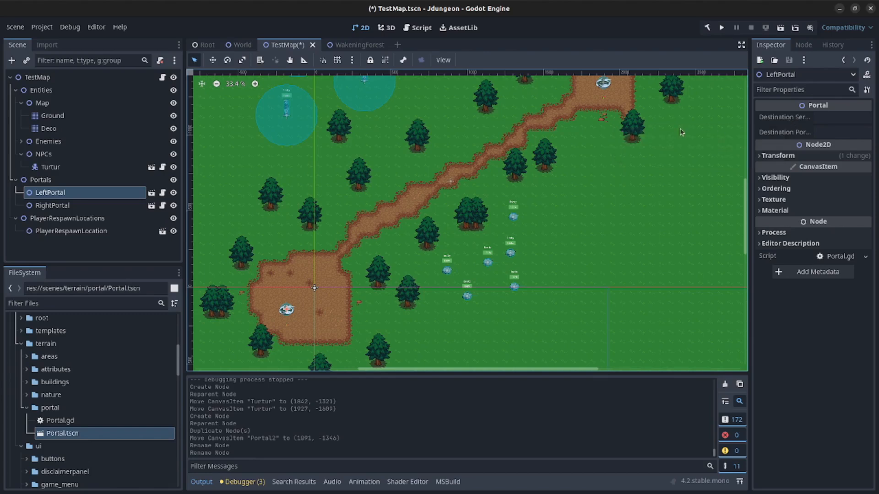
# - Set LeftPortal's Destination Server to TestMap and Destination Portal to RightPortal
pyautogui.click(840, 121)
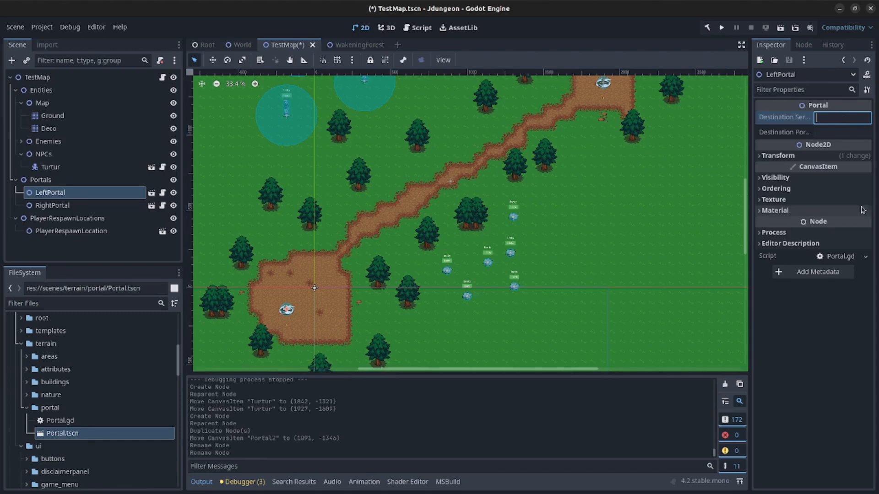
pyautogui.write('TestM')
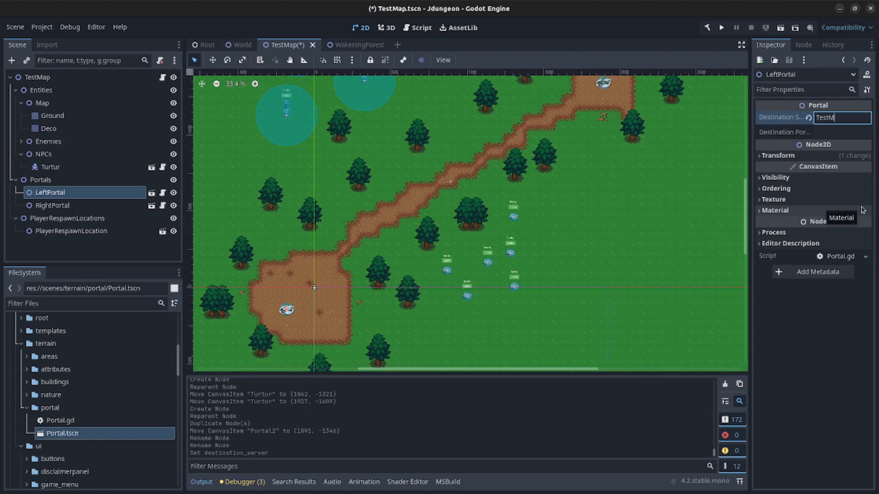
pyautogui.write('ap')
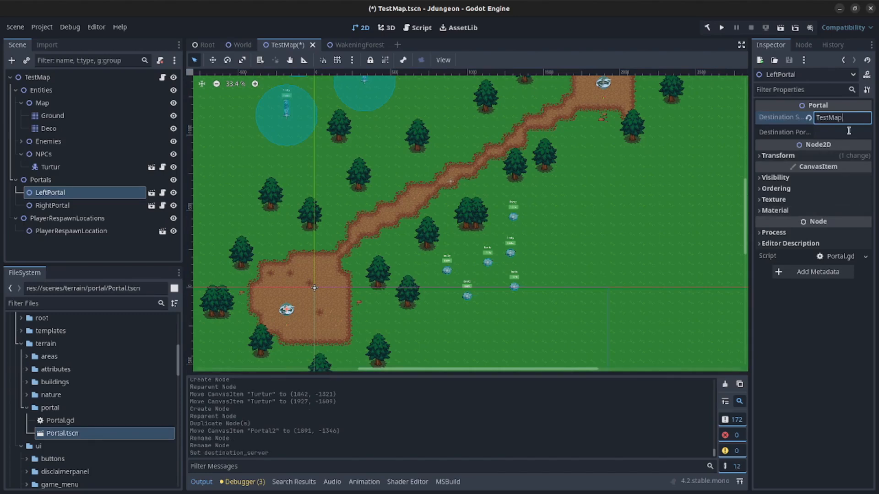
pyautogui.press('Tab')
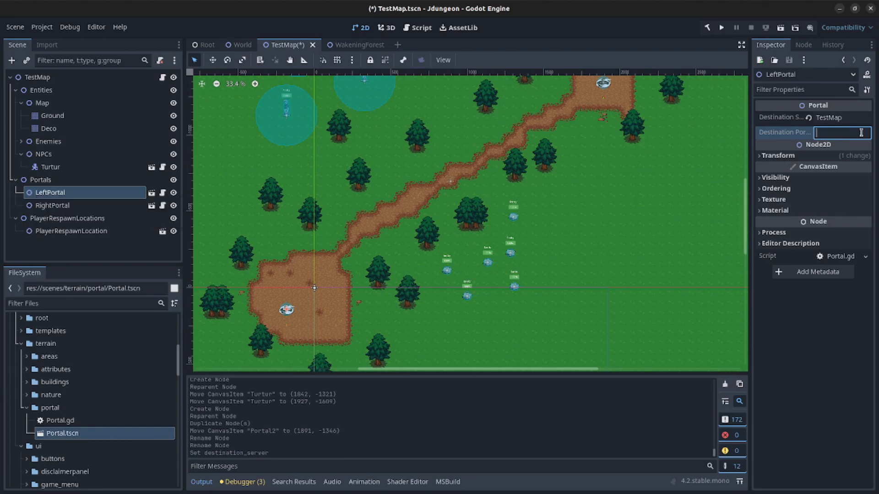
pyautogui.write('RightPortal')
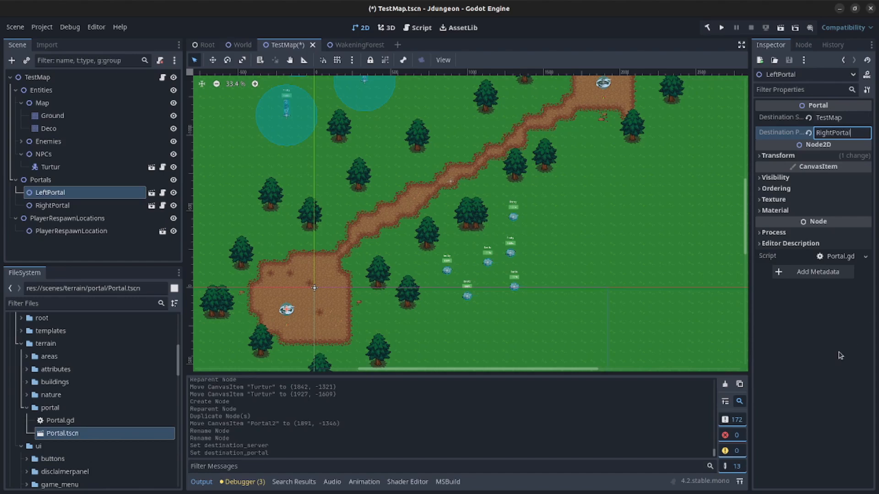
pyautogui.click(85, 207)
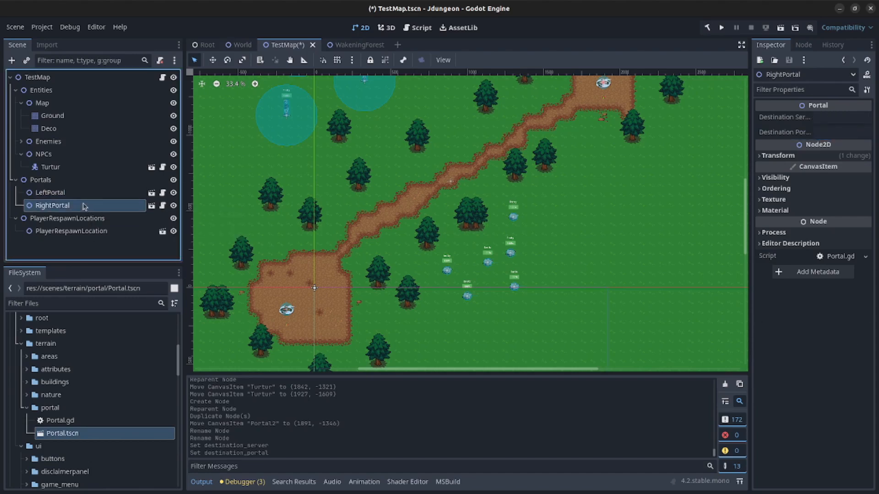
# - Give RightPortal Destination Server TestMap and Destination Portal LeftPortal, then verify it
pyautogui.click(82, 194)
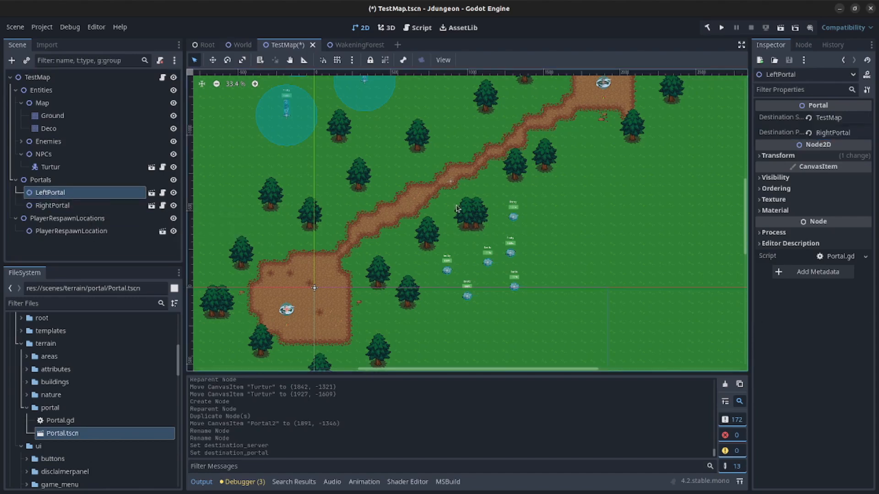
pyautogui.click(57, 205)
pyautogui.click(826, 119)
pyautogui.write('TestMa')
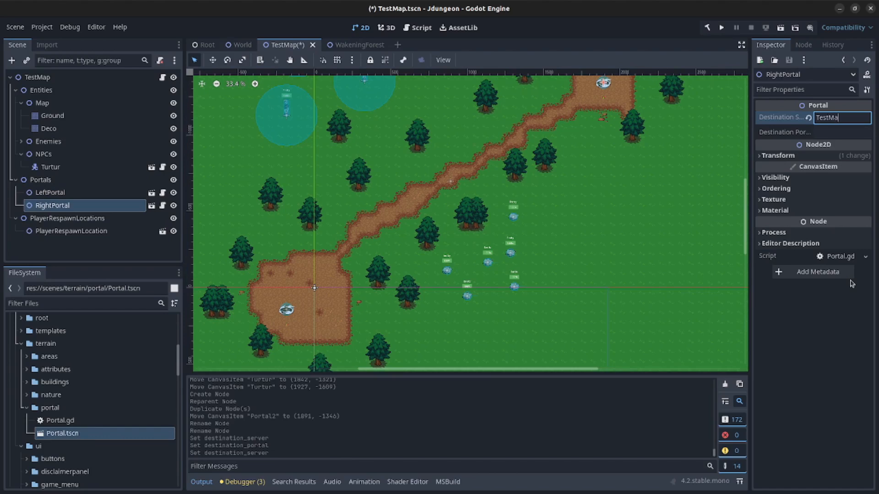
pyautogui.write('p')
pyautogui.press('Tab')
pyautogui.write('Lef')
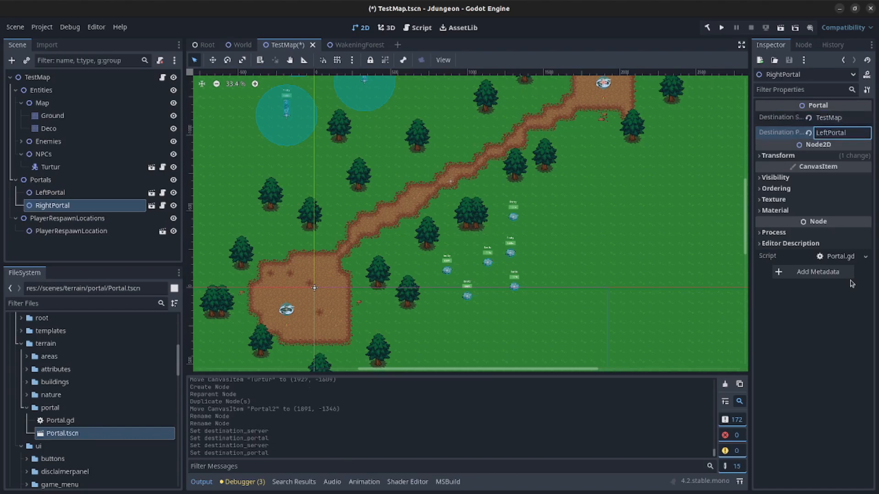
pyautogui.write('tPortal')
pyautogui.click(688, 290)
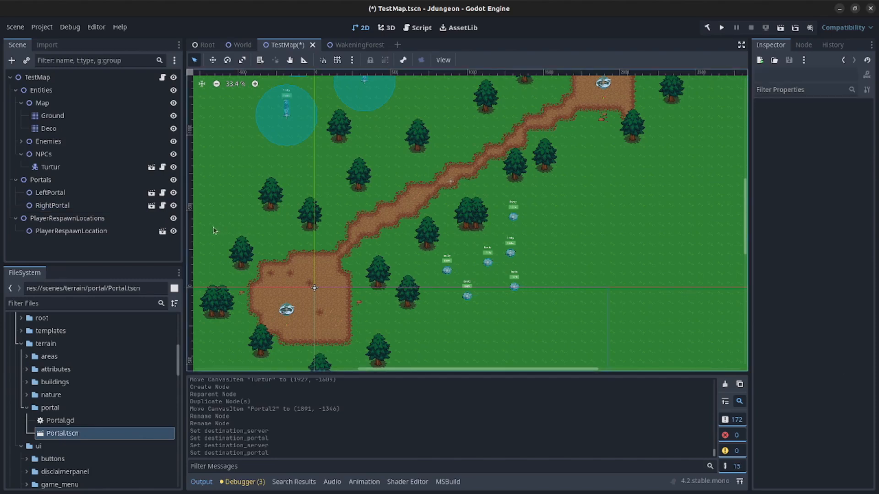
pyautogui.click(53, 205)
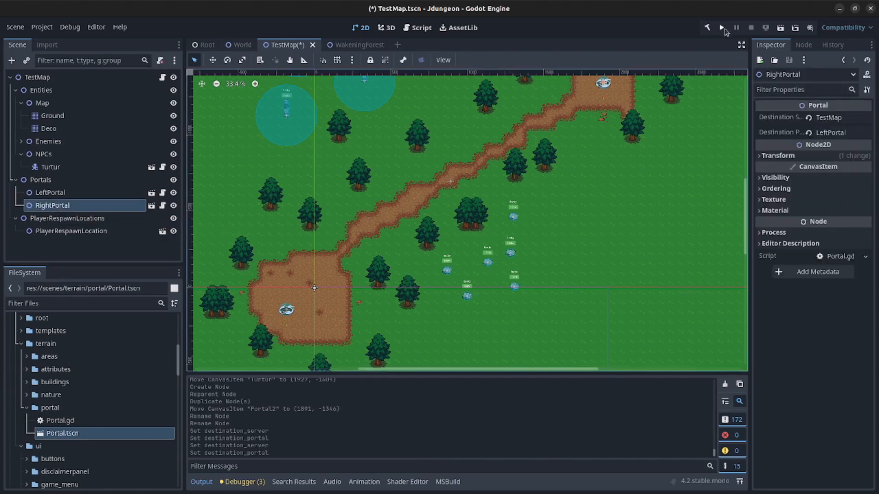
# - Run the project with one instance as gateway and one as a TestMap server
pyautogui.click(722, 28)
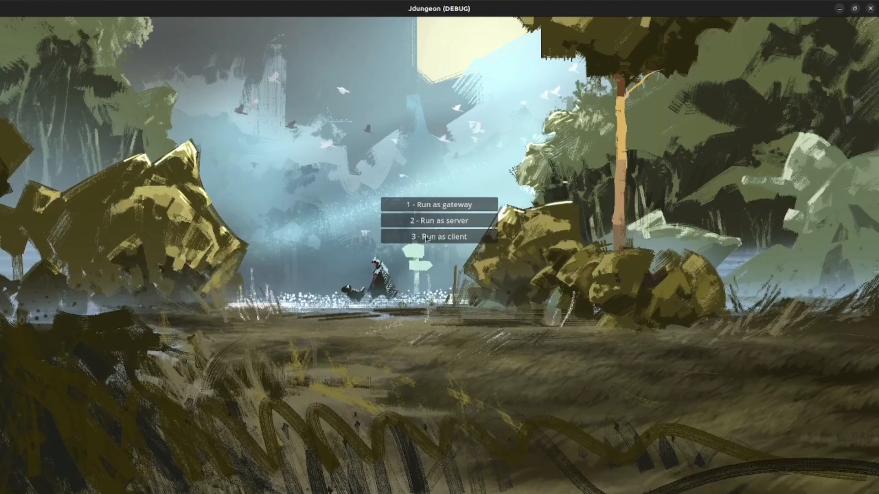
pyautogui.click(435, 209)
pyautogui.click(840, 9)
pyautogui.click(453, 223)
pyautogui.click(467, 203)
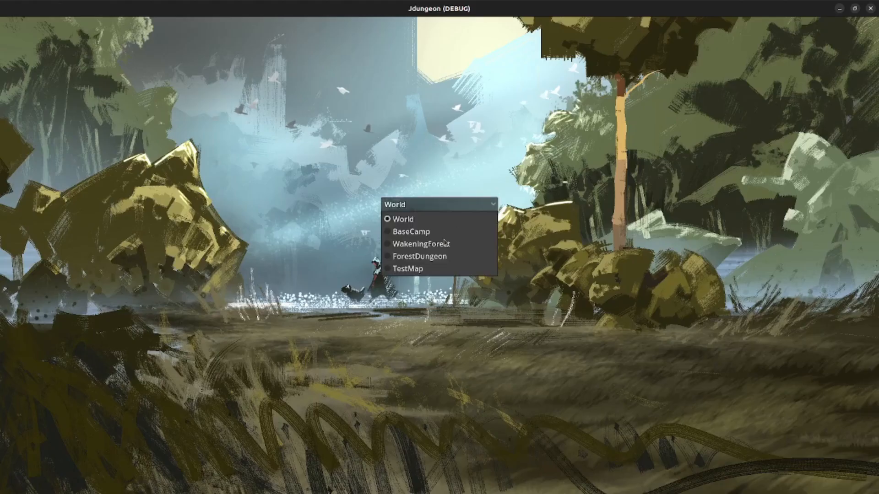
pyautogui.click(433, 271)
pyautogui.click(435, 222)
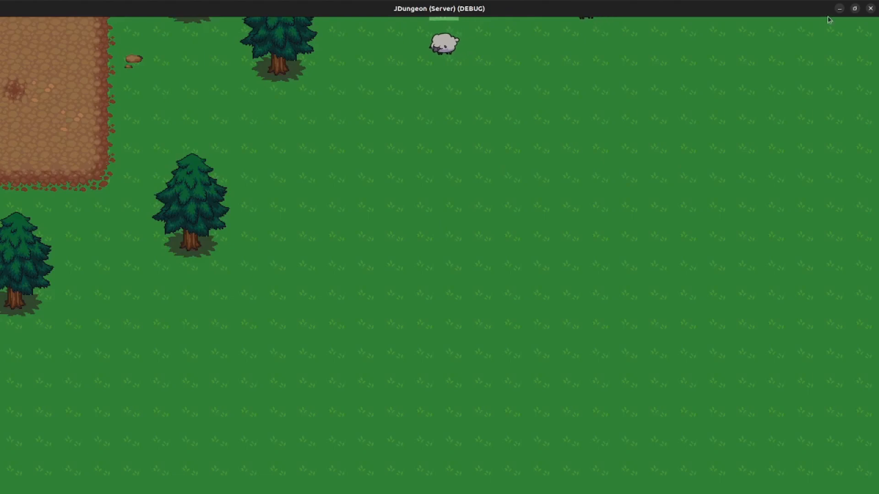
pyautogui.click(840, 8)
# - Start the remaining instance as a muted client and log in with the test account
pyautogui.click(455, 237)
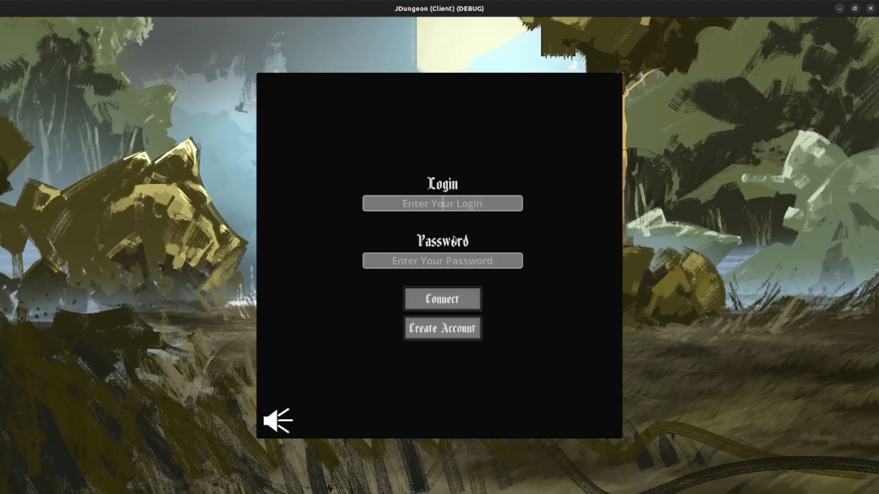
pyautogui.click(298, 414)
pyautogui.write('testte')
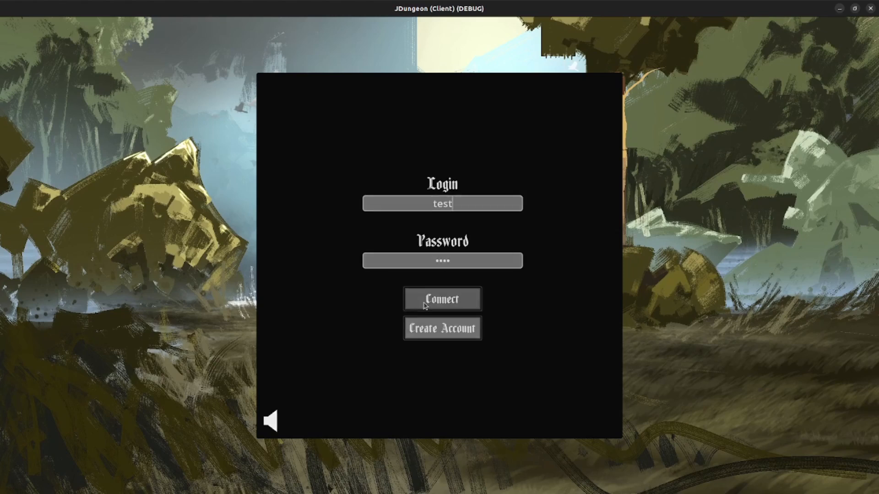
pyautogui.click(424, 304)
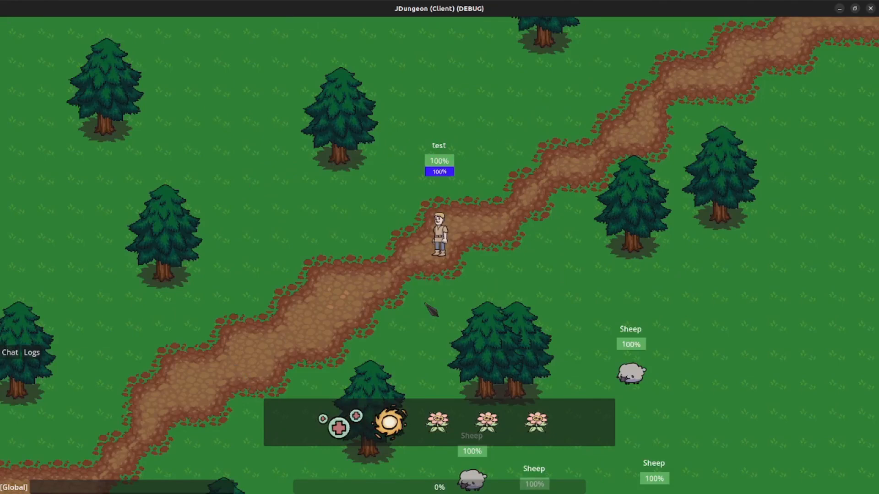
# - Walk the character past Turtur and into the portal
pyautogui.press('d')
pyautogui.press('w')
pyautogui.press('w')
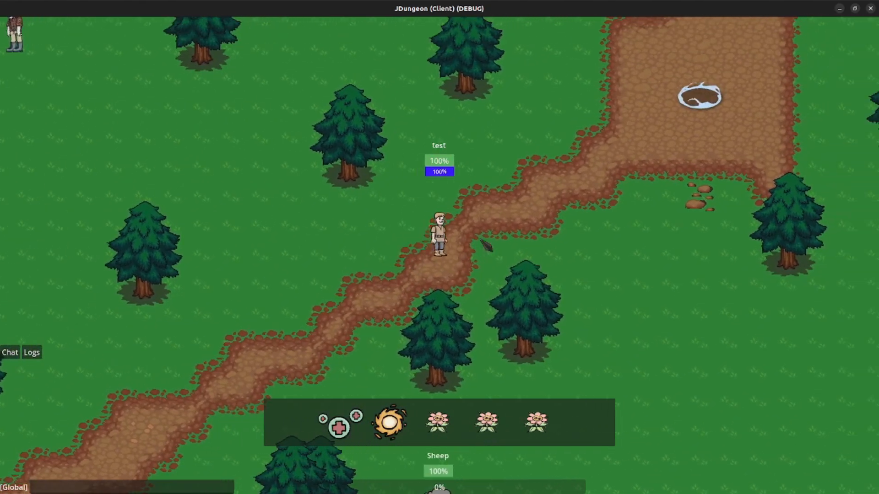
pyautogui.press('d')
pyautogui.press('w')
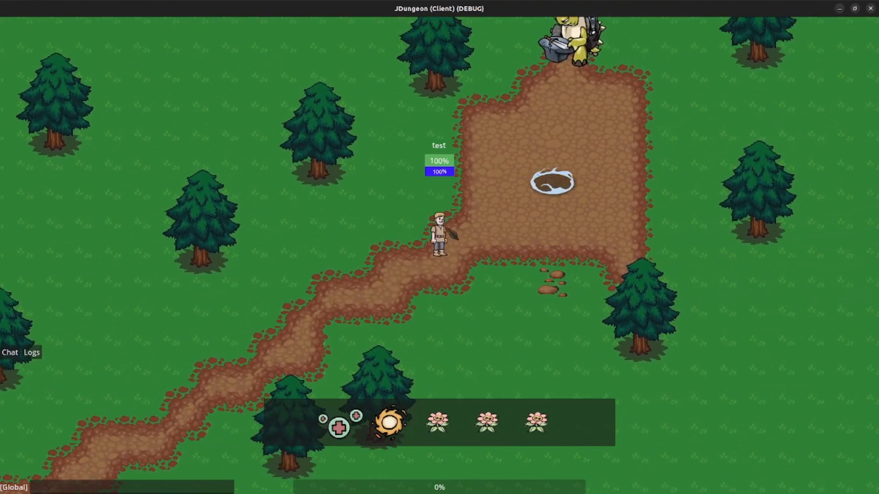
pyautogui.press('w')
pyautogui.press('d')
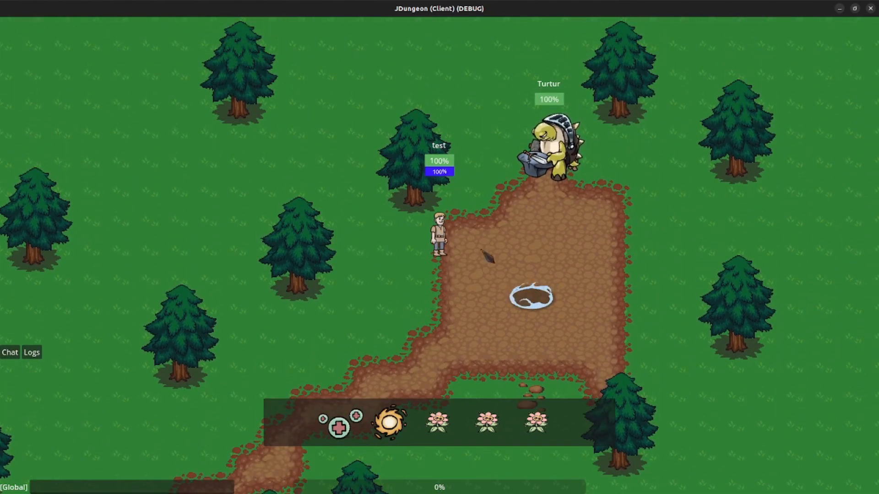
pyautogui.press('s')
pyautogui.press('d')
pyautogui.press('d')
pyautogui.press('w')
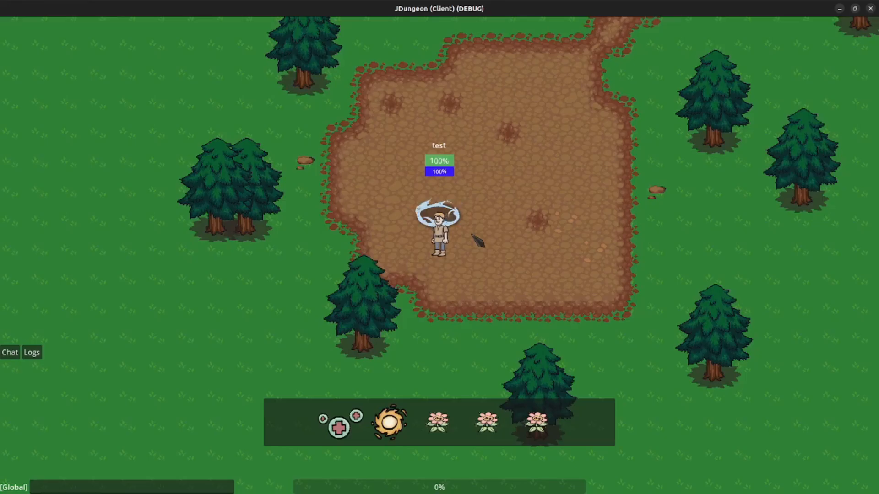
# - Travel back through the other portal, then return to the editor and select Portals
pyautogui.press('d')
pyautogui.press('w')
pyautogui.press('d')
pyautogui.press('w')
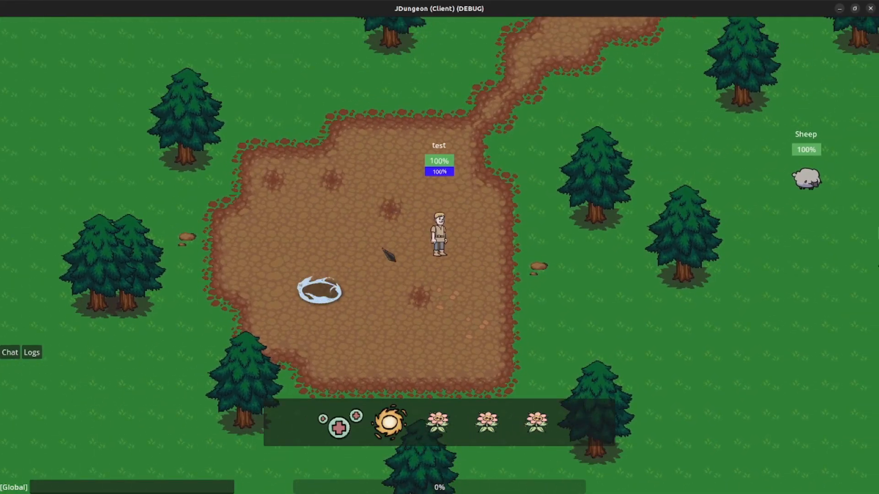
pyautogui.press('a')
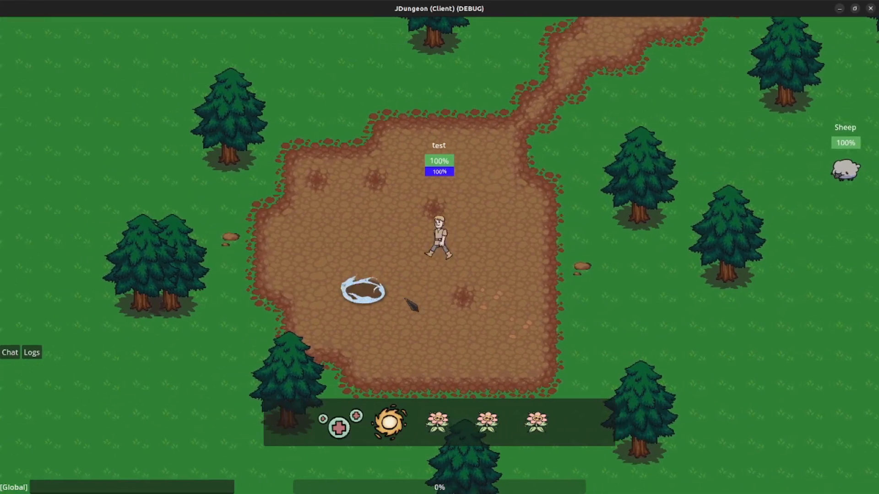
pyautogui.press('s')
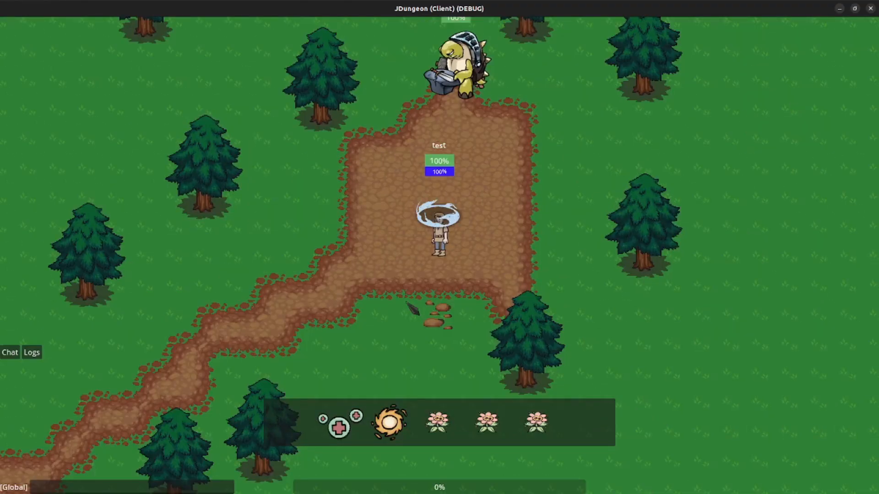
pyautogui.press('a')
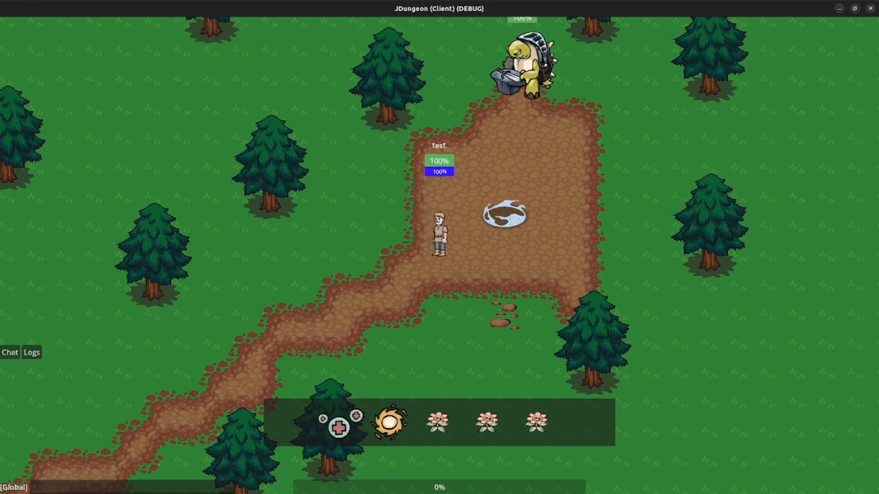
pyautogui.hotkey('alt', 'Tab')
pyautogui.click(73, 200)
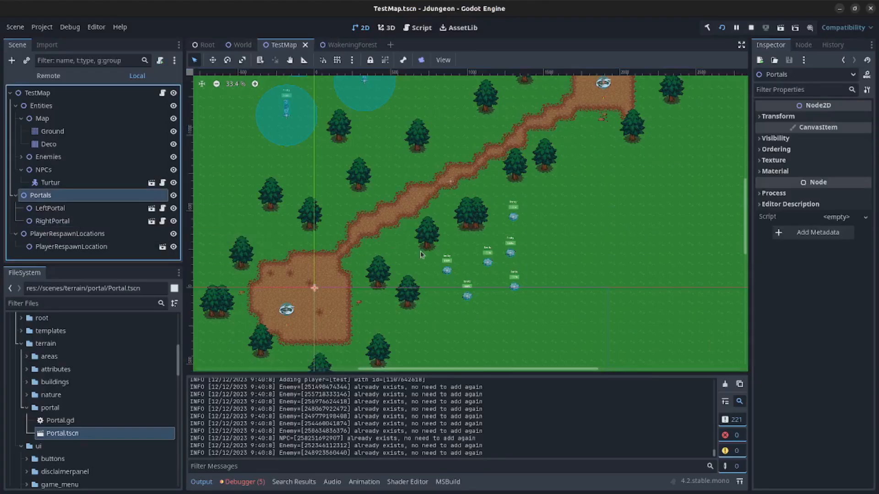
# - Enable Y Sort on the Portals node and stop the running game
pyautogui.click(774, 149)
pyautogui.click(821, 191)
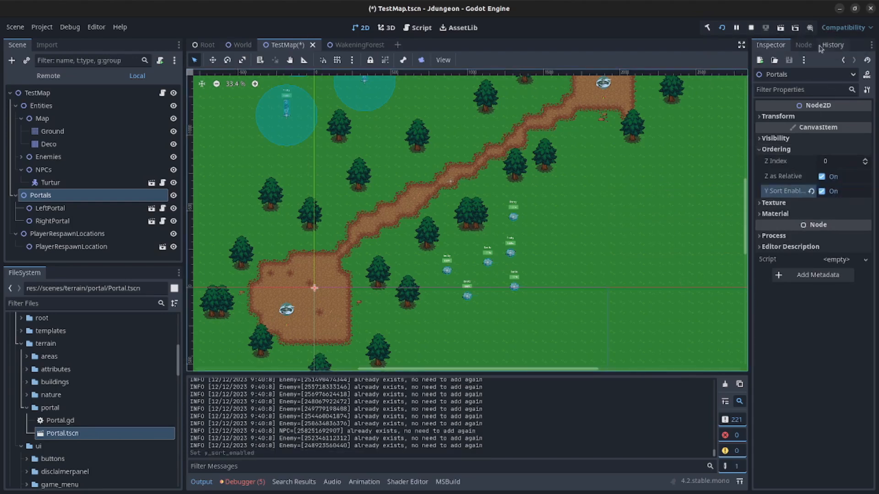
pyautogui.click(750, 27)
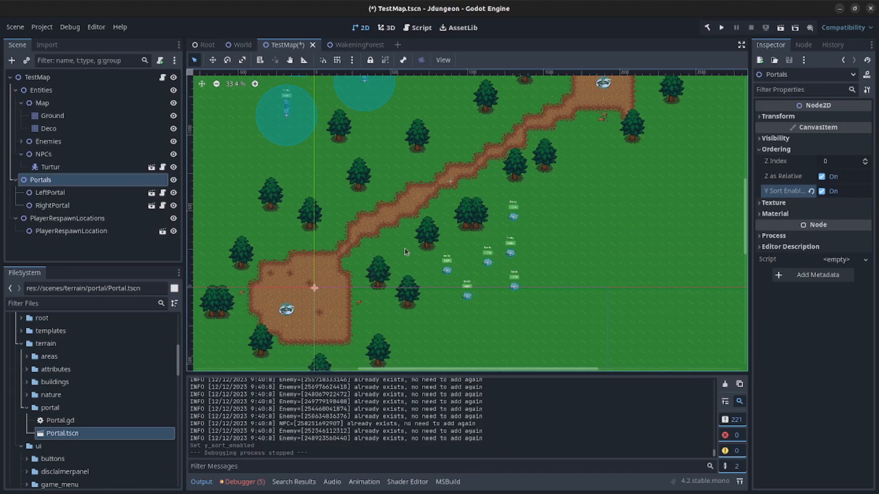
# - Expand the Enemies node to show its sheep and MoldedDruvar
pyautogui.scroll(-3, 405, 251)
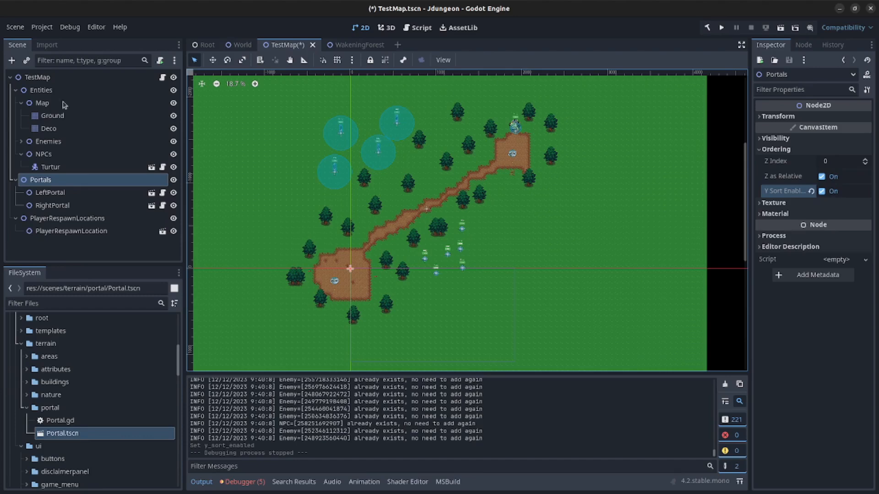
pyautogui.click(30, 144)
pyautogui.click(21, 142)
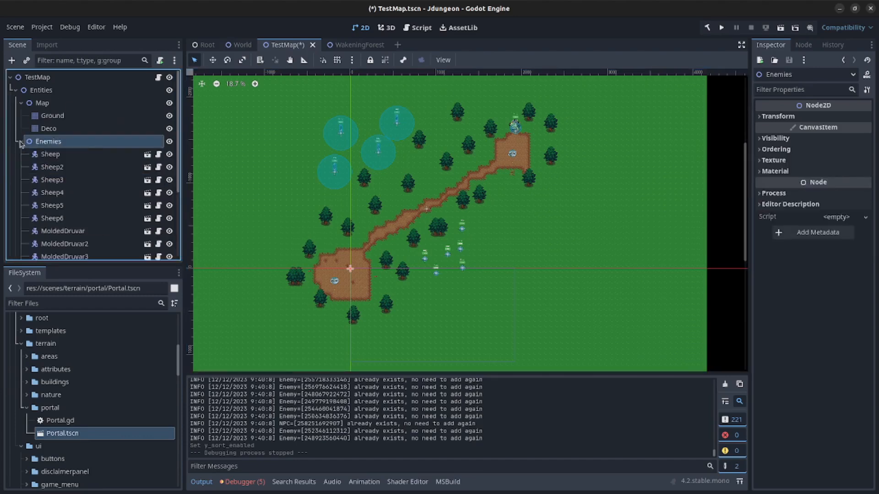
pyautogui.scroll(-5, 55, 183)
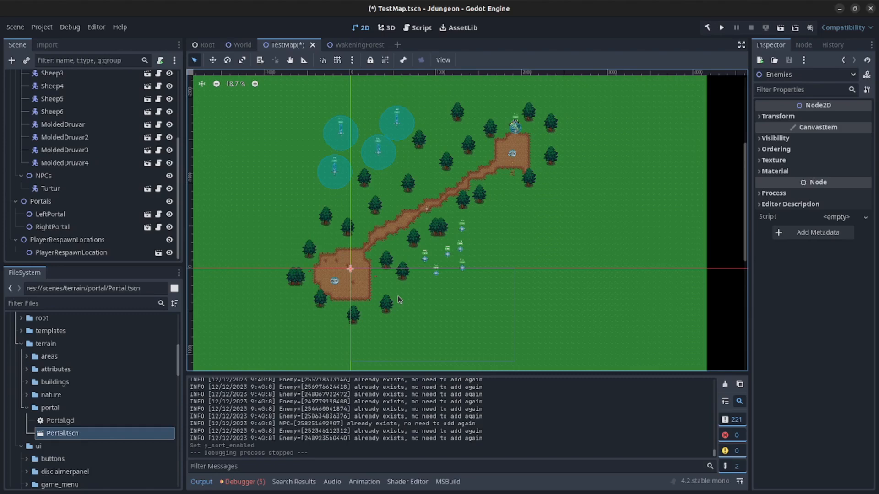
pyautogui.scroll(-3, 556, 205)
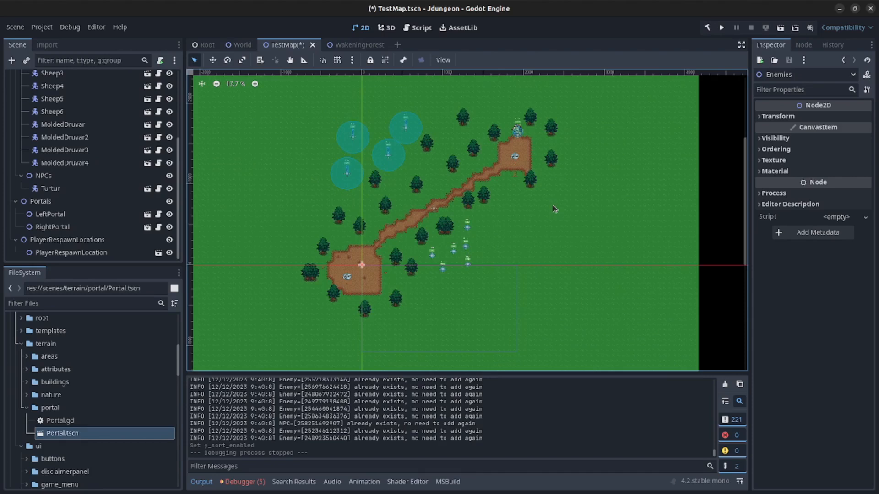